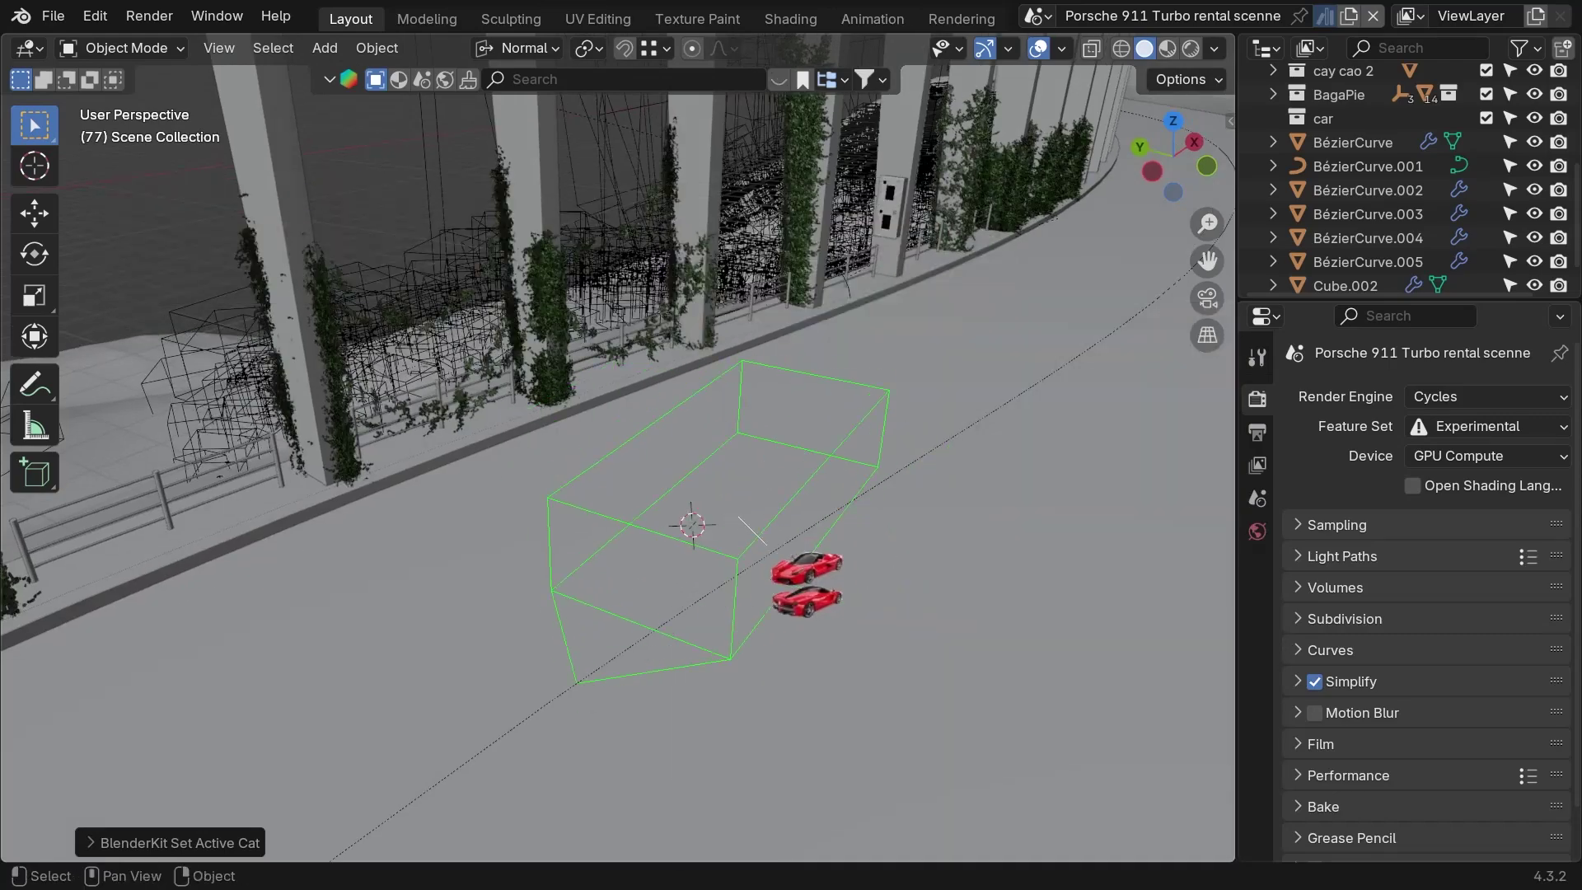
Step: Place the red Ferrari on the road in rendered shading, then add the International space station
drag(753, 532, 753, 532)
key(z)
key(8)
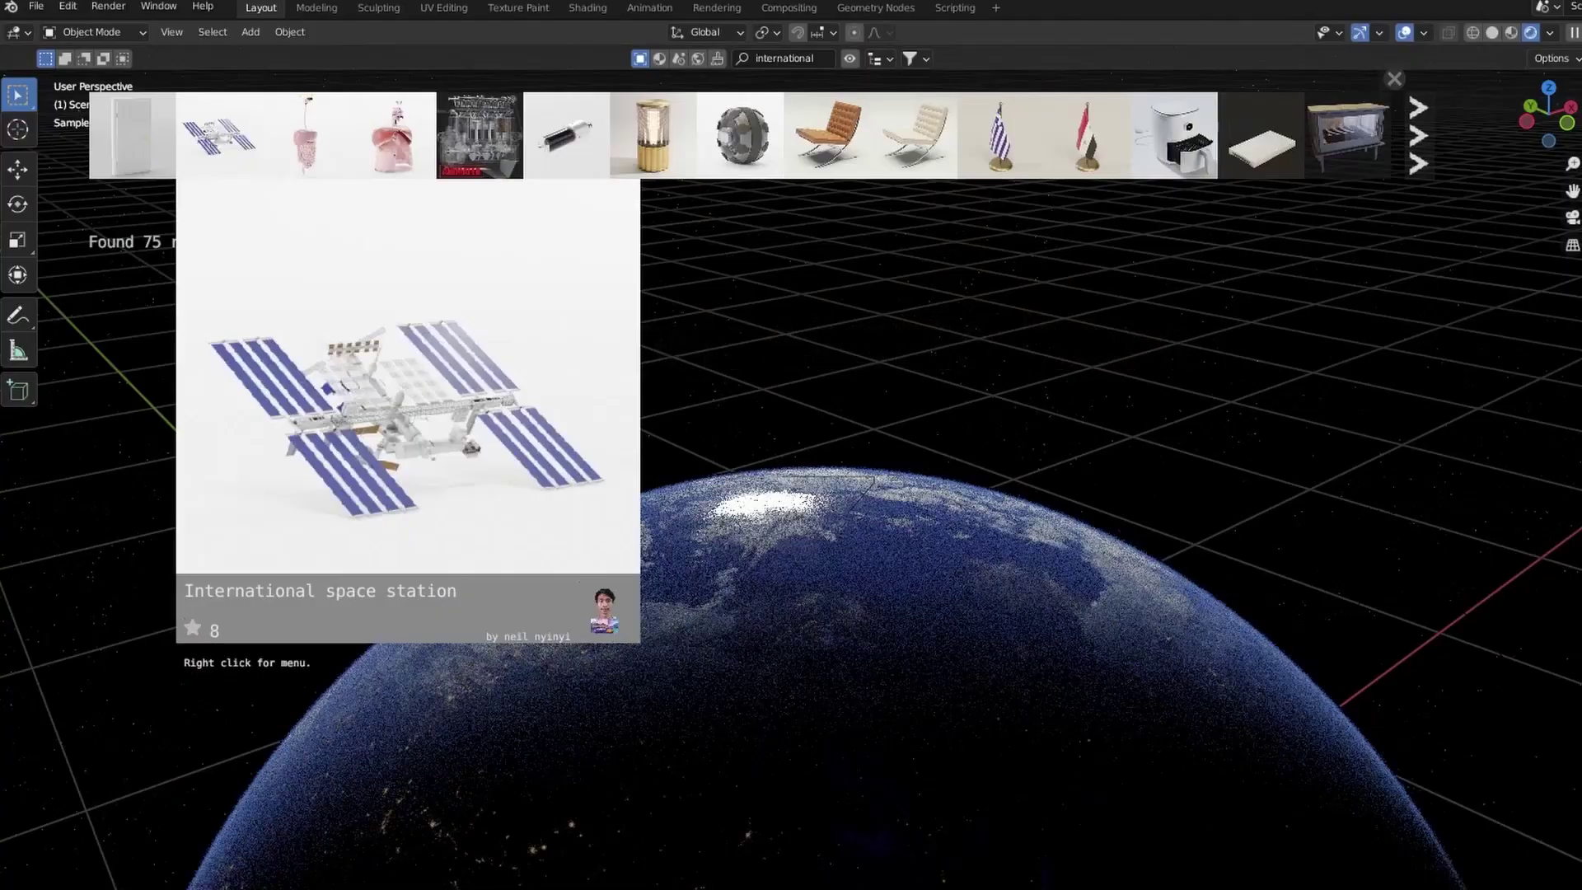
drag(218, 136, 431, 365)
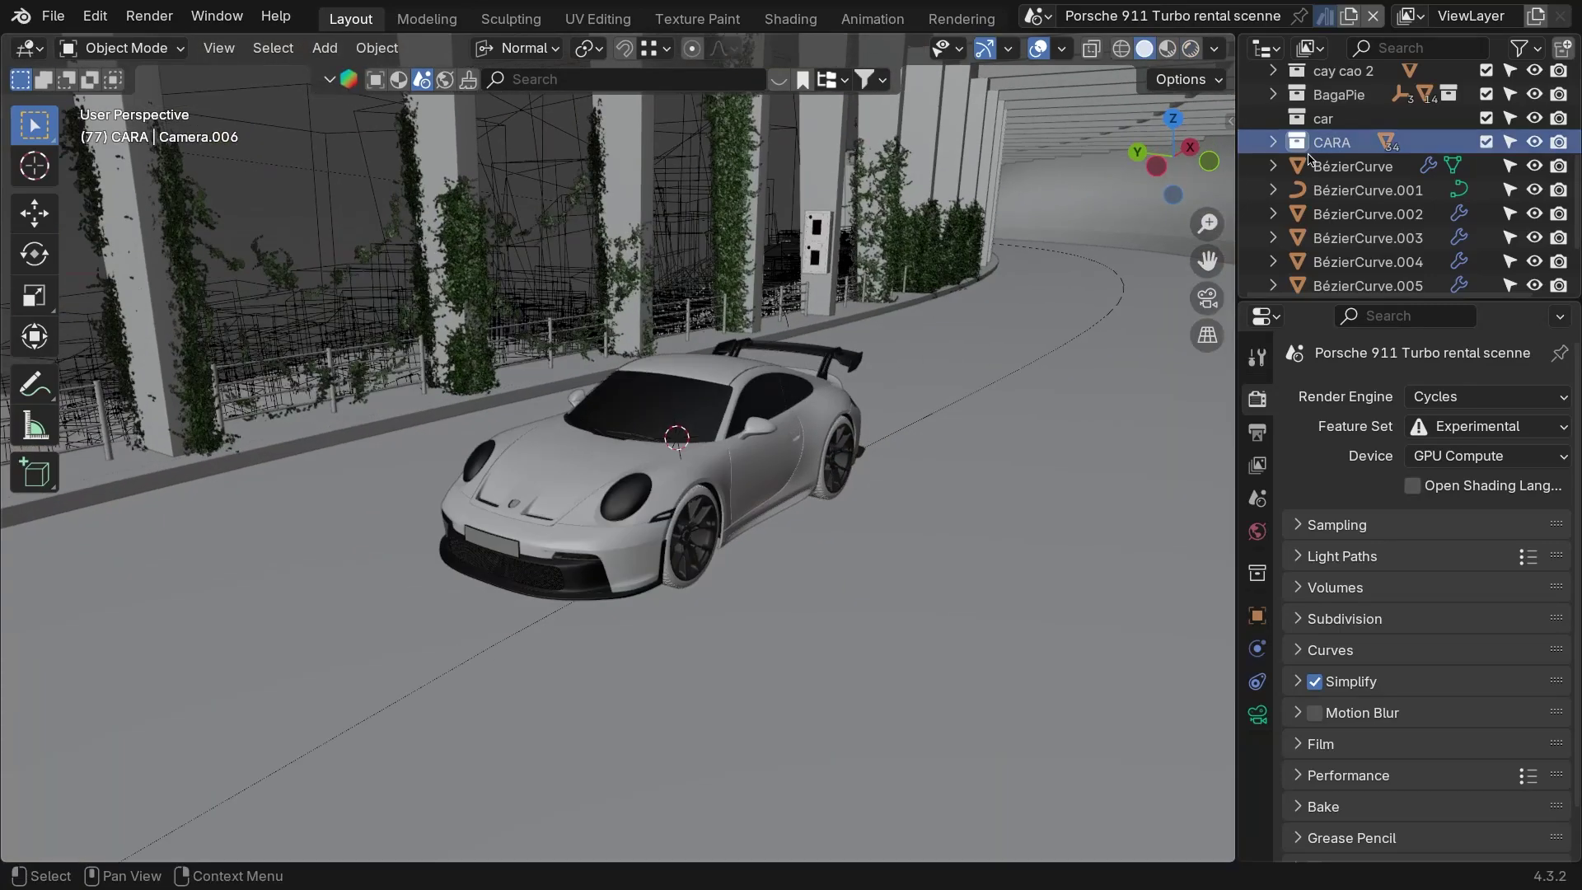
Step: Delete the white car's hierarchy, filter assets to Car > supercars, and drop in the red LaFerrari
click(1225, 213)
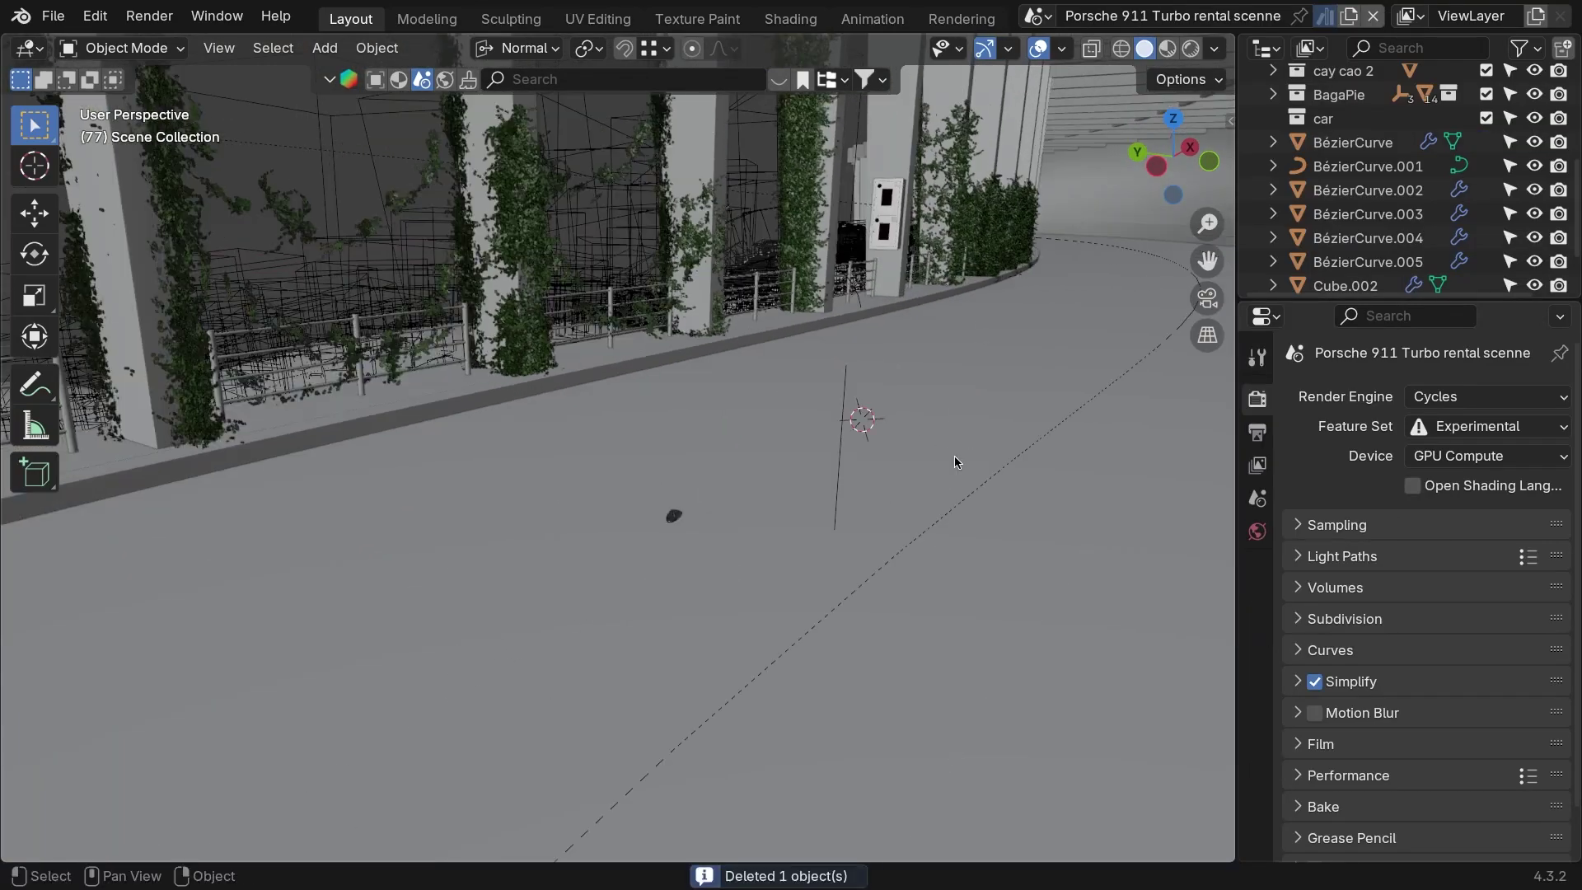
click(782, 411)
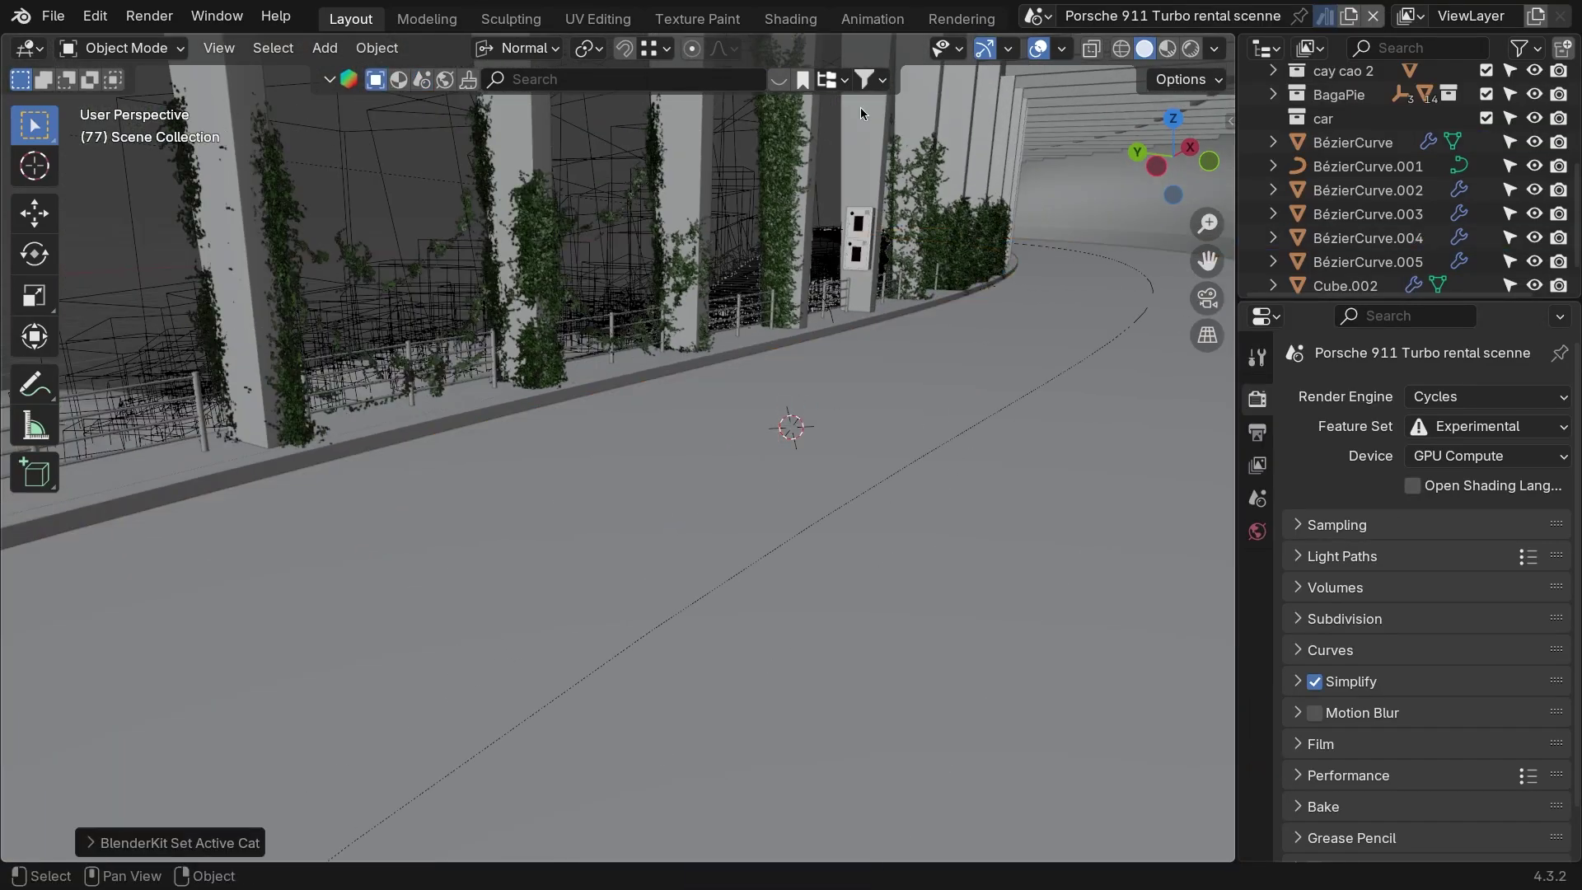
click(827, 79)
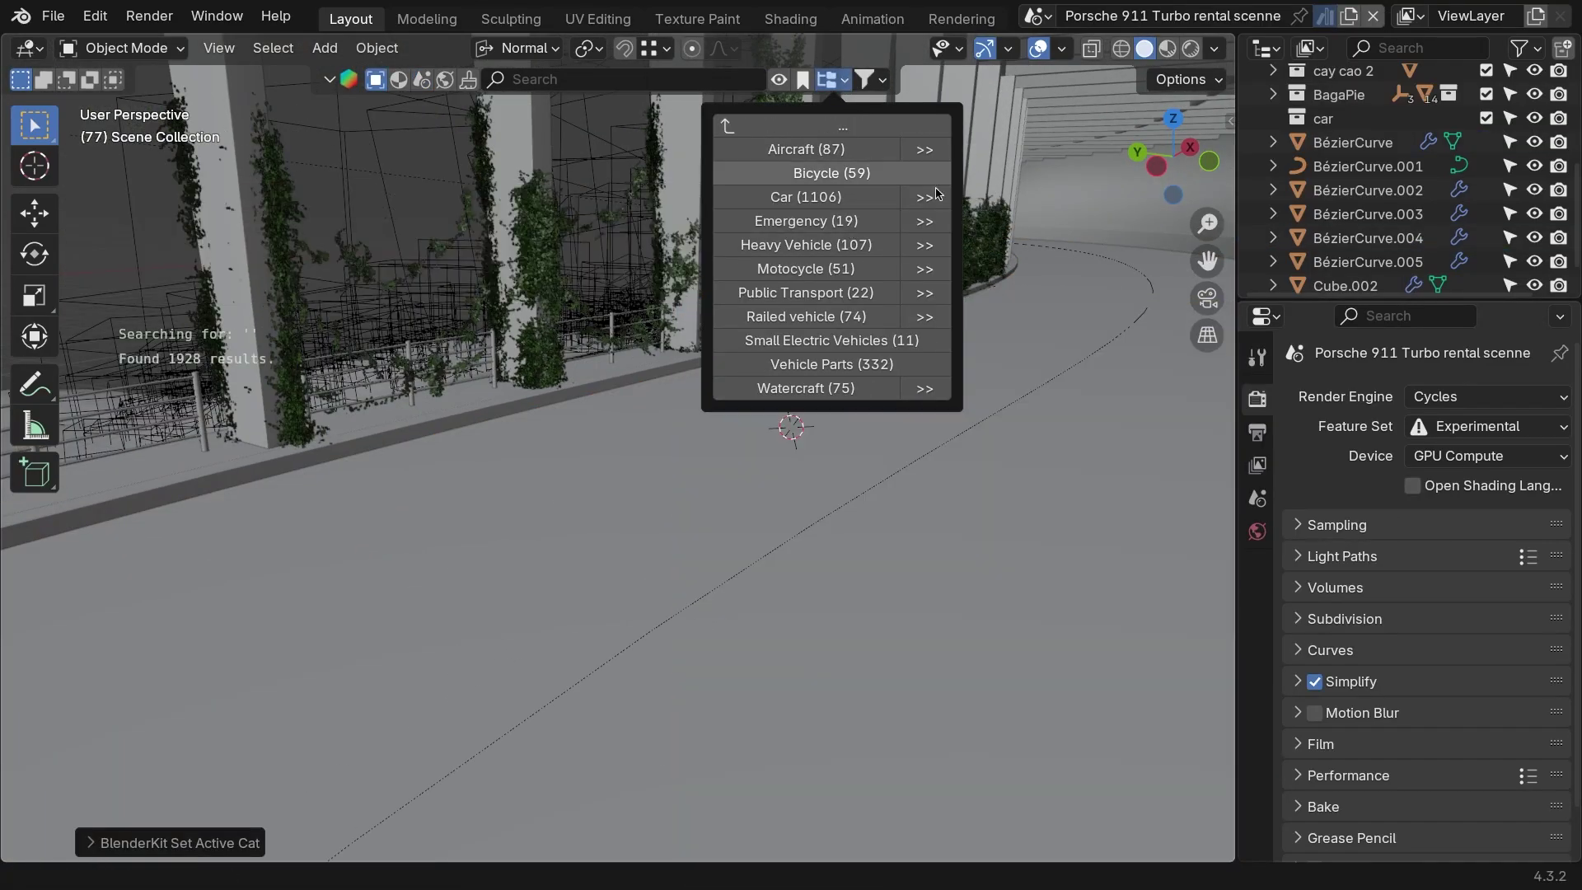
click(805, 198)
click(943, 216)
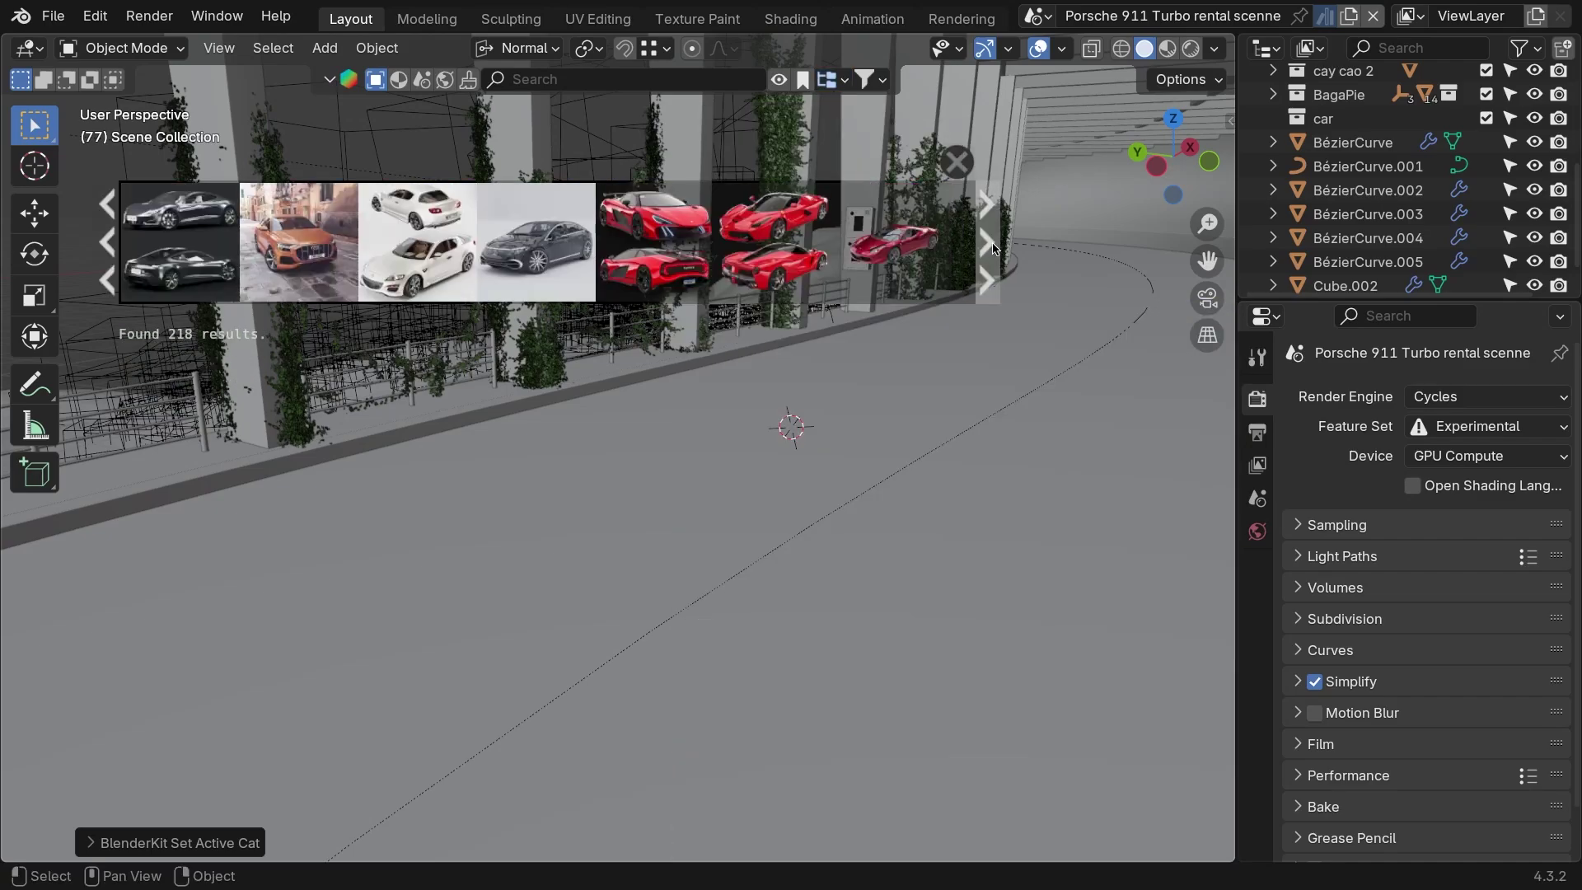
drag(656, 243, 758, 519)
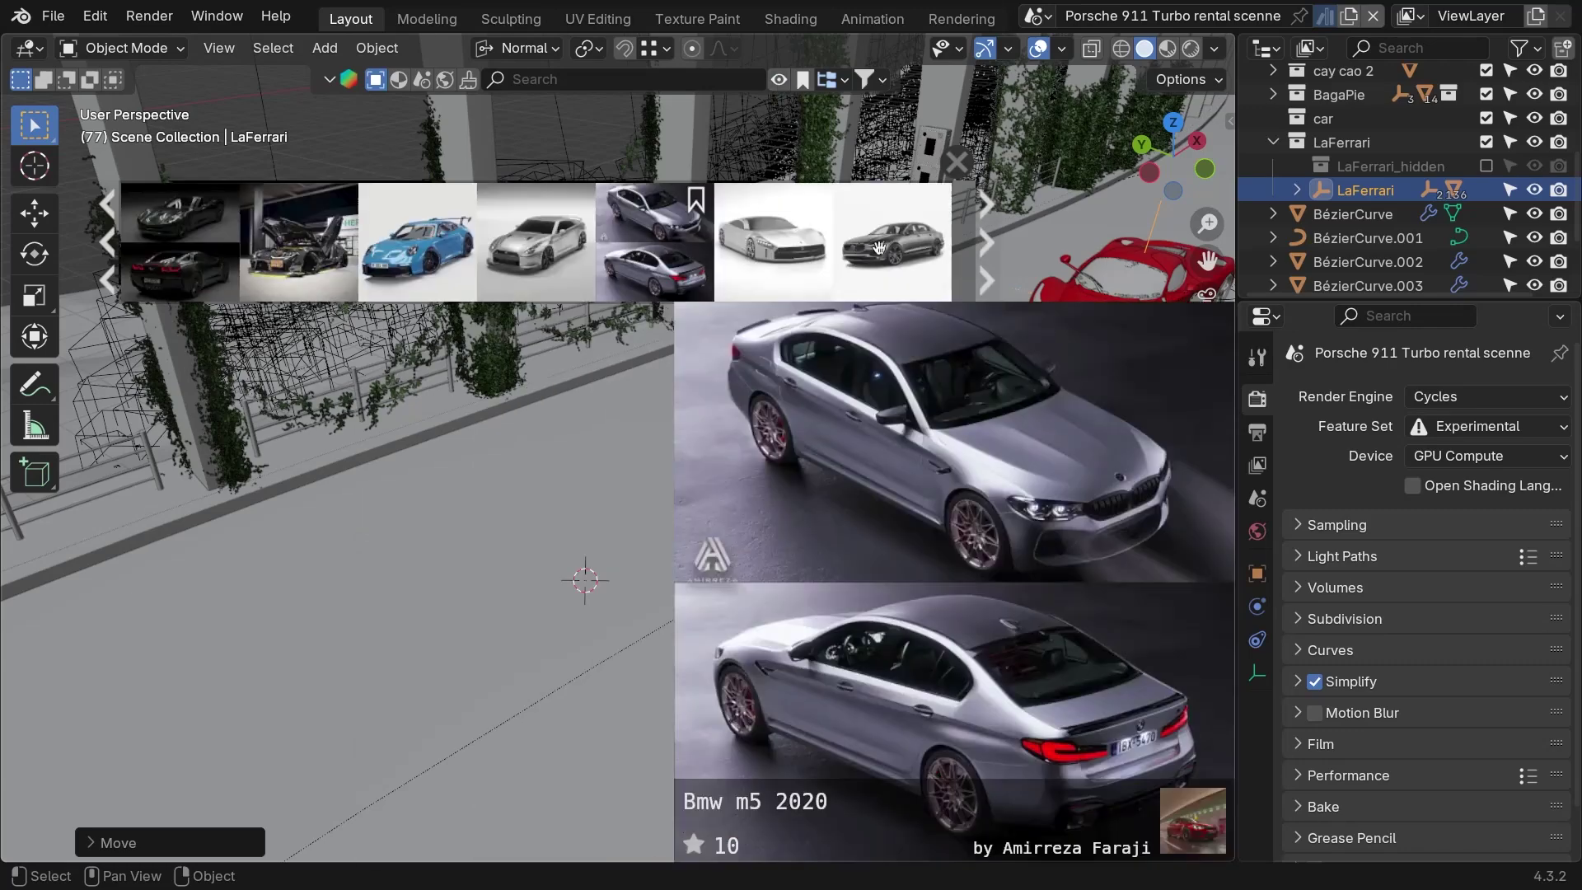
Step: Add the rigged Pagani to the road and test its steering control in pose mode
drag(655, 243, 689, 529)
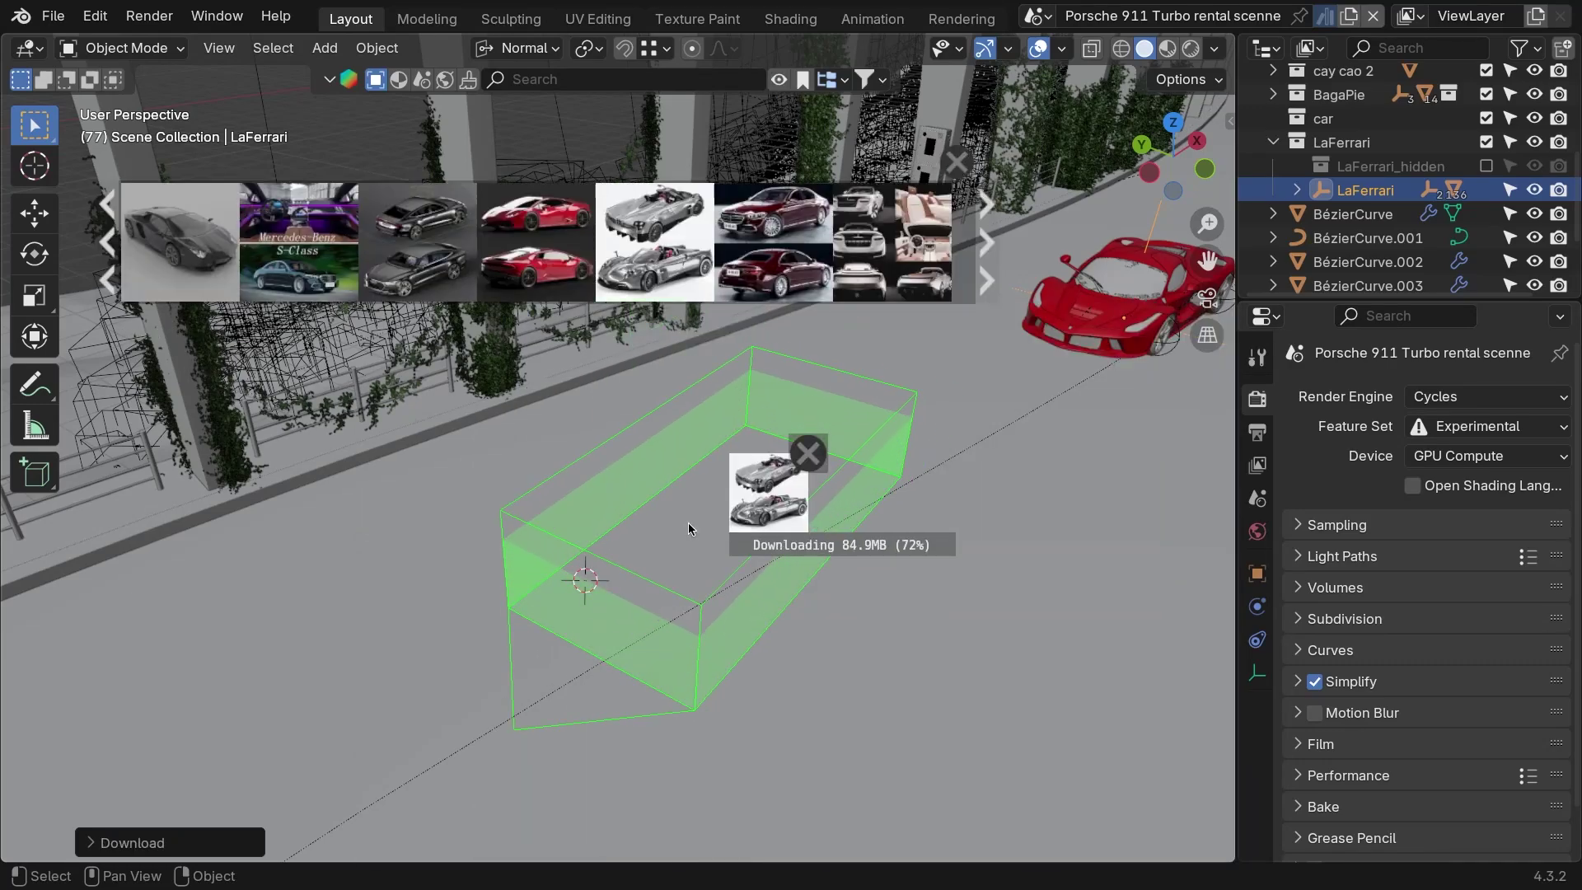
key(ctrl+Tab)
click(461, 709)
key(g)
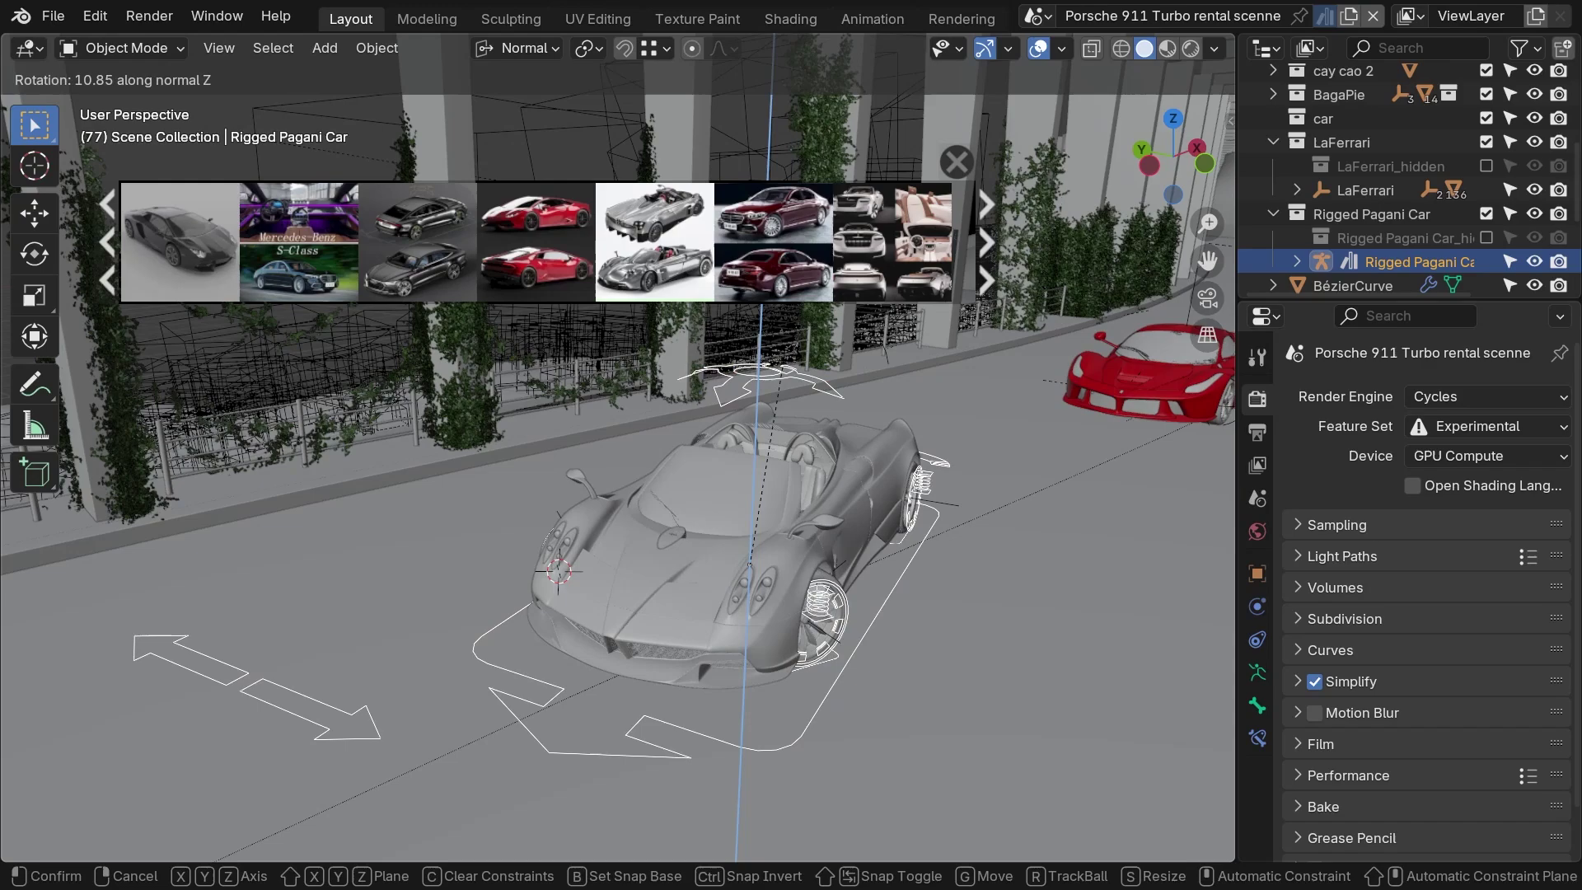
key(Escape)
Step: Preview the shot through the scene camera in rendered shading, fitted to the viewport
key(KP_0)
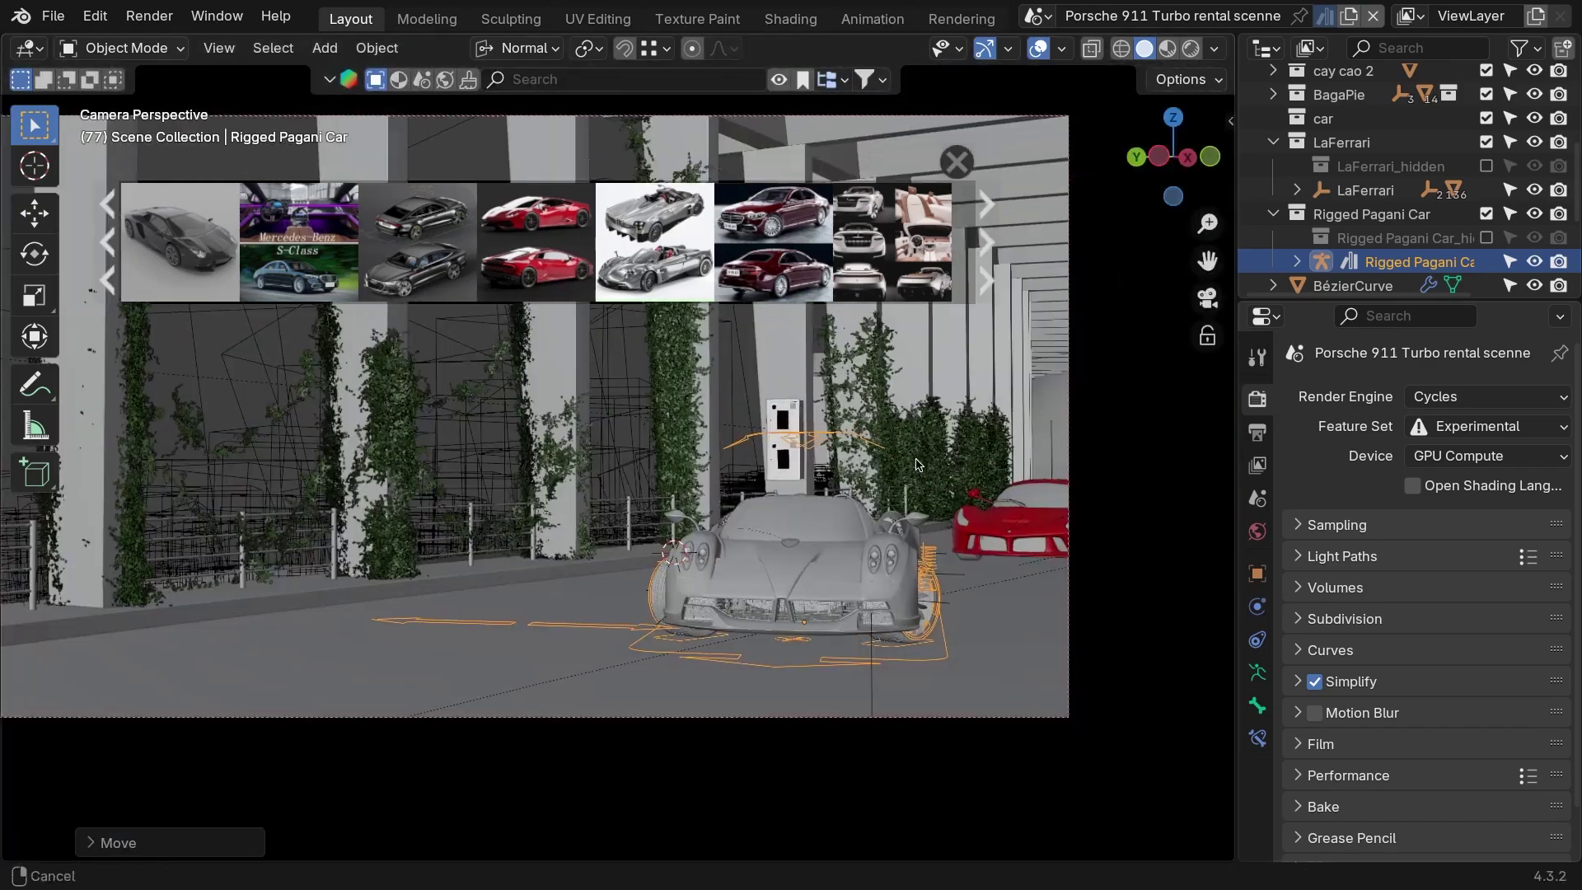
key(z)
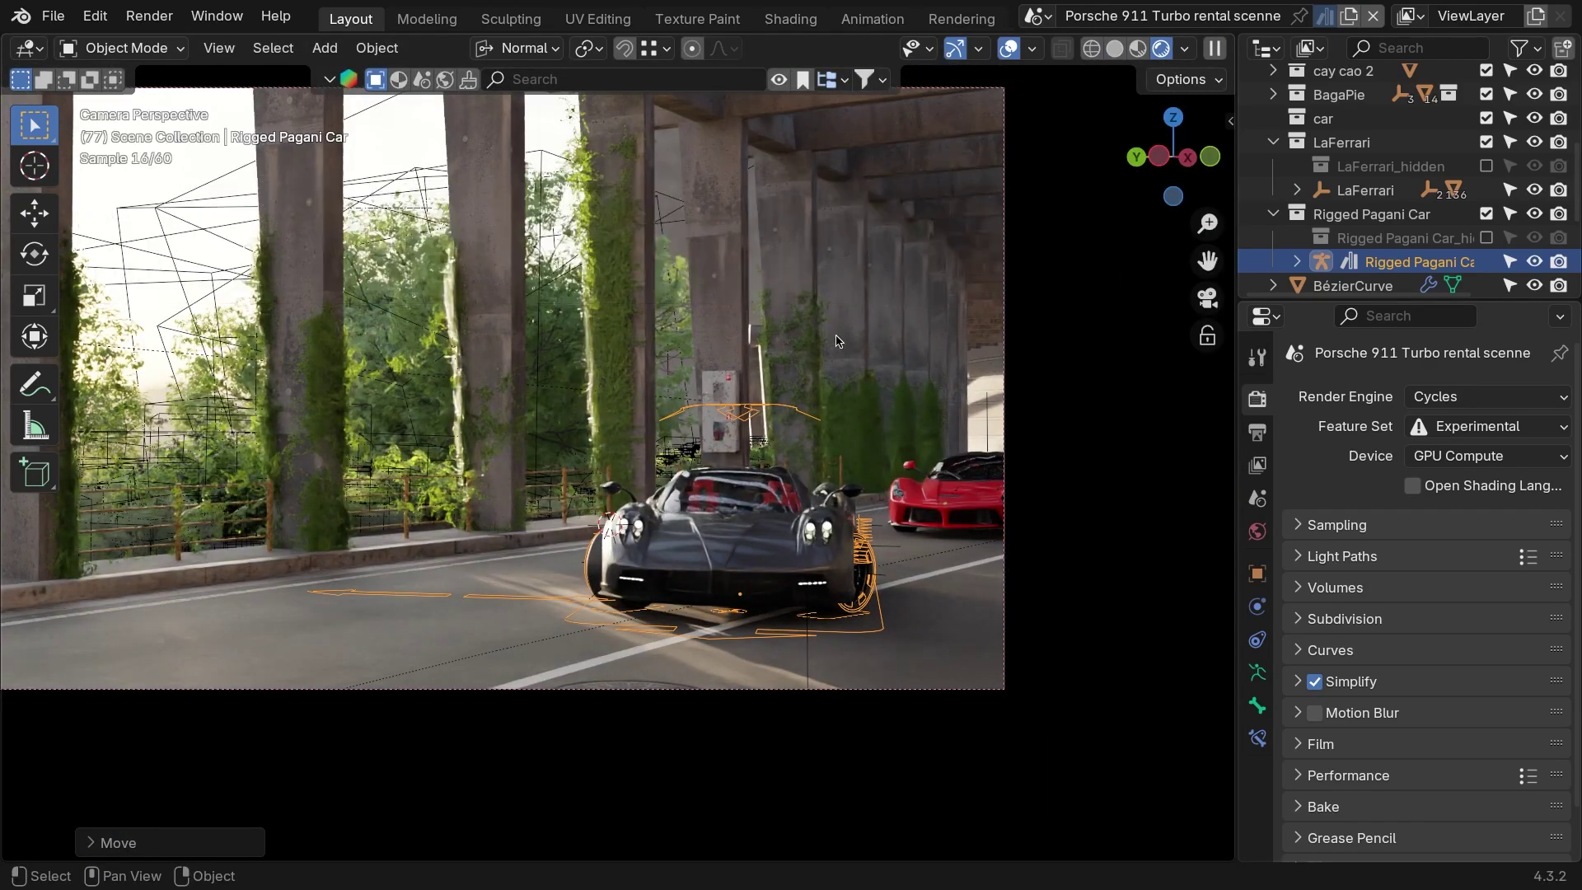
key(Home)
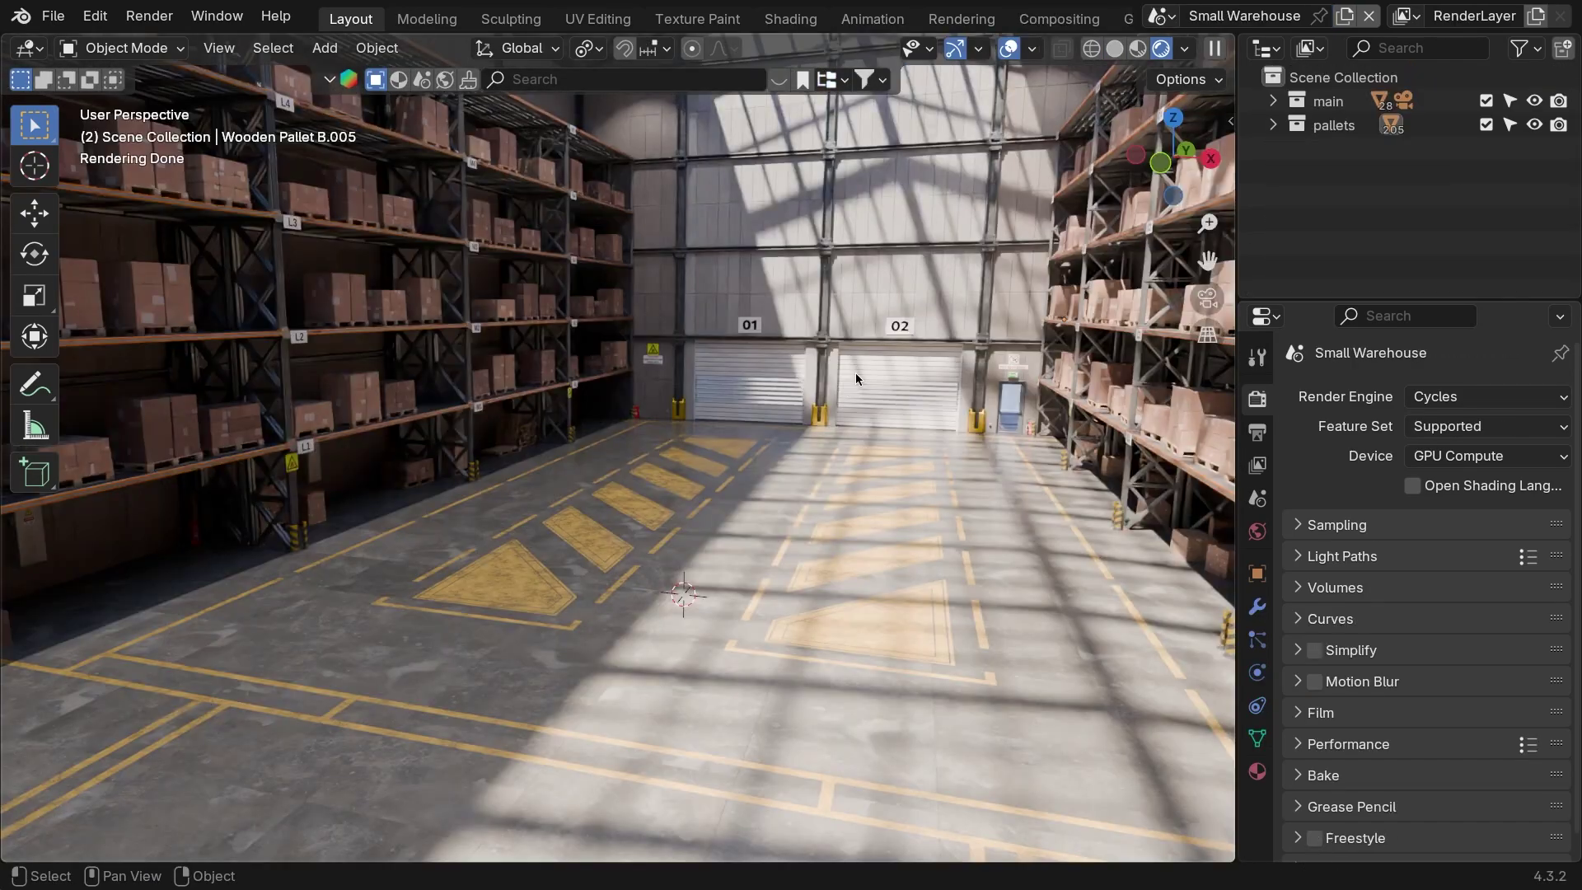
Step: Search BlenderKit for 'cargo' and place a crate and a wooden pallet on the warehouse floor
text(cargo)
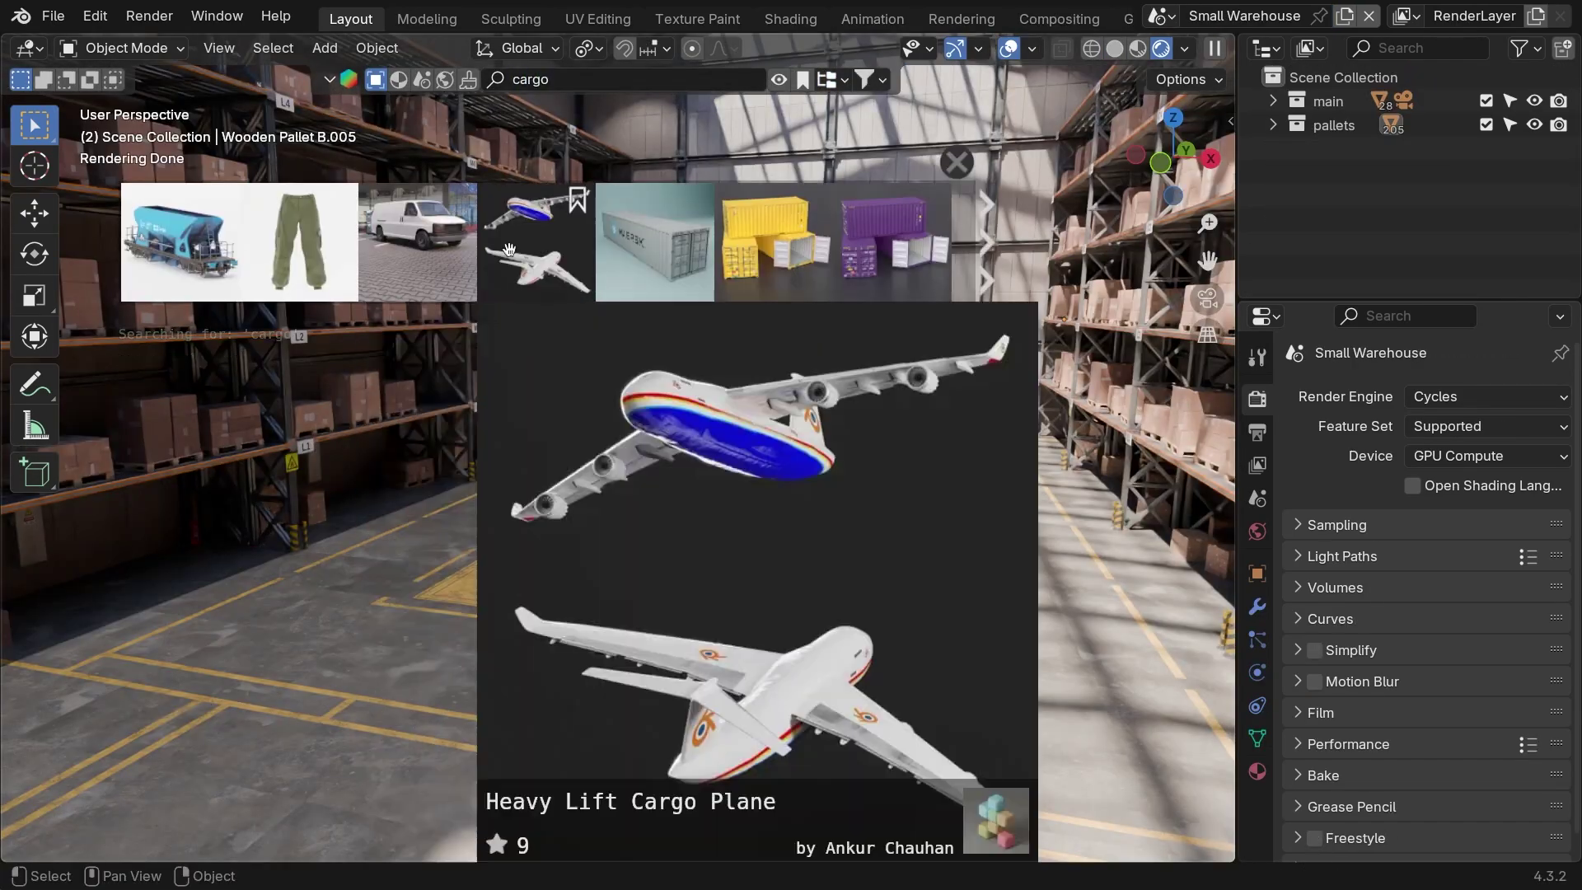
drag(379, 263, 610, 614)
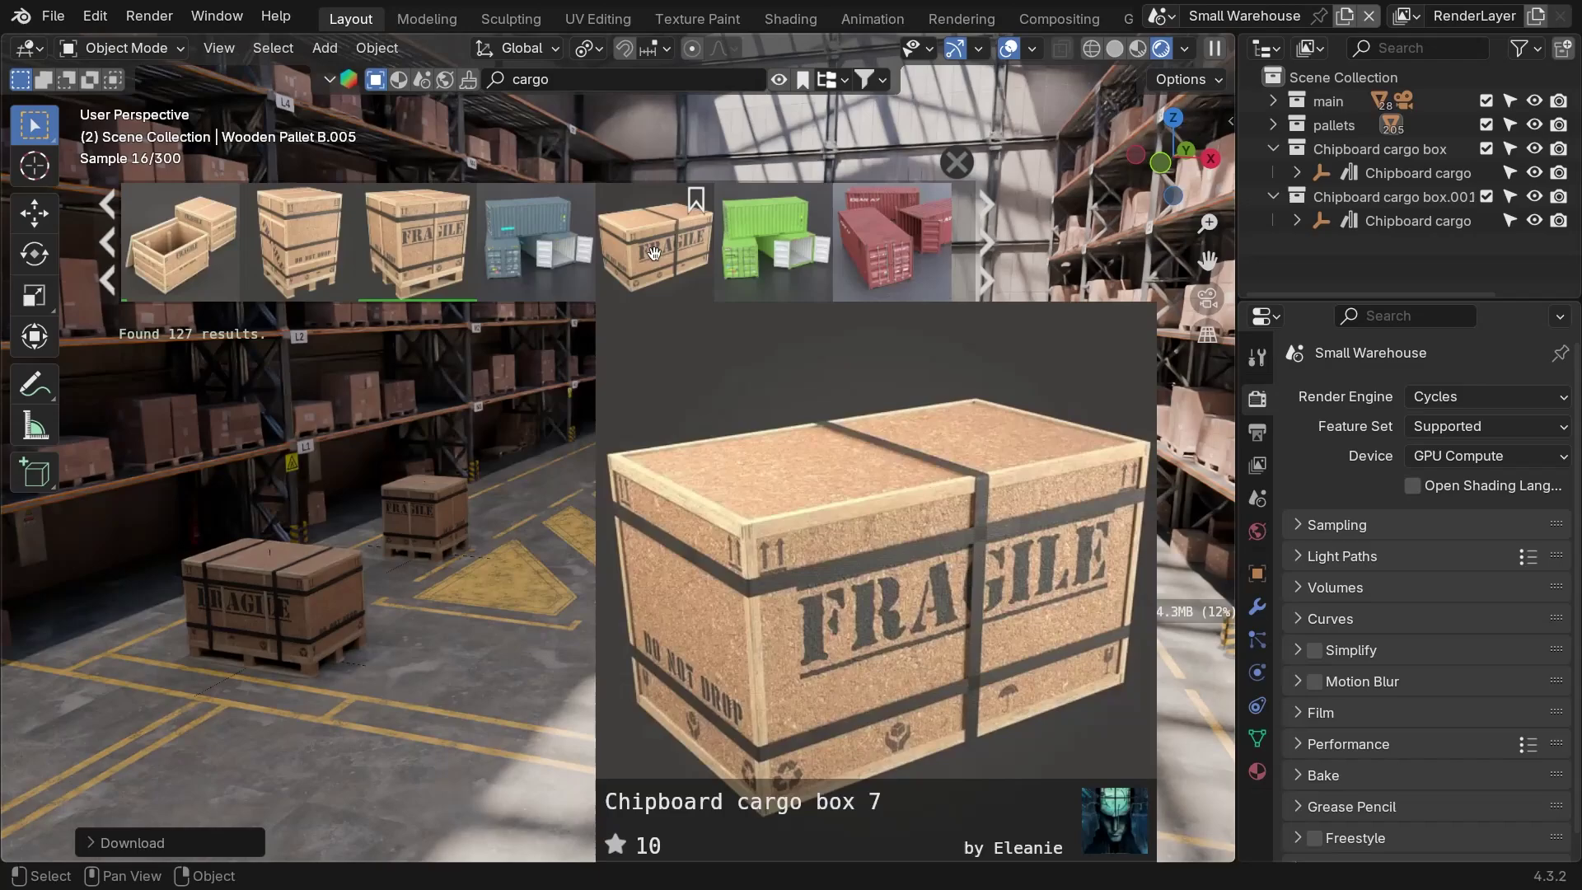
scroll(789, 243, down, 3)
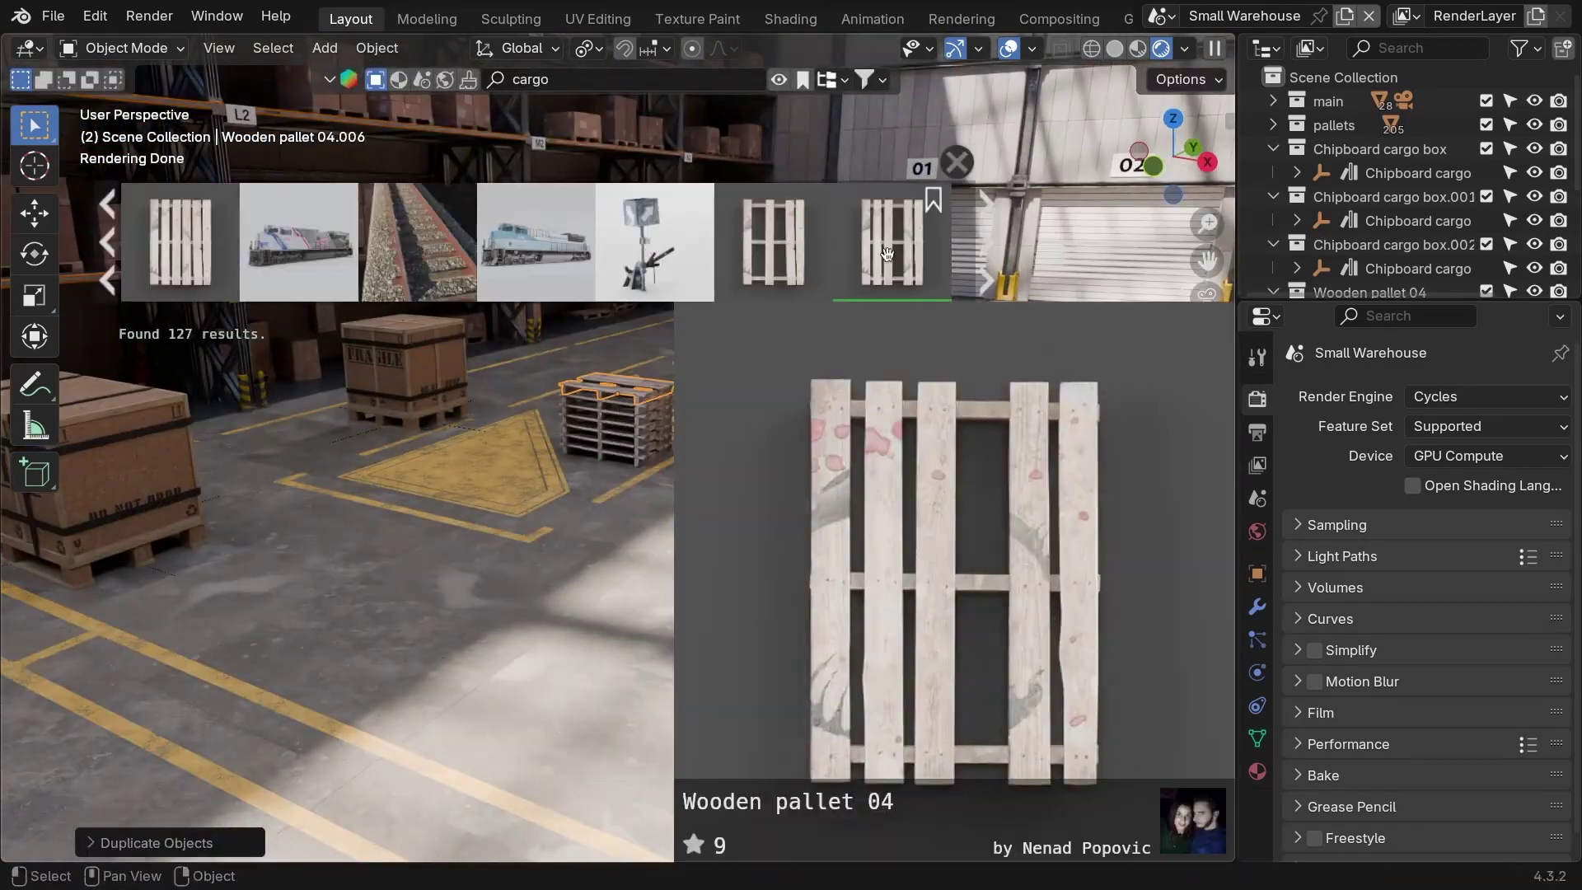
drag(886, 253, 431, 565)
scroll(835, 252, down, 10)
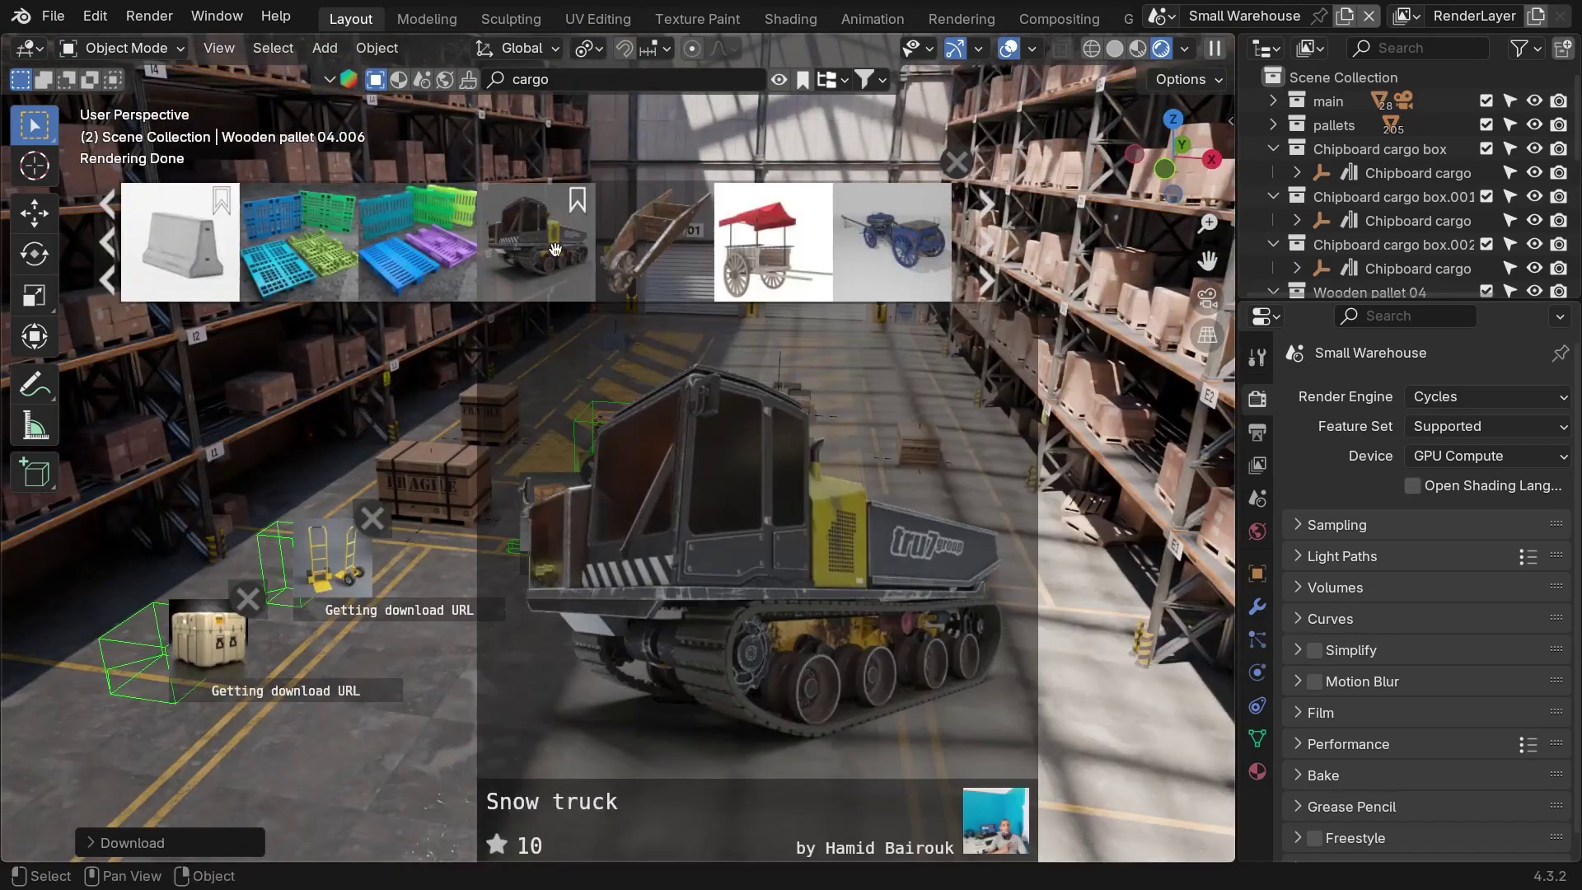
Step: Run a new search for transport assets and orbit the view around the forklift
click(584, 79)
text(transport)
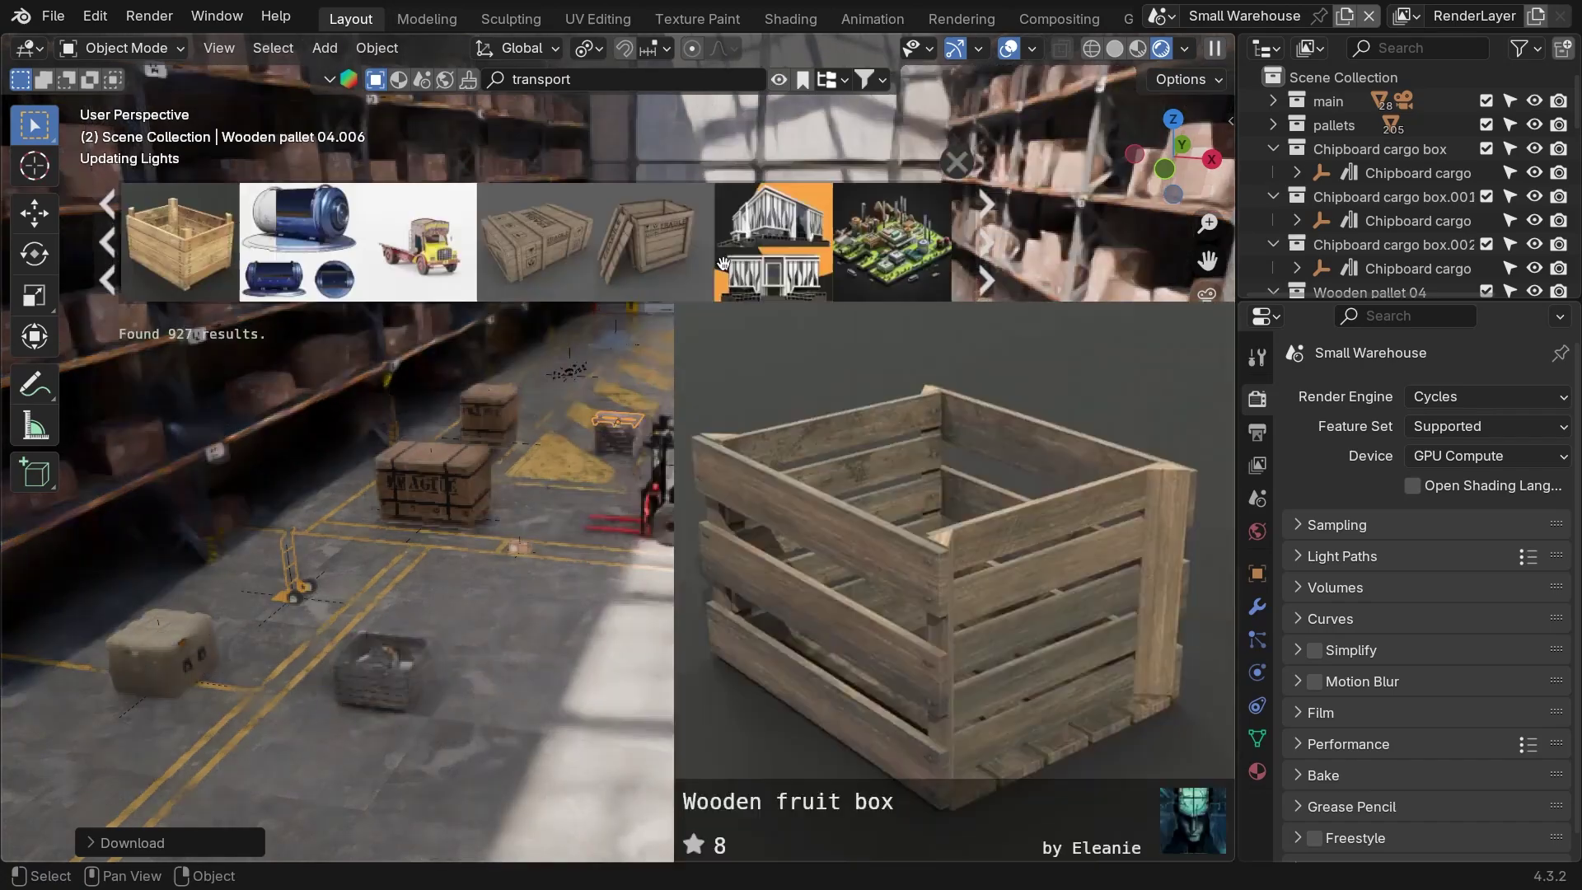
scroll(723, 262, down, 5)
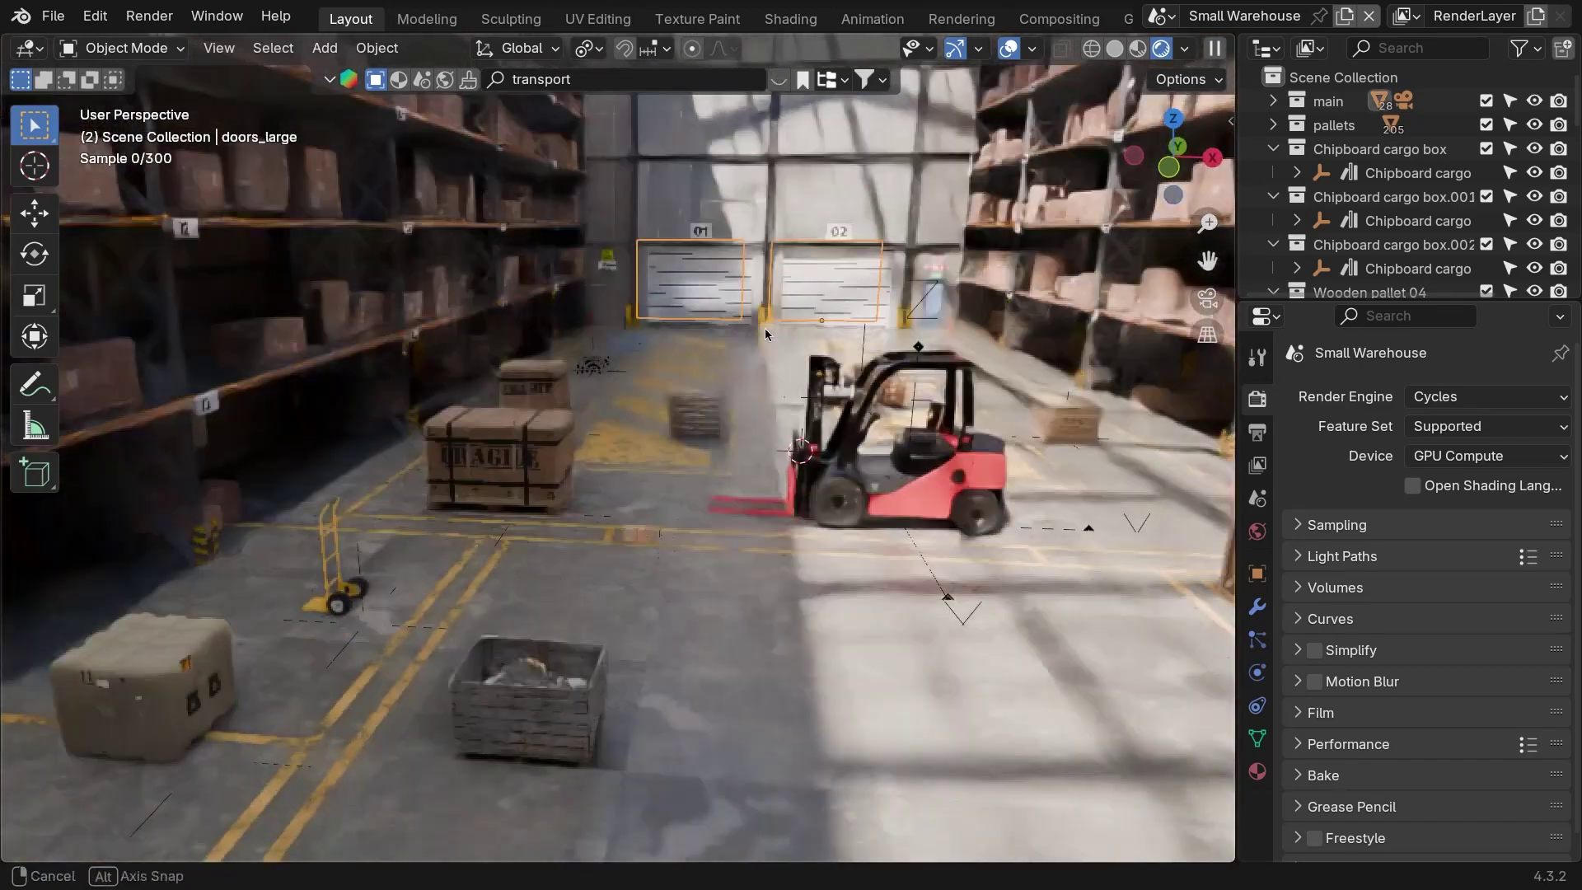
middle_drag(765, 328, 751, 326)
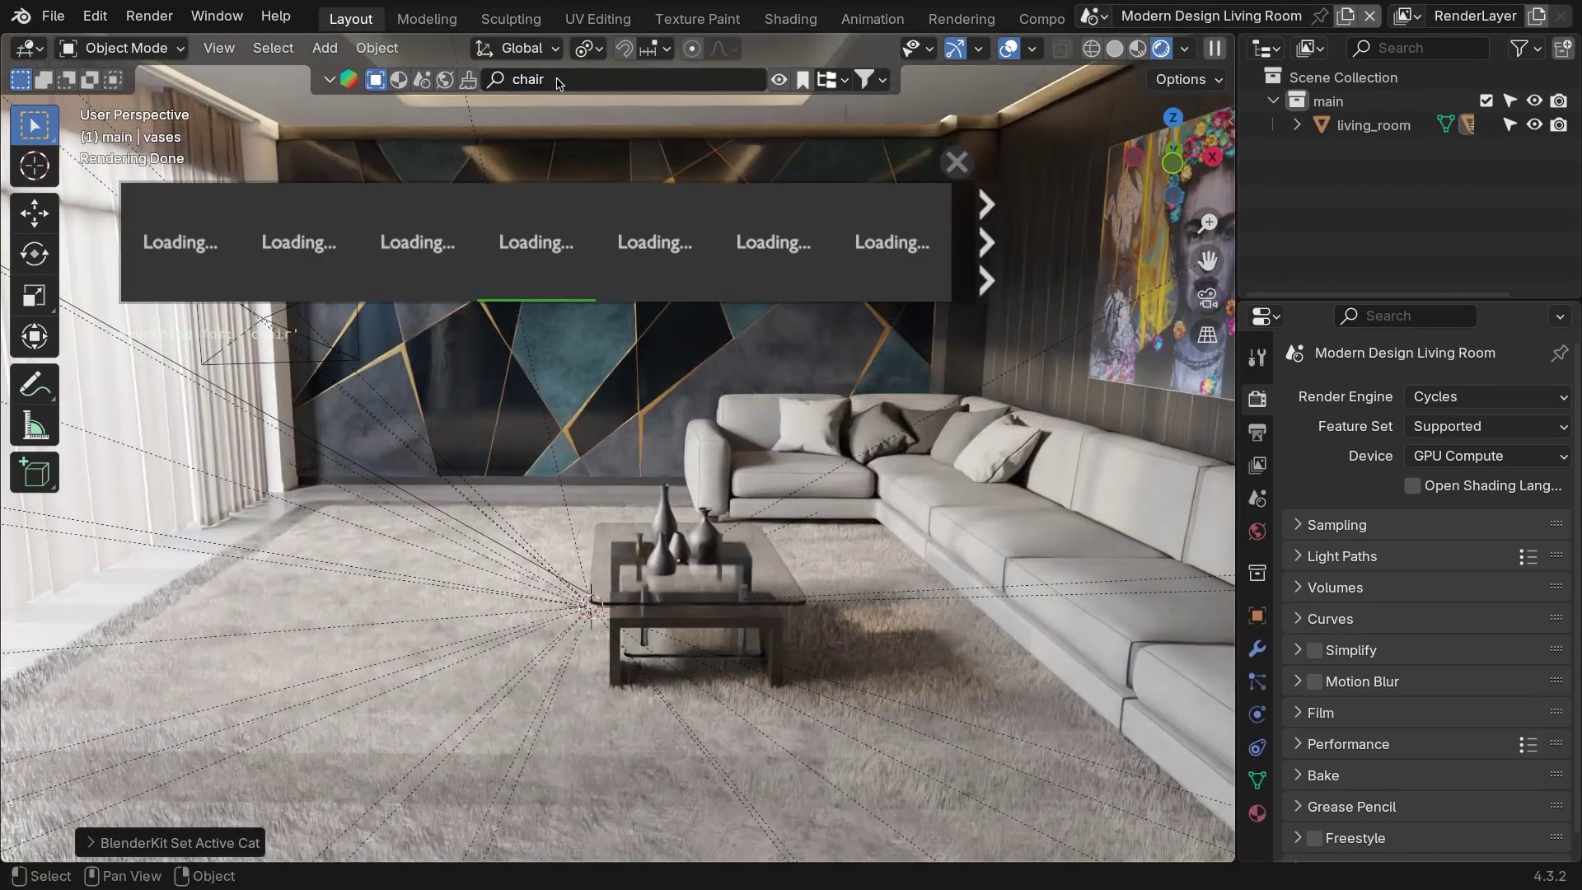
Step: Place the Wide arm chair, a decor piece by the window and a wall picture frame
scroll(816, 253, down, 2)
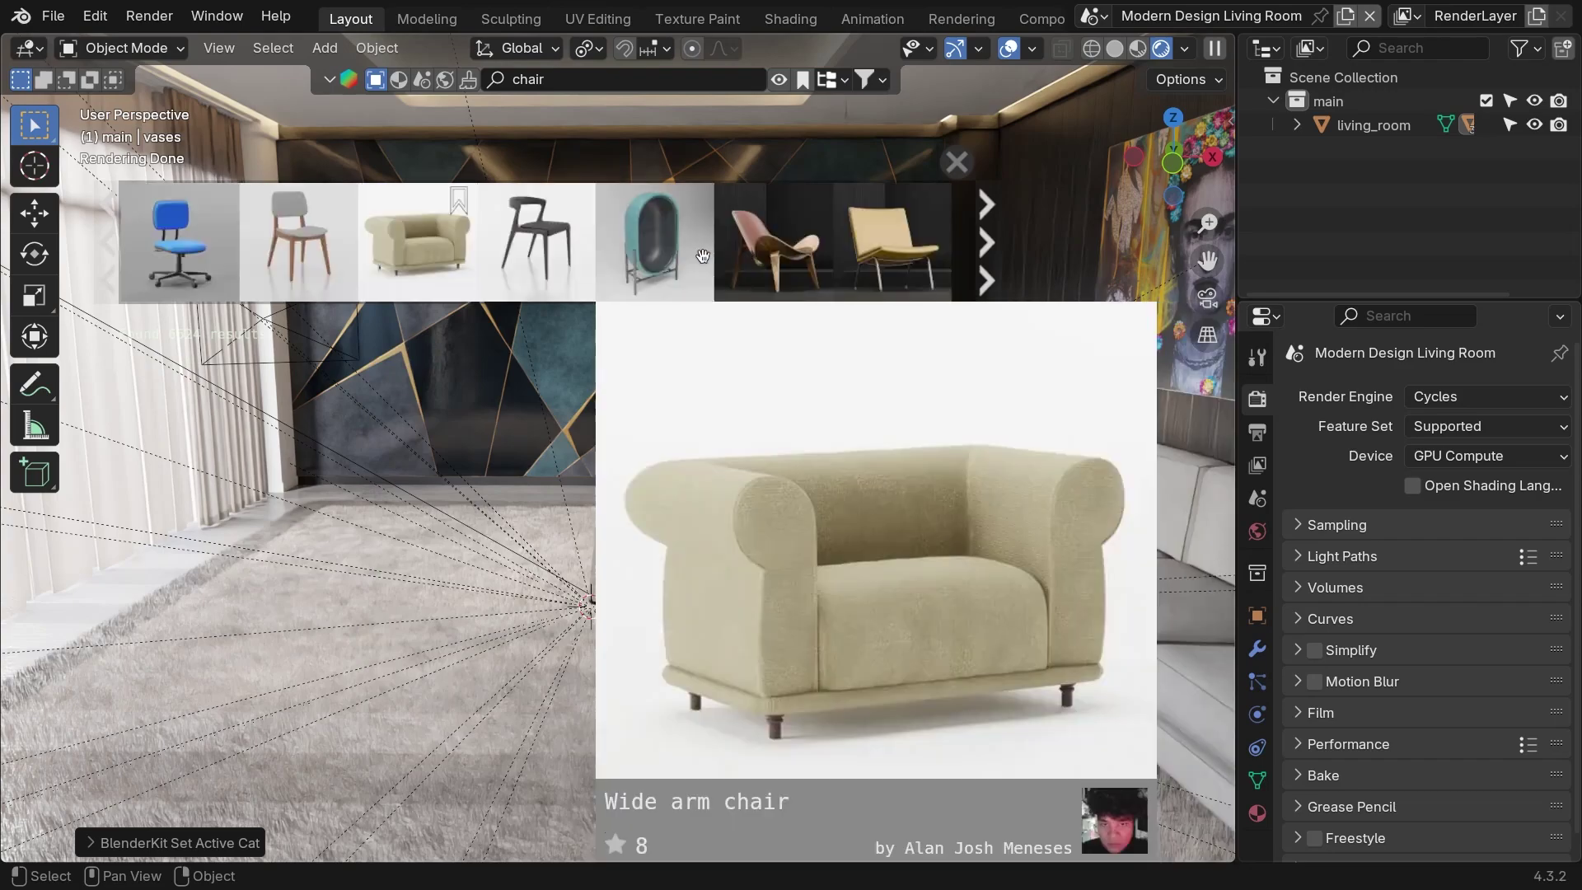
drag(424, 239, 485, 592)
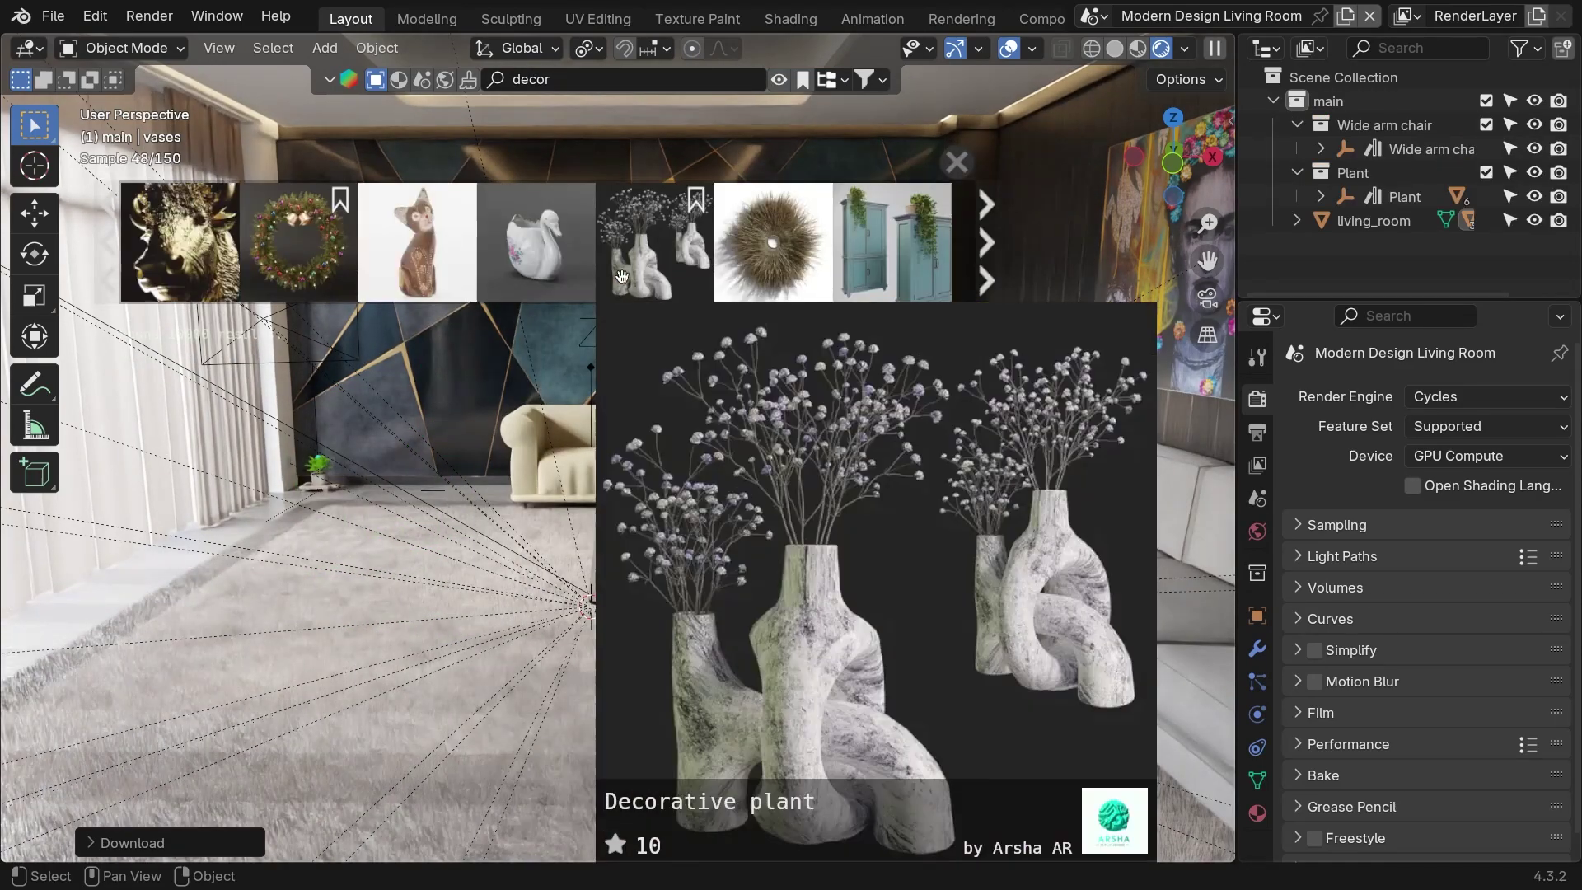
drag(651, 239, 475, 560)
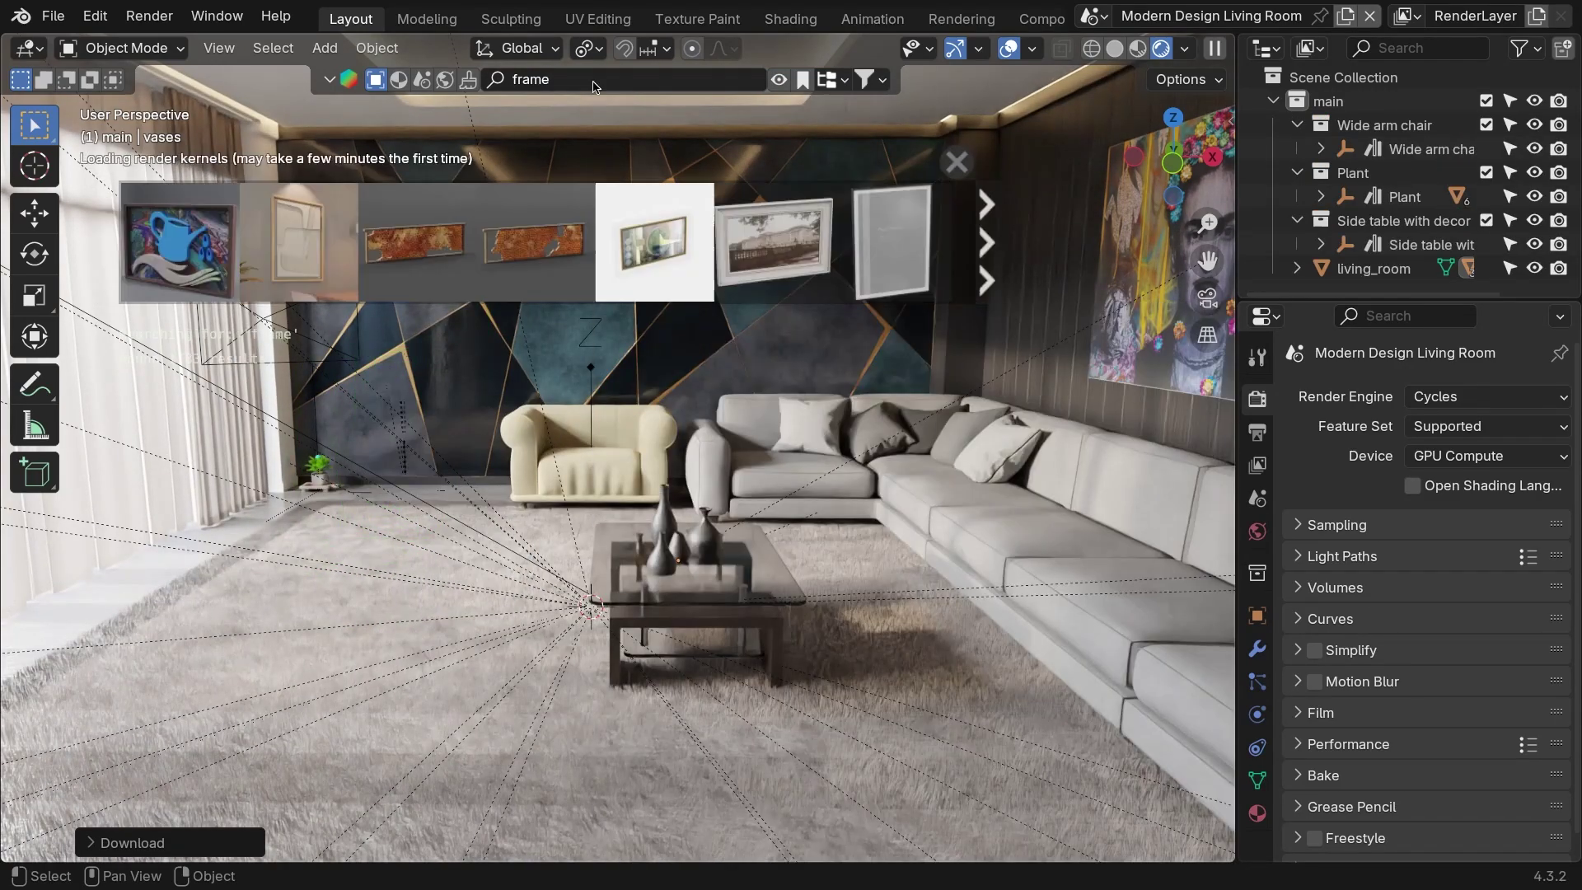
drag(177, 241, 855, 260)
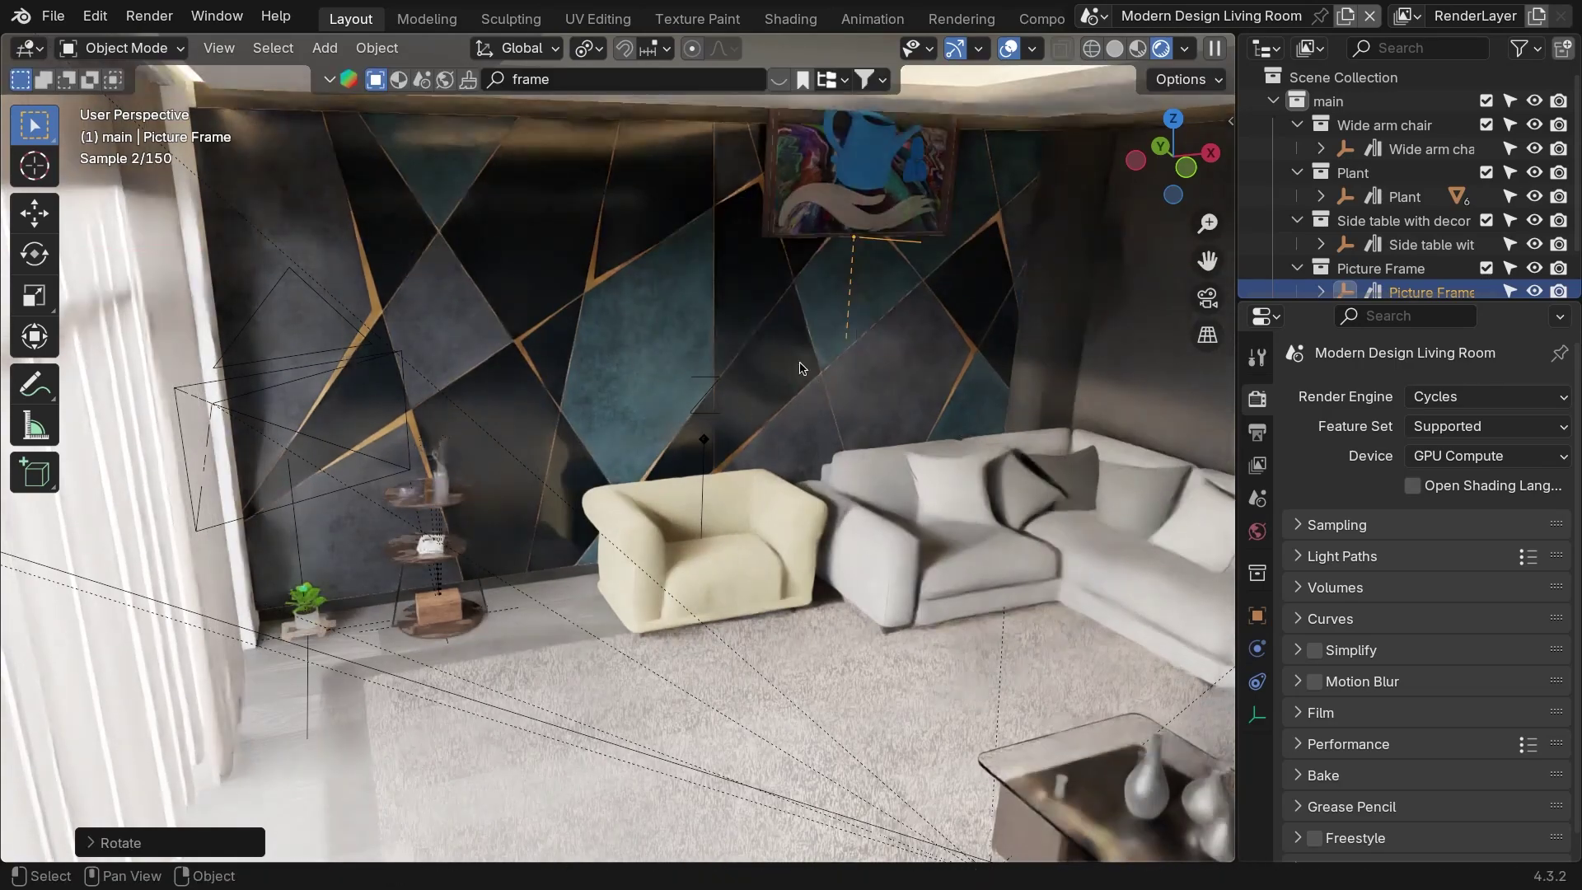
Step: Filter the asset categories to poufs and add a pouf to the living room
click(837, 79)
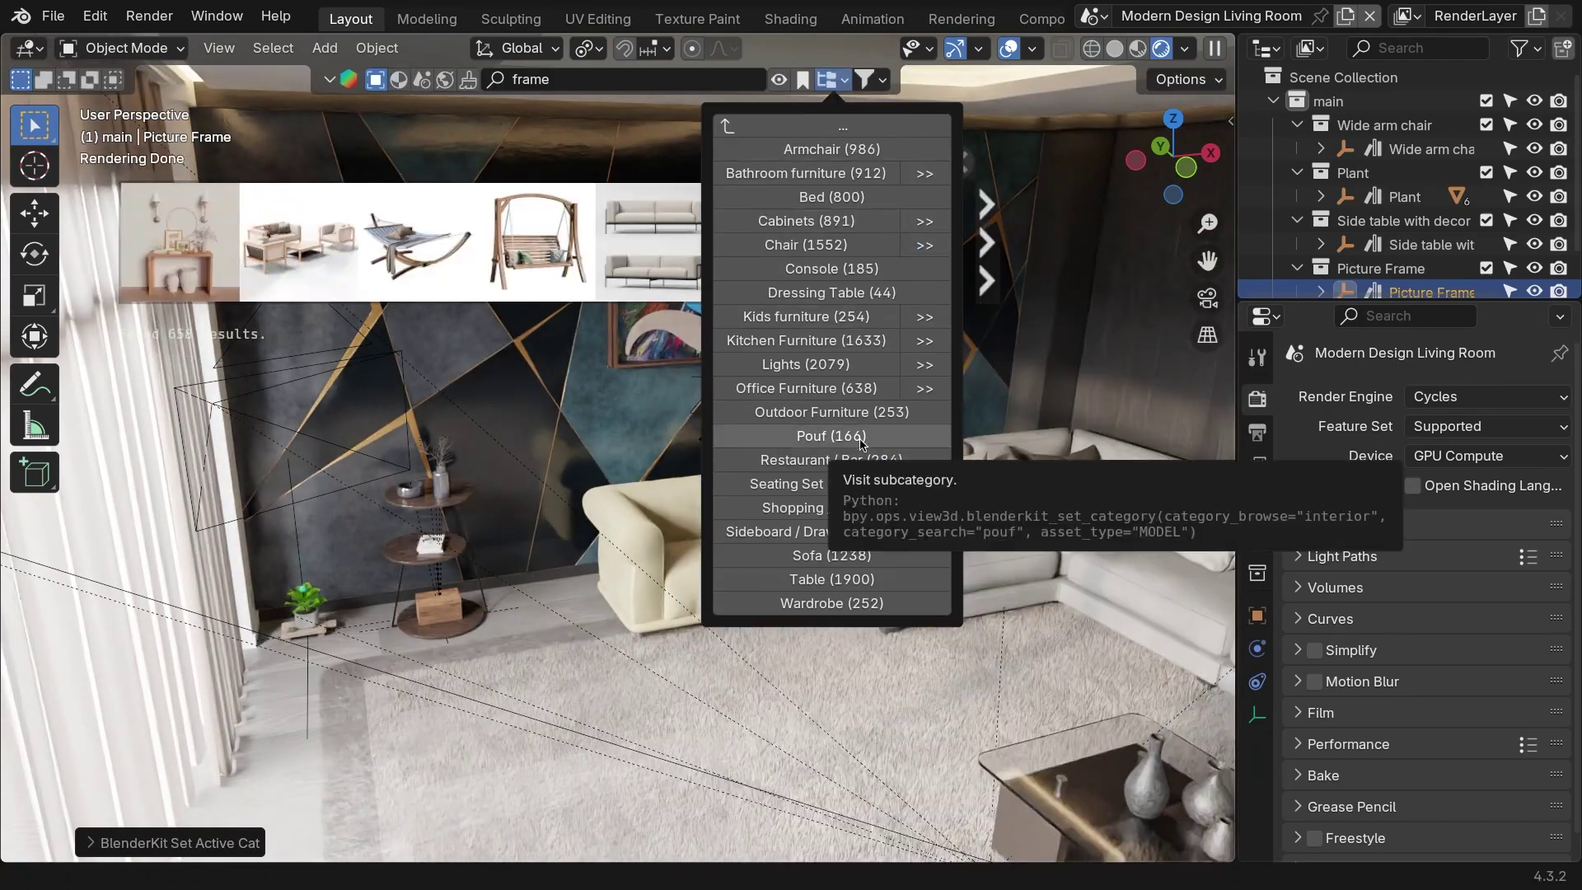
click(861, 443)
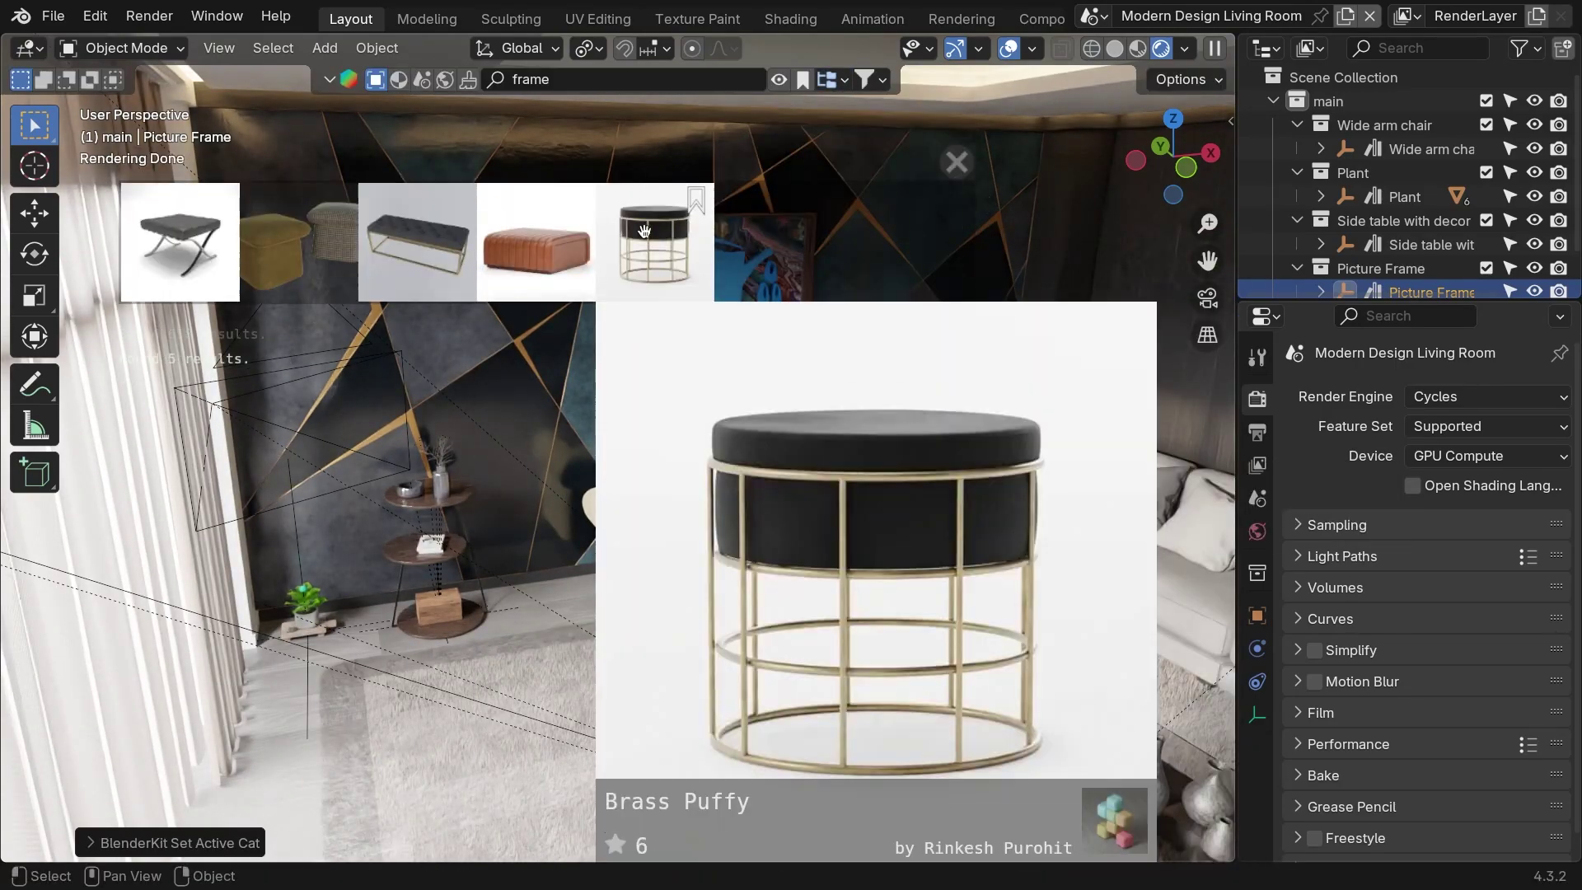
drag(536, 239, 646, 653)
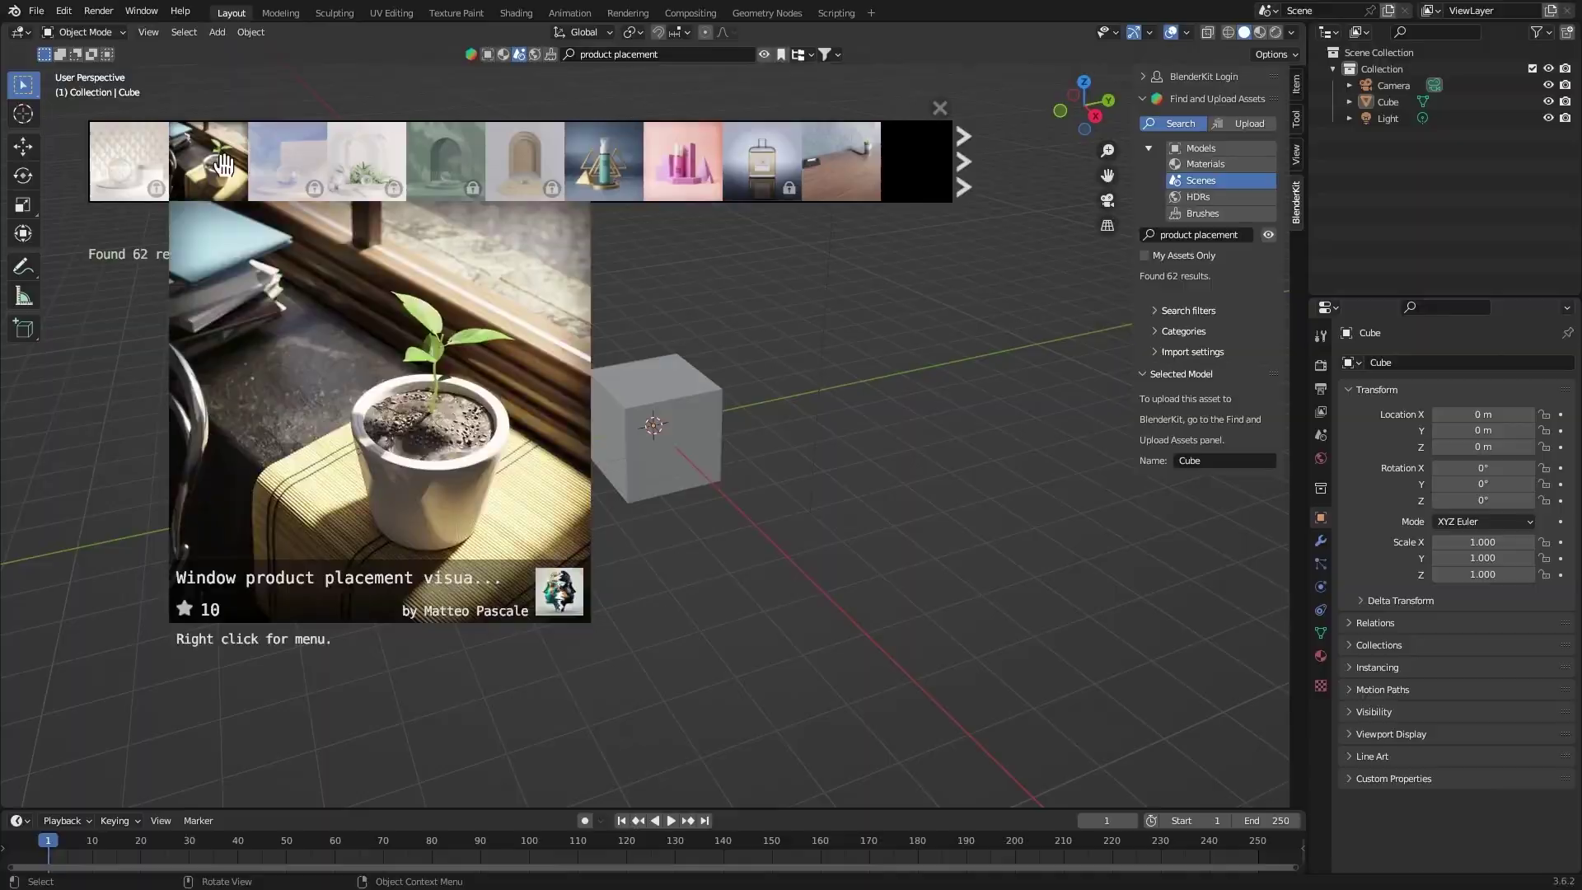
Step: Append the window product-placement scene and view it through its camera
click(224, 165)
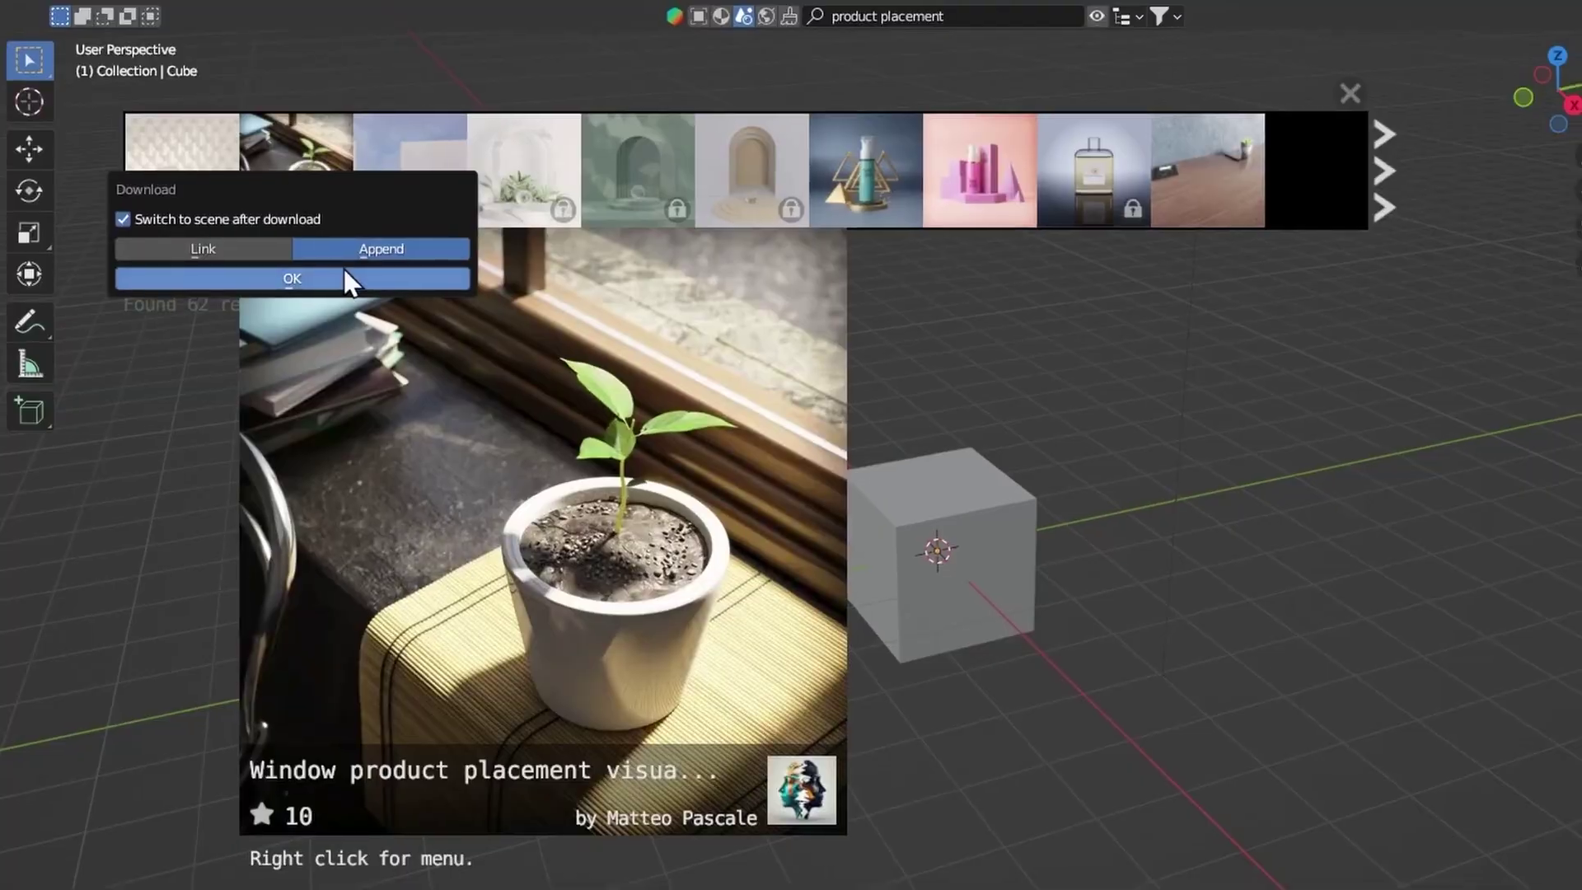
click(344, 273)
click(1255, 32)
key(KP_0)
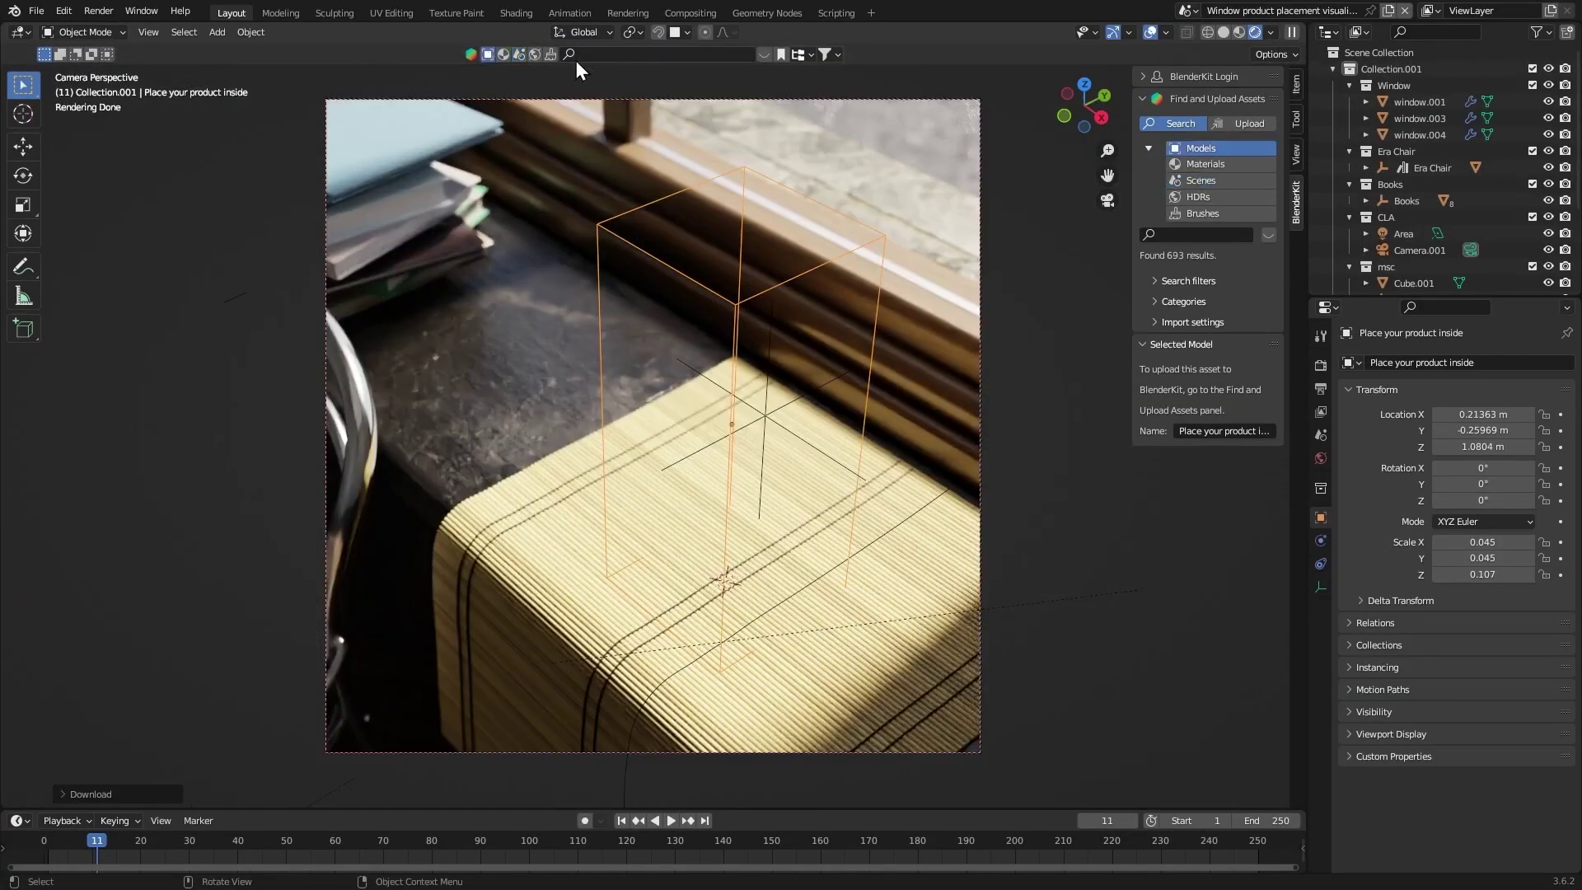
Step: Put the Wooden Duck Figurine on the cushion and give the window Dark Oiled Oak, rotated 90°
right_click(449, 157)
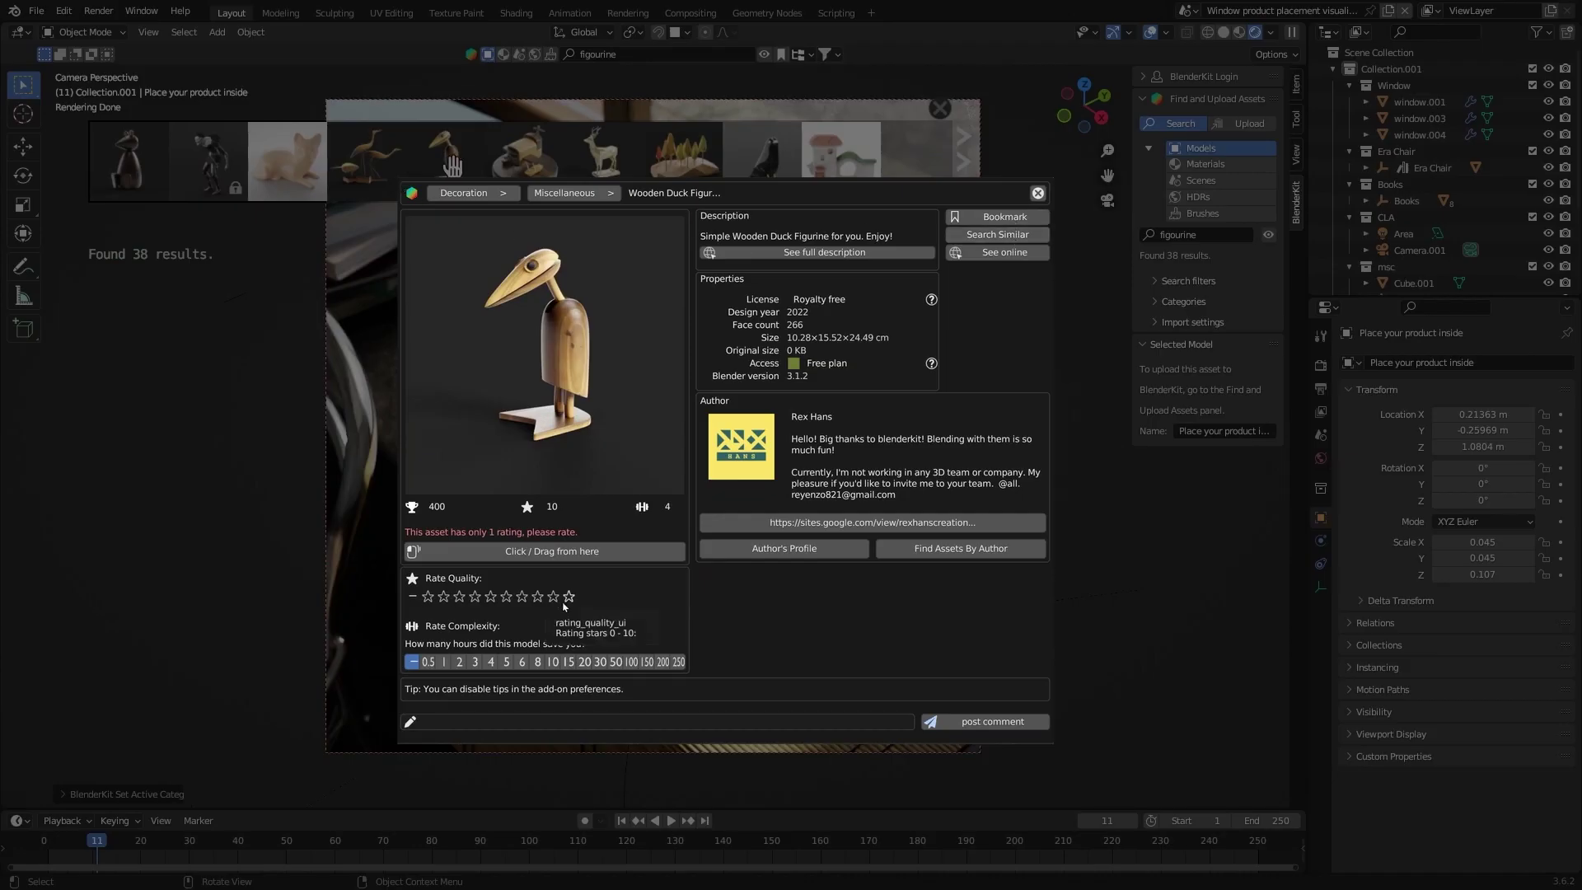
drag(544, 551, 561, 404)
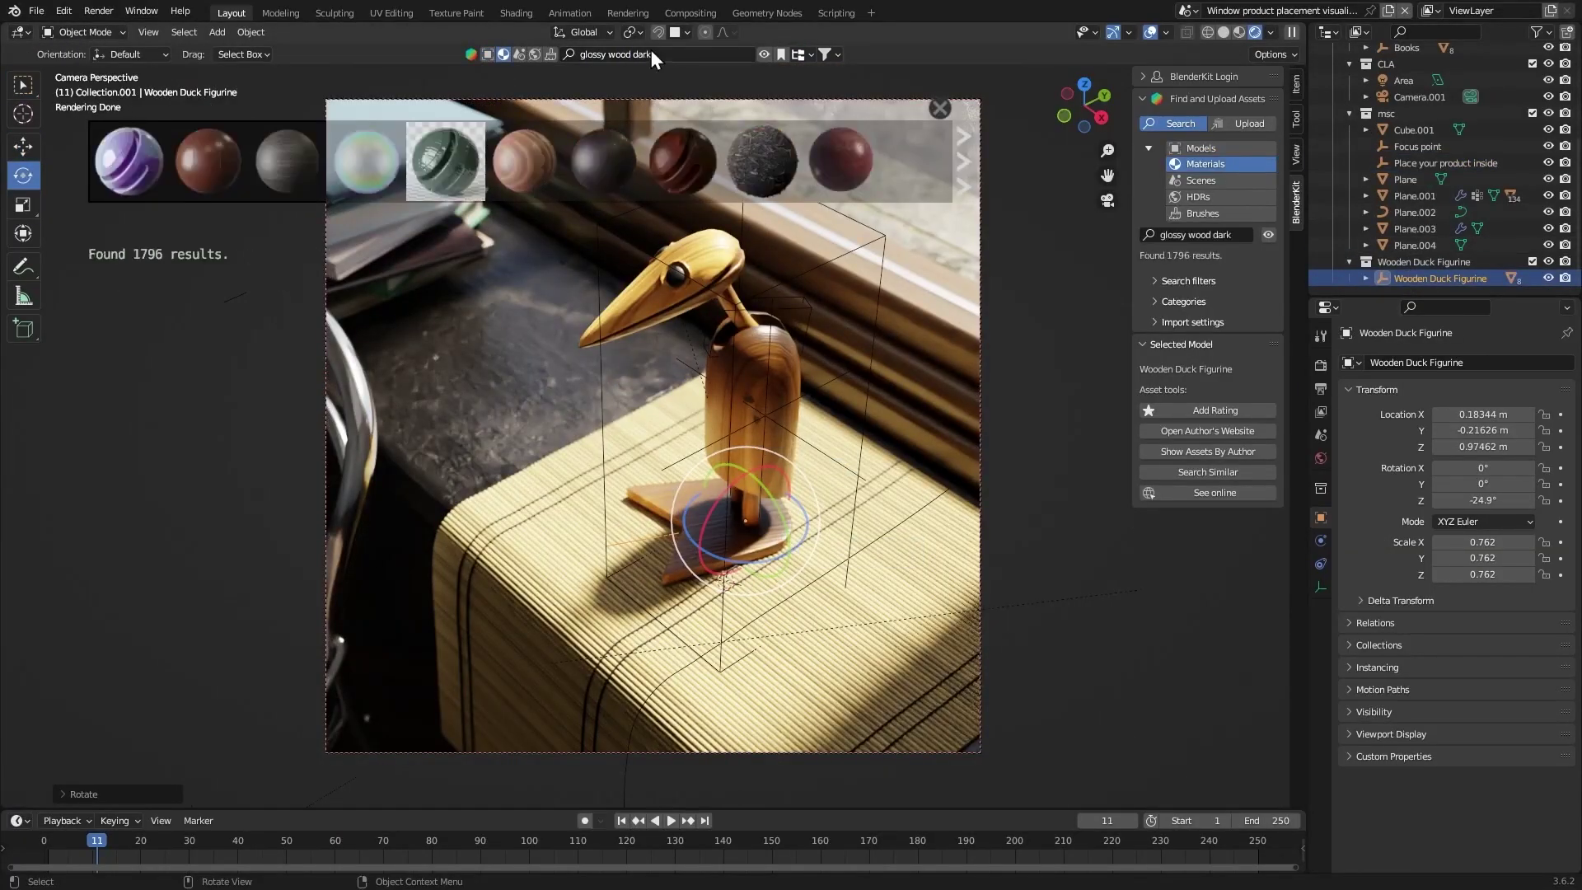
scroll(577, 160, down, 2)
drag(762, 161, 481, 403)
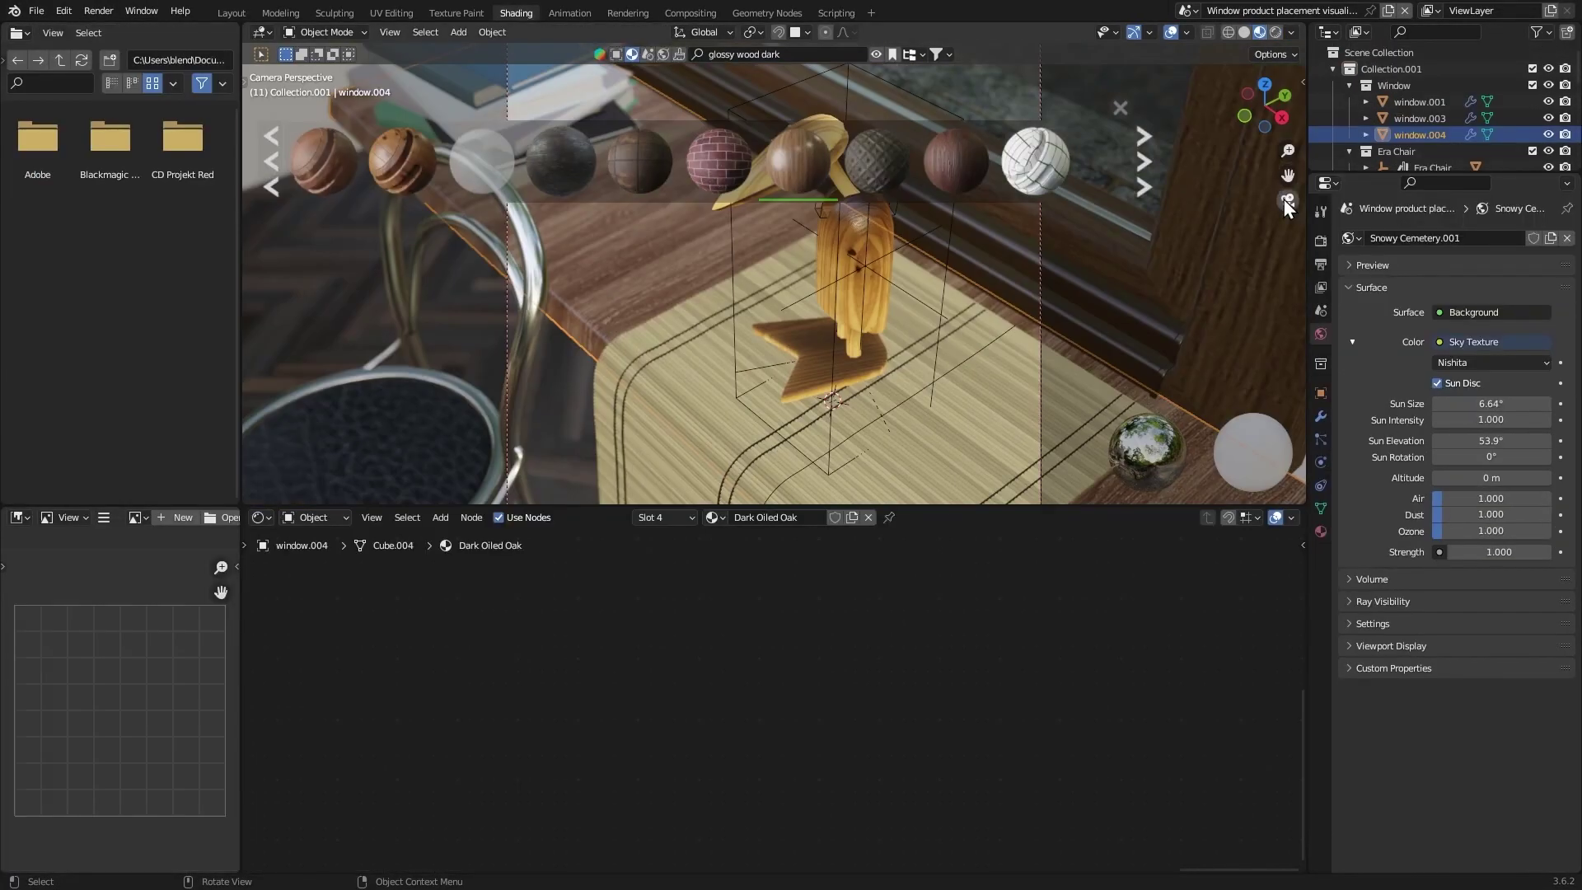
click(485, 782)
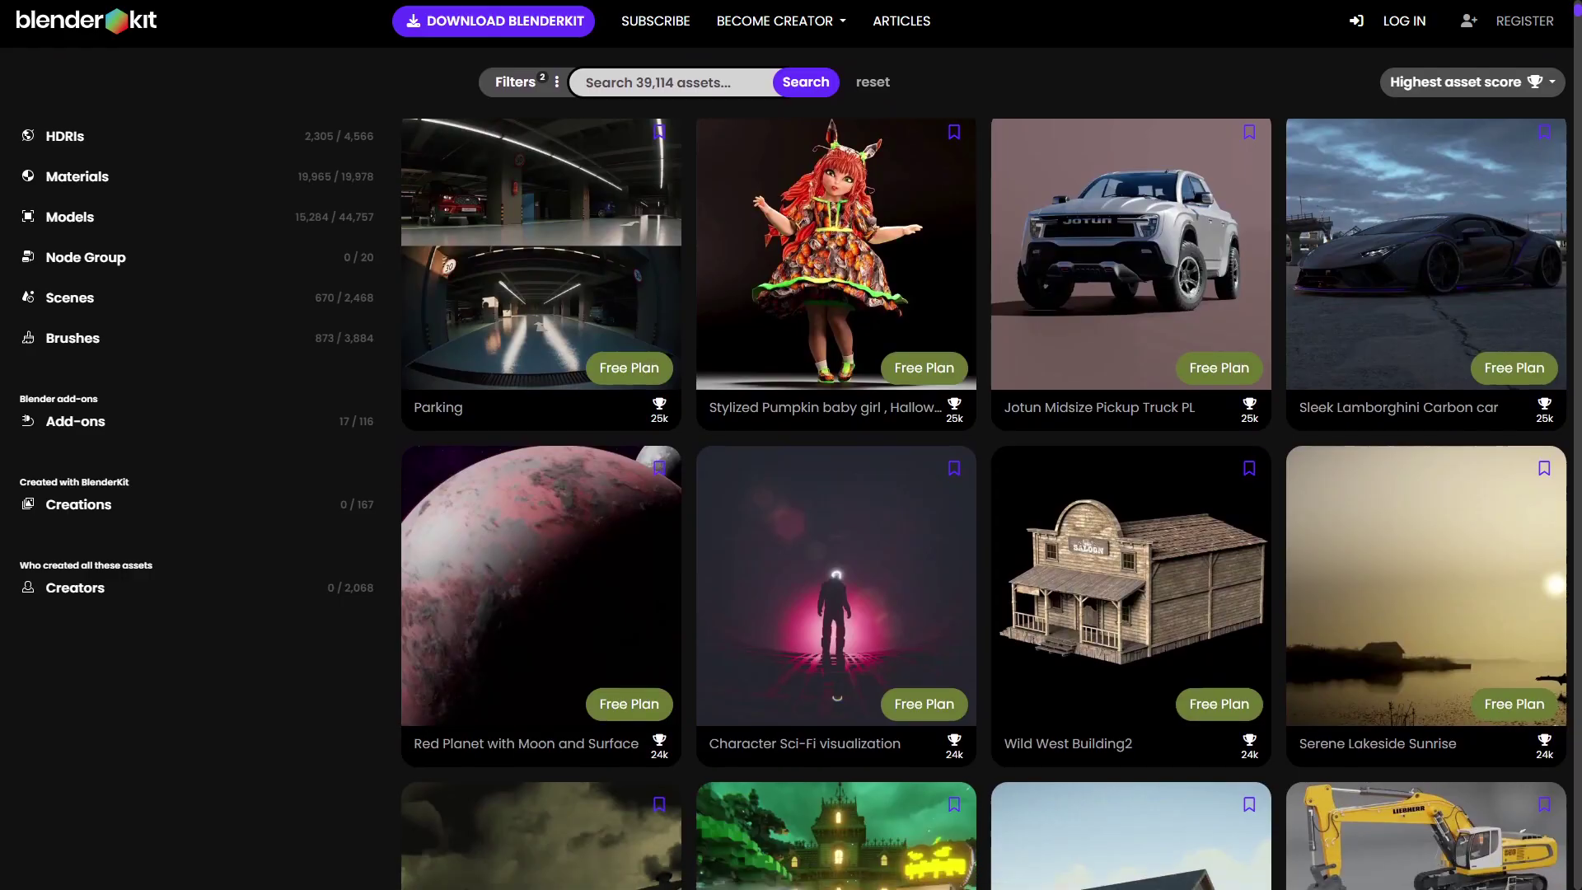
Step: Scroll through the BlenderKit website's free asset, HDRI and Materials listings
scroll(983, 502, down, 3)
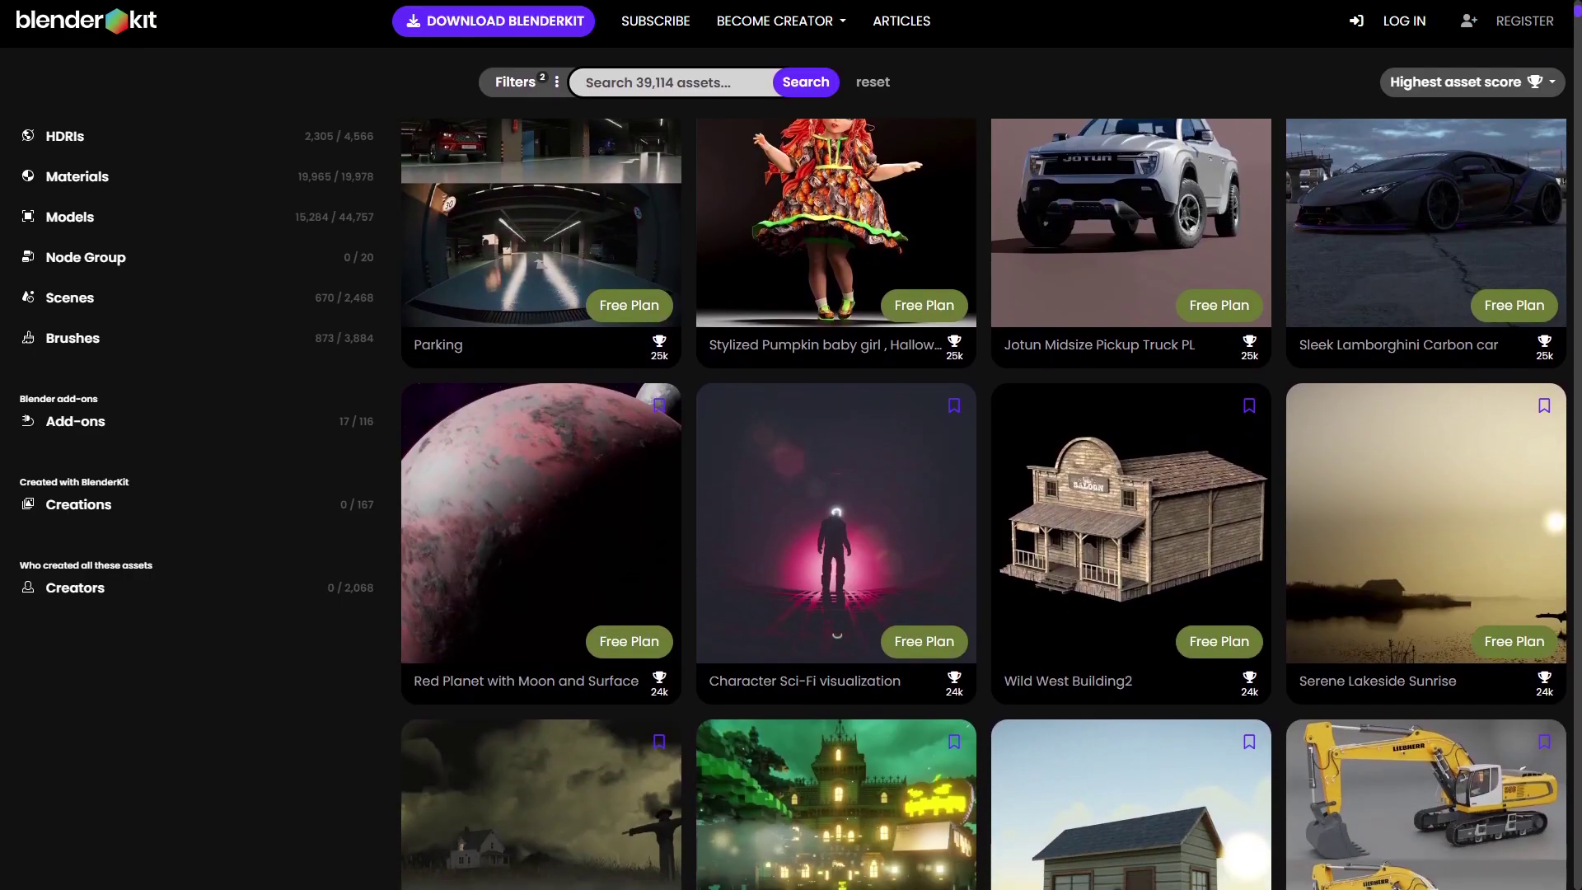
scroll(983, 502, down, 3)
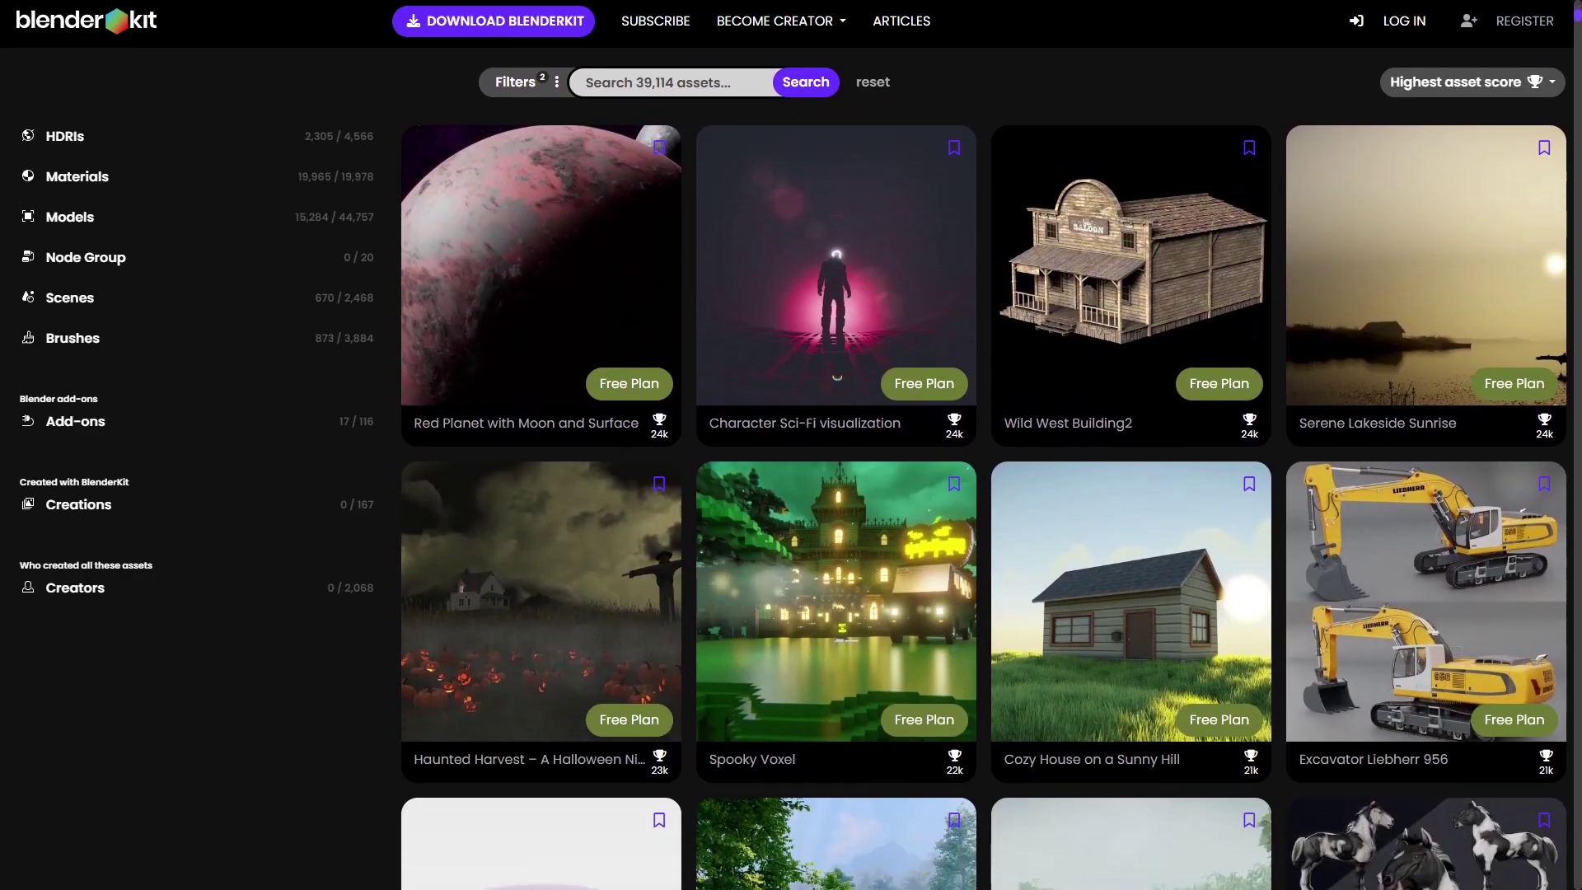
scroll(983, 503, down, 3)
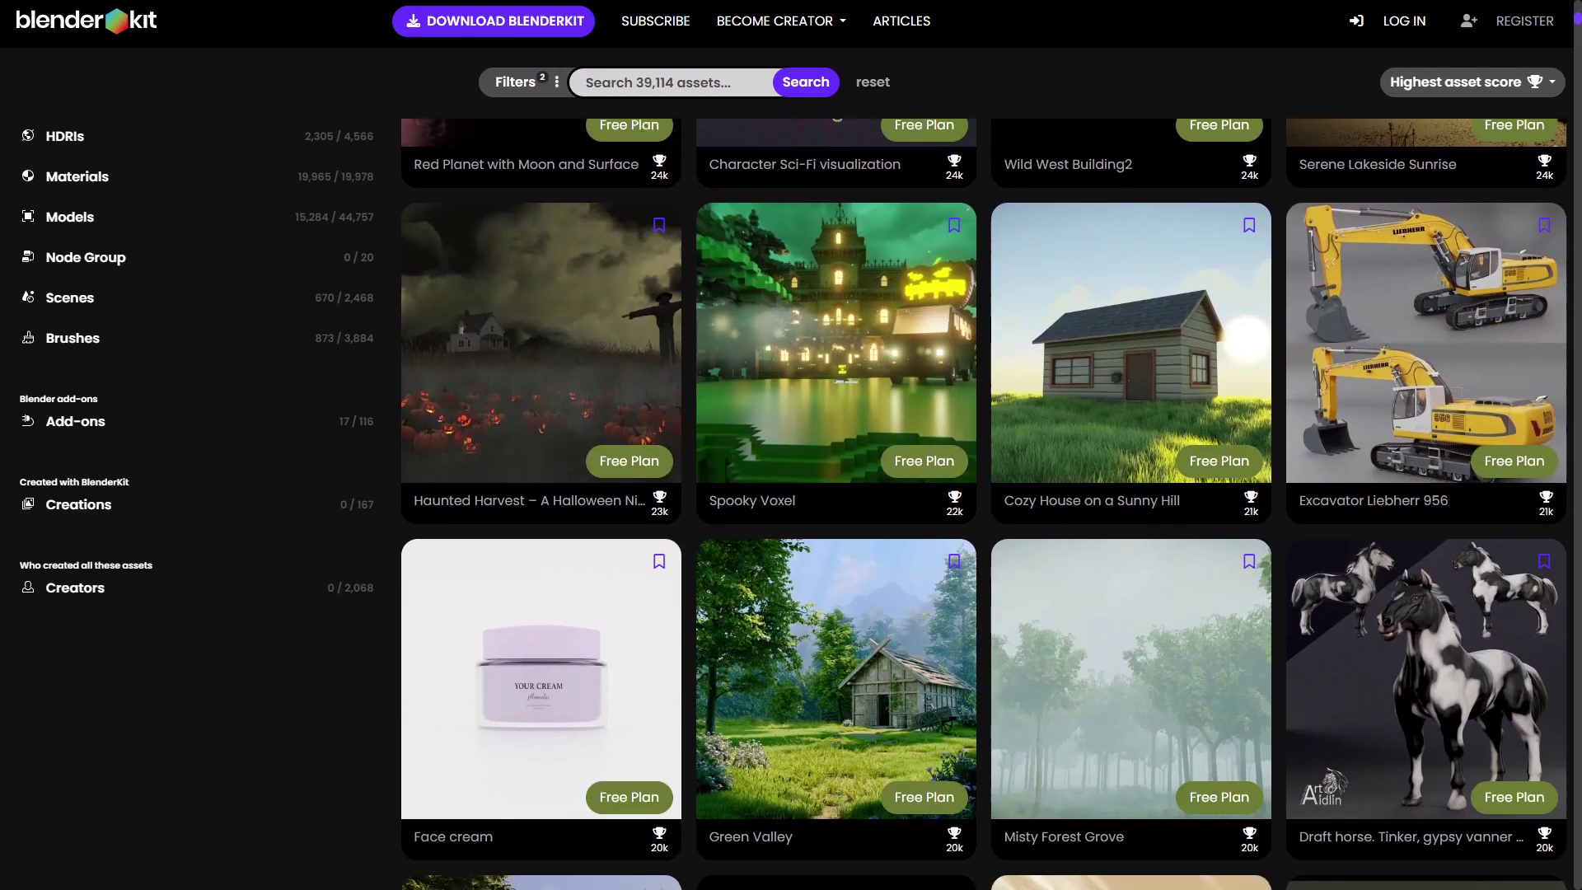
scroll(983, 503, down, 3)
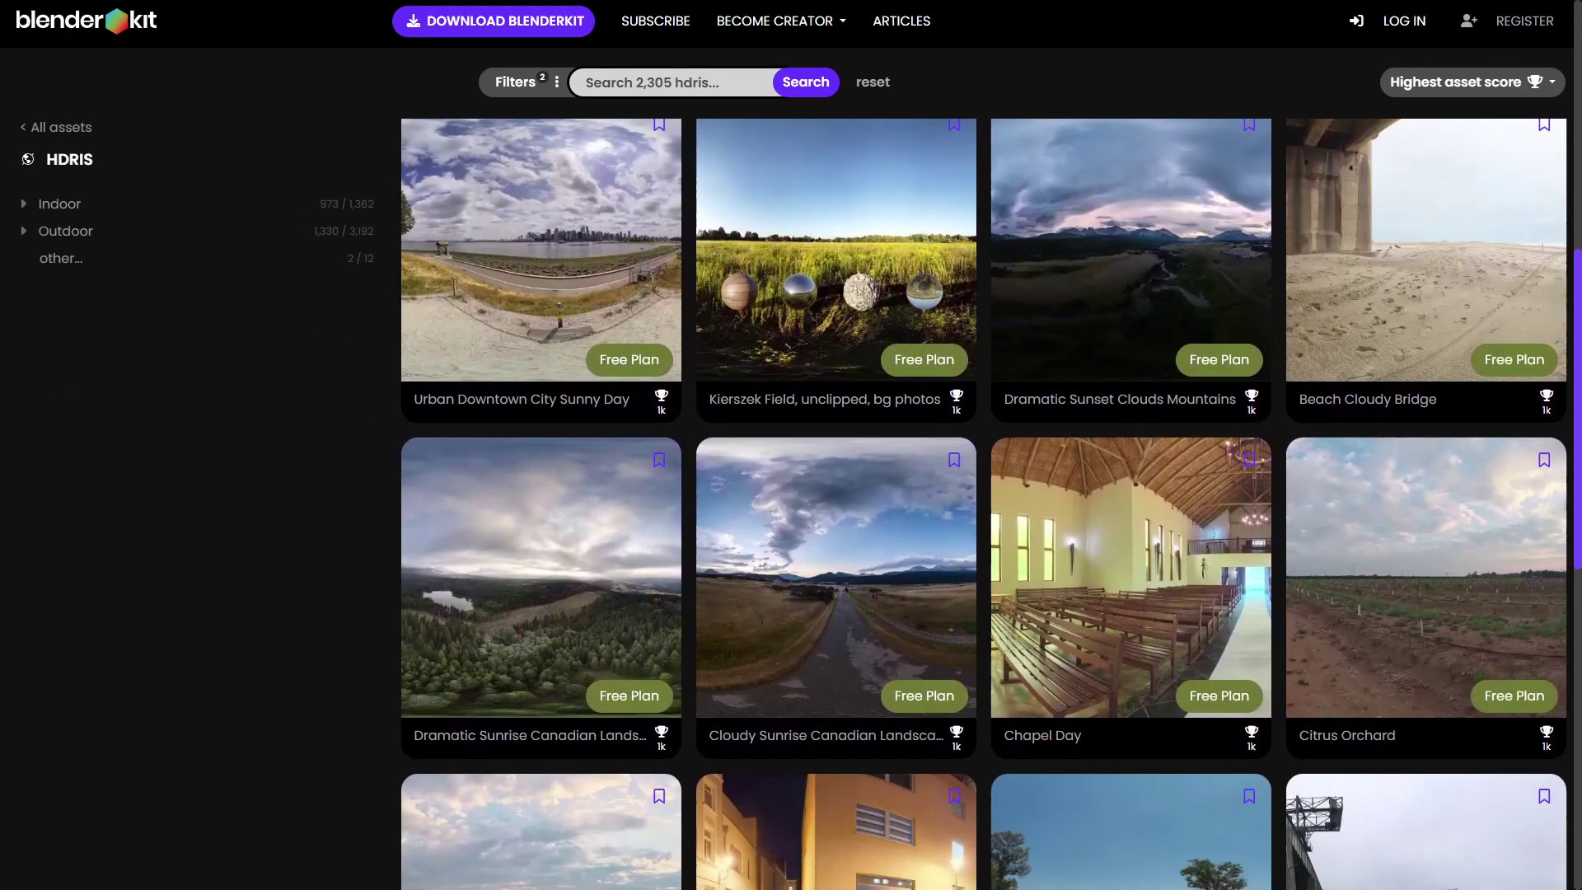
scroll(983, 503, down, 2)
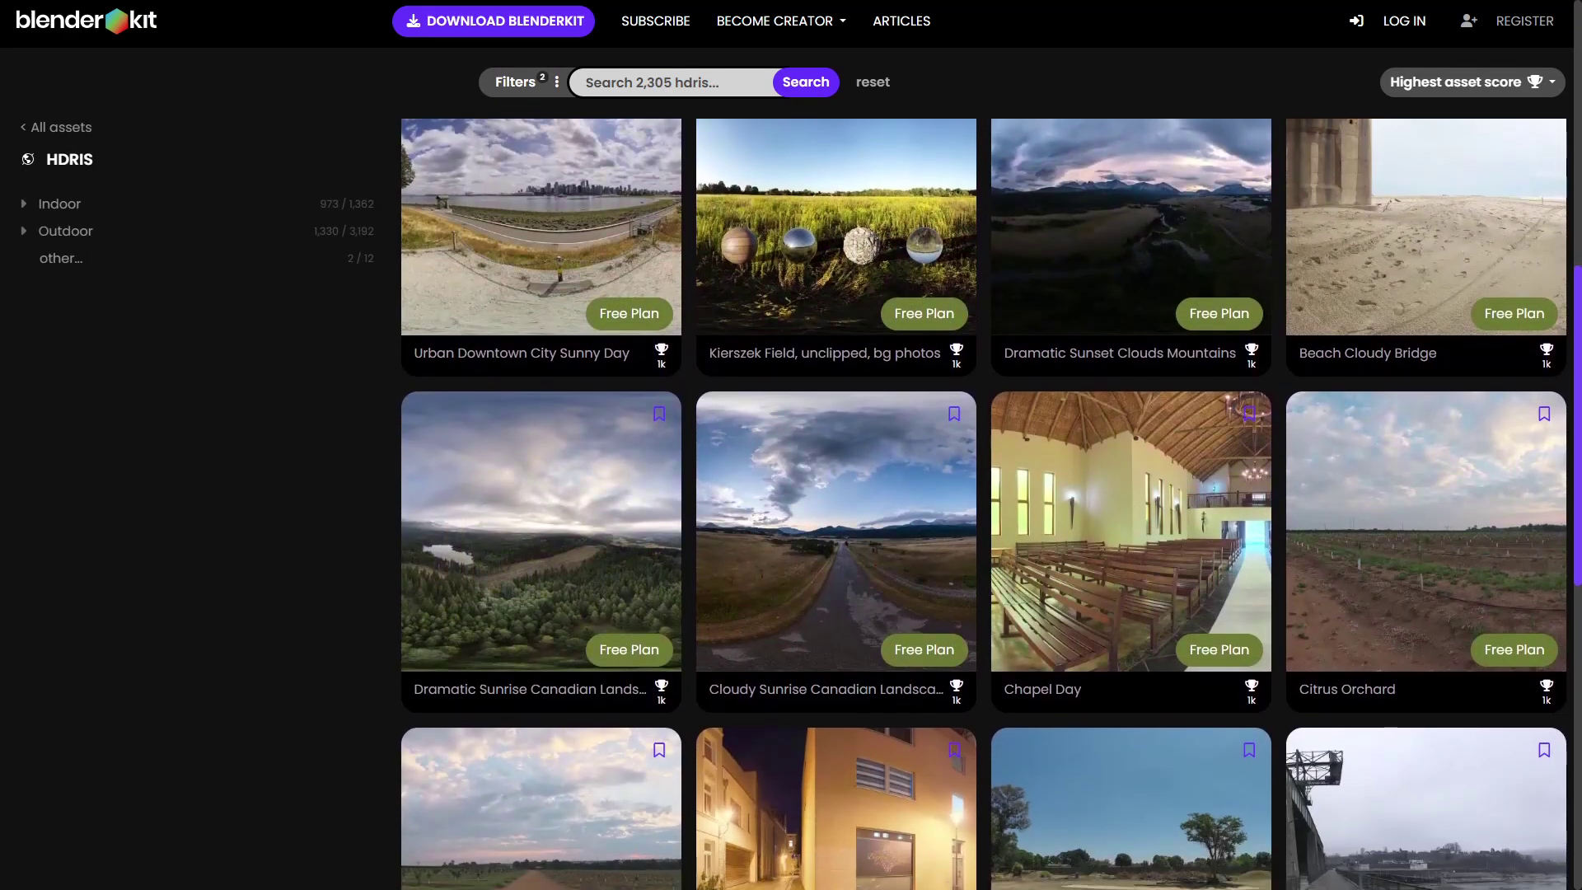
scroll(984, 502, down, 3)
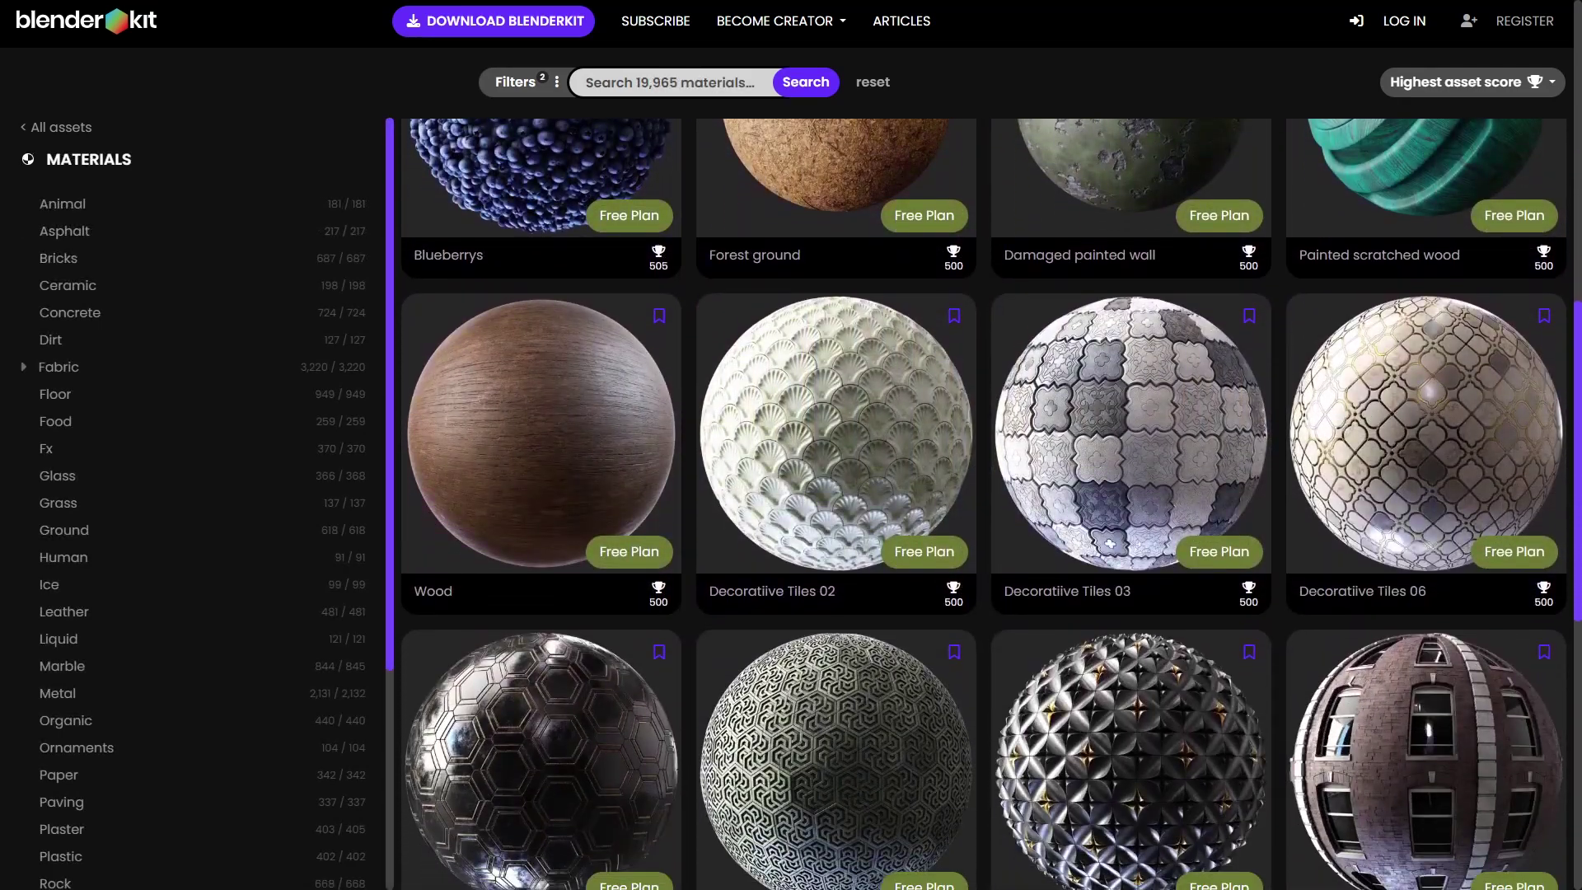
scroll(984, 503, down, 1)
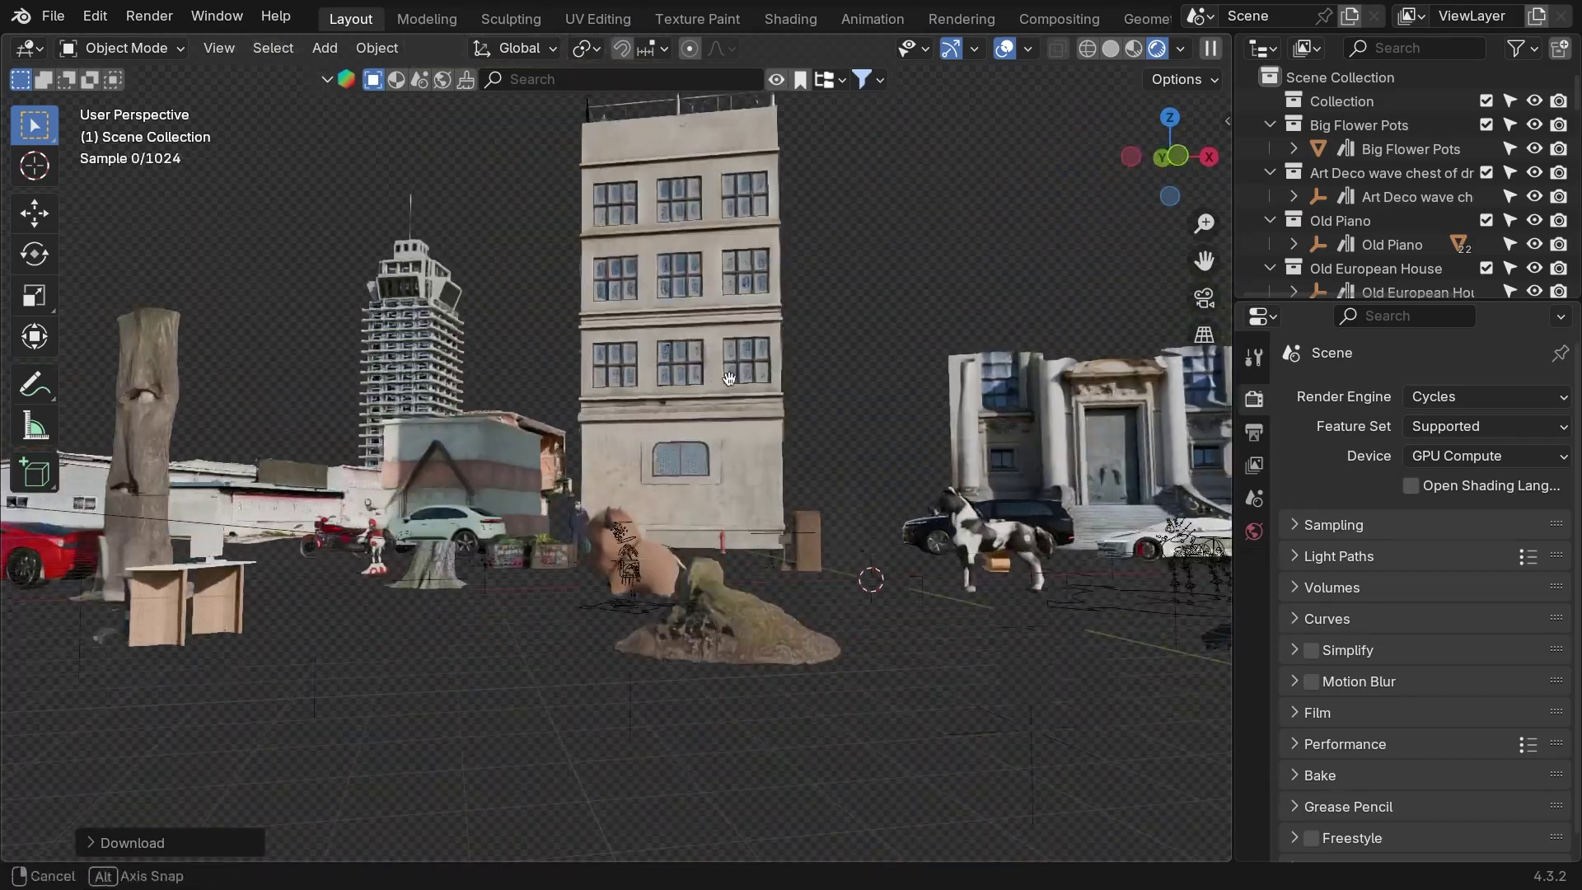
Step: Orbit the viewport in close on the tree trunk
middle_drag(728, 378, 616, 424)
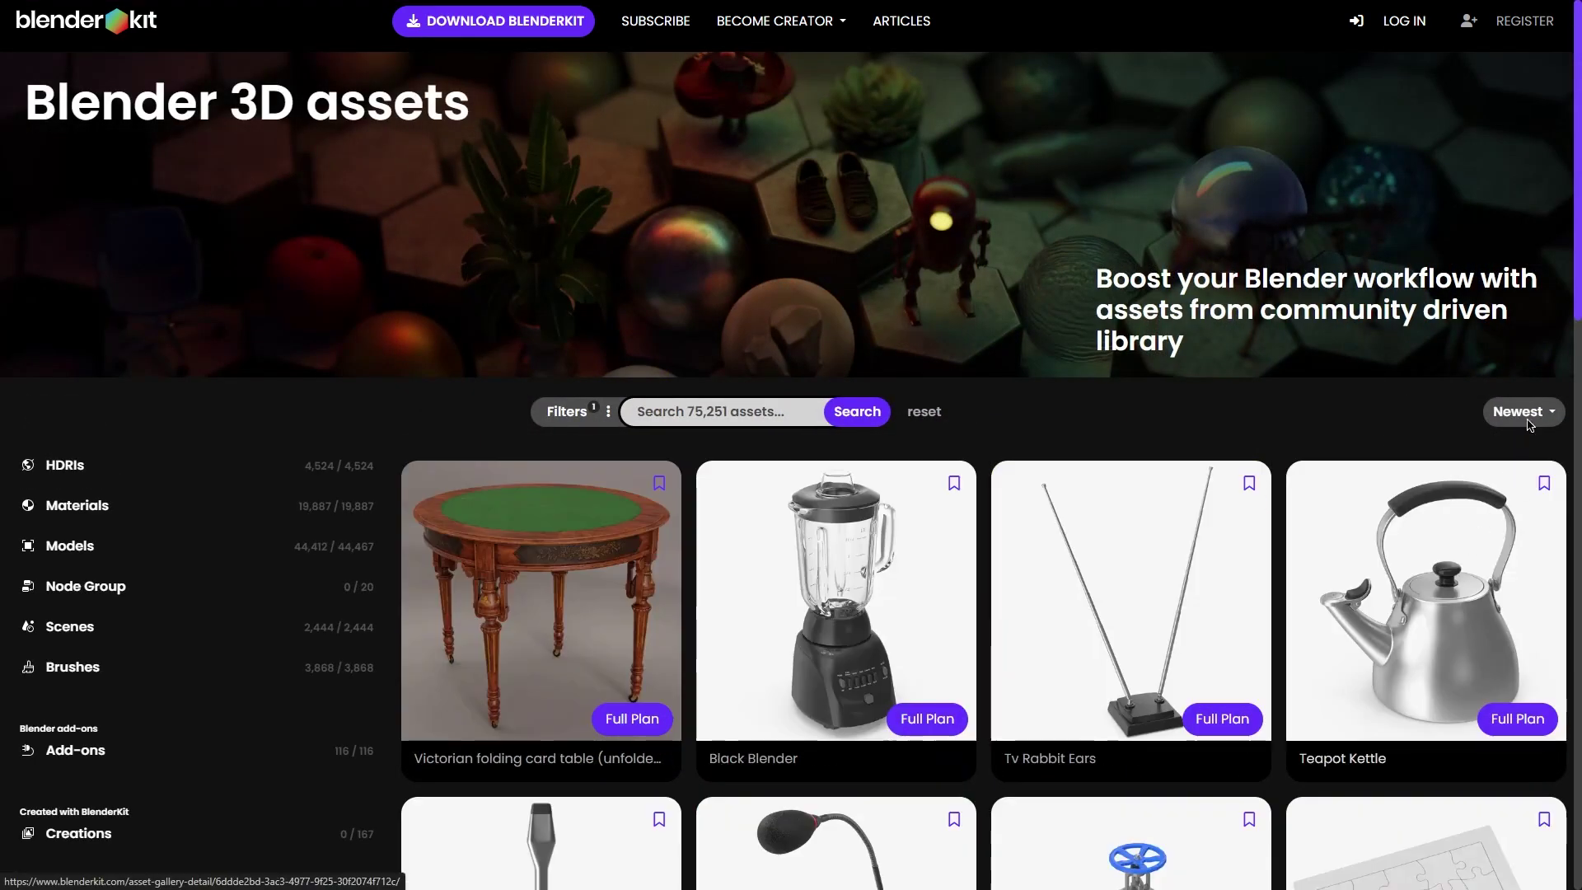
Step: Scroll down the BlenderKit site to the Free, Full and Business subscription plan cards
drag(1578, 297, 1578, 437)
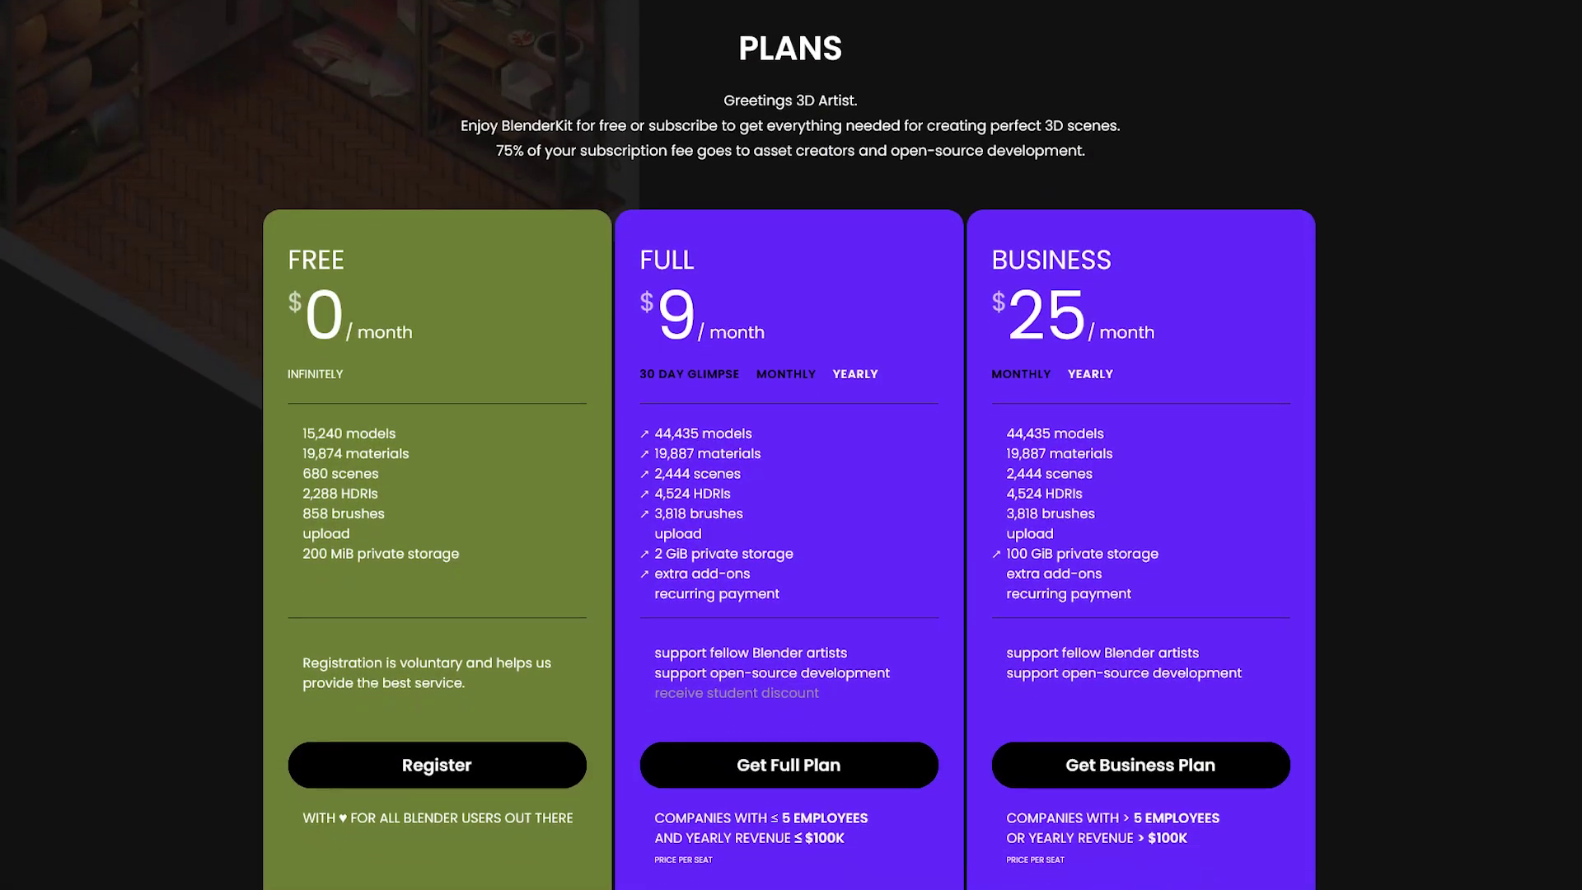
scroll(790, 445, down, 1)
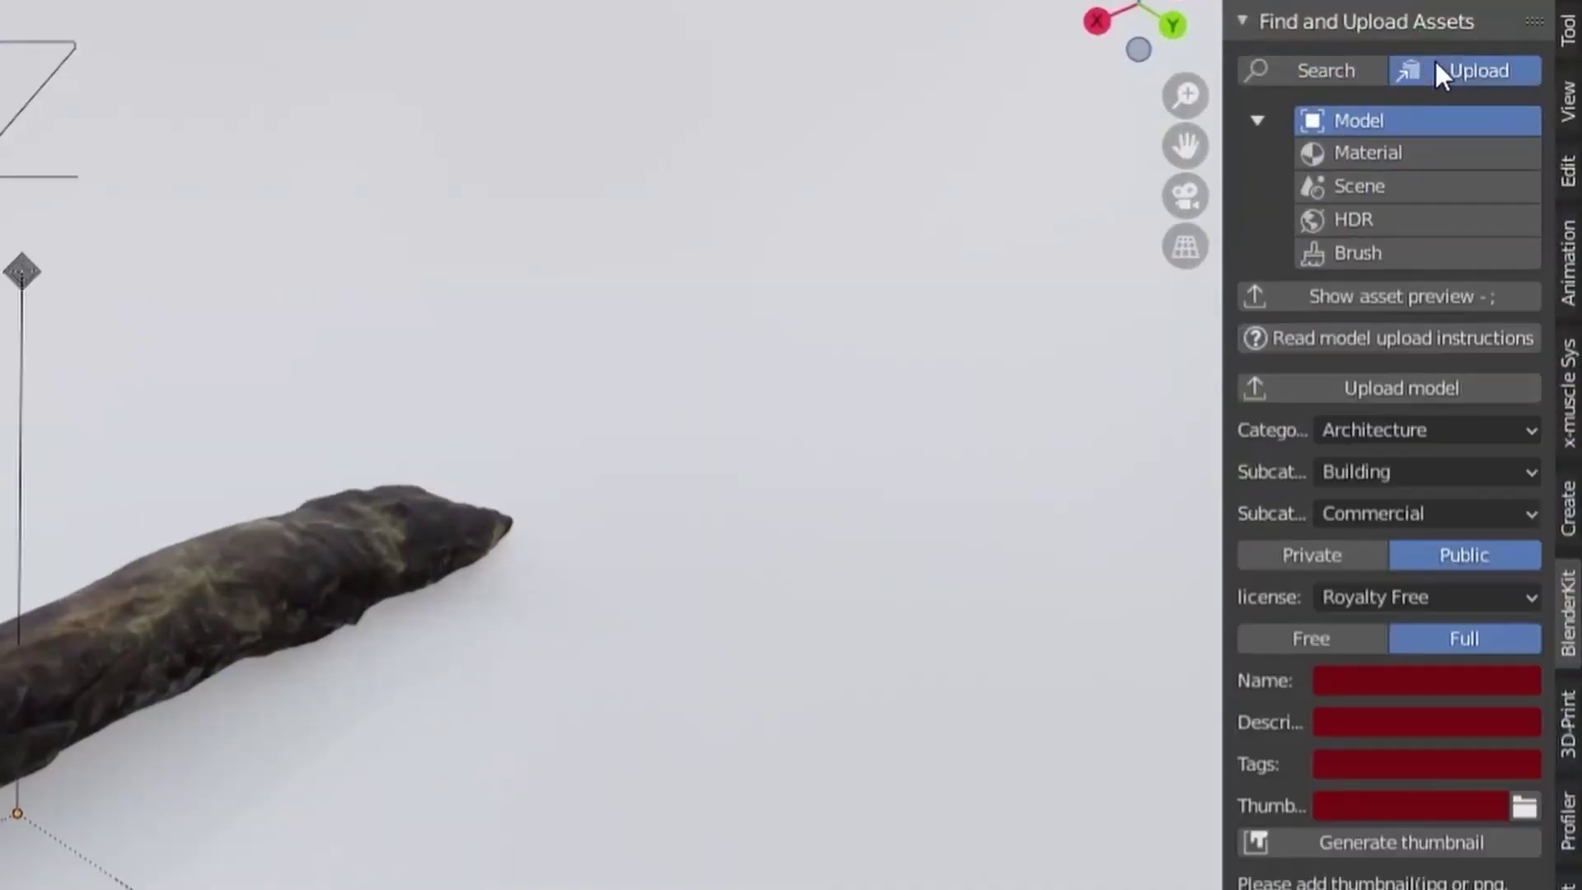
Step: Set the upload category to Nature with Landscape and Environment Elements subcategories, then select the Name field
click(1327, 430)
click(1379, 516)
click(1369, 472)
click(1385, 535)
click(1352, 681)
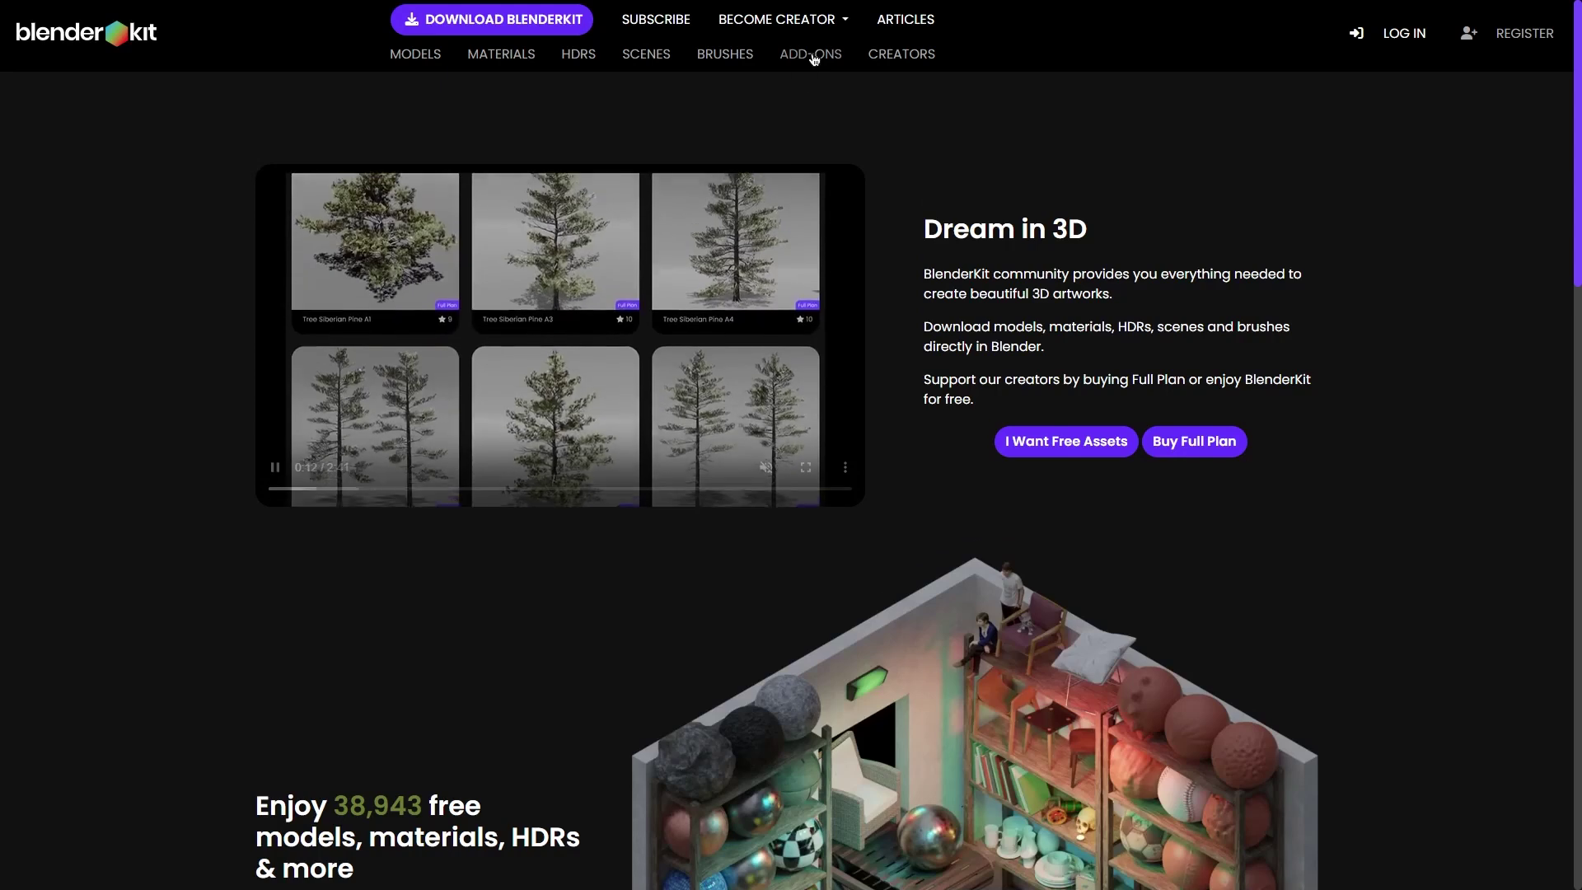
Step: Read the BECOME CREATOR overview down to Revenue and Payouts, then switch BlenderKit to materials
click(823, 20)
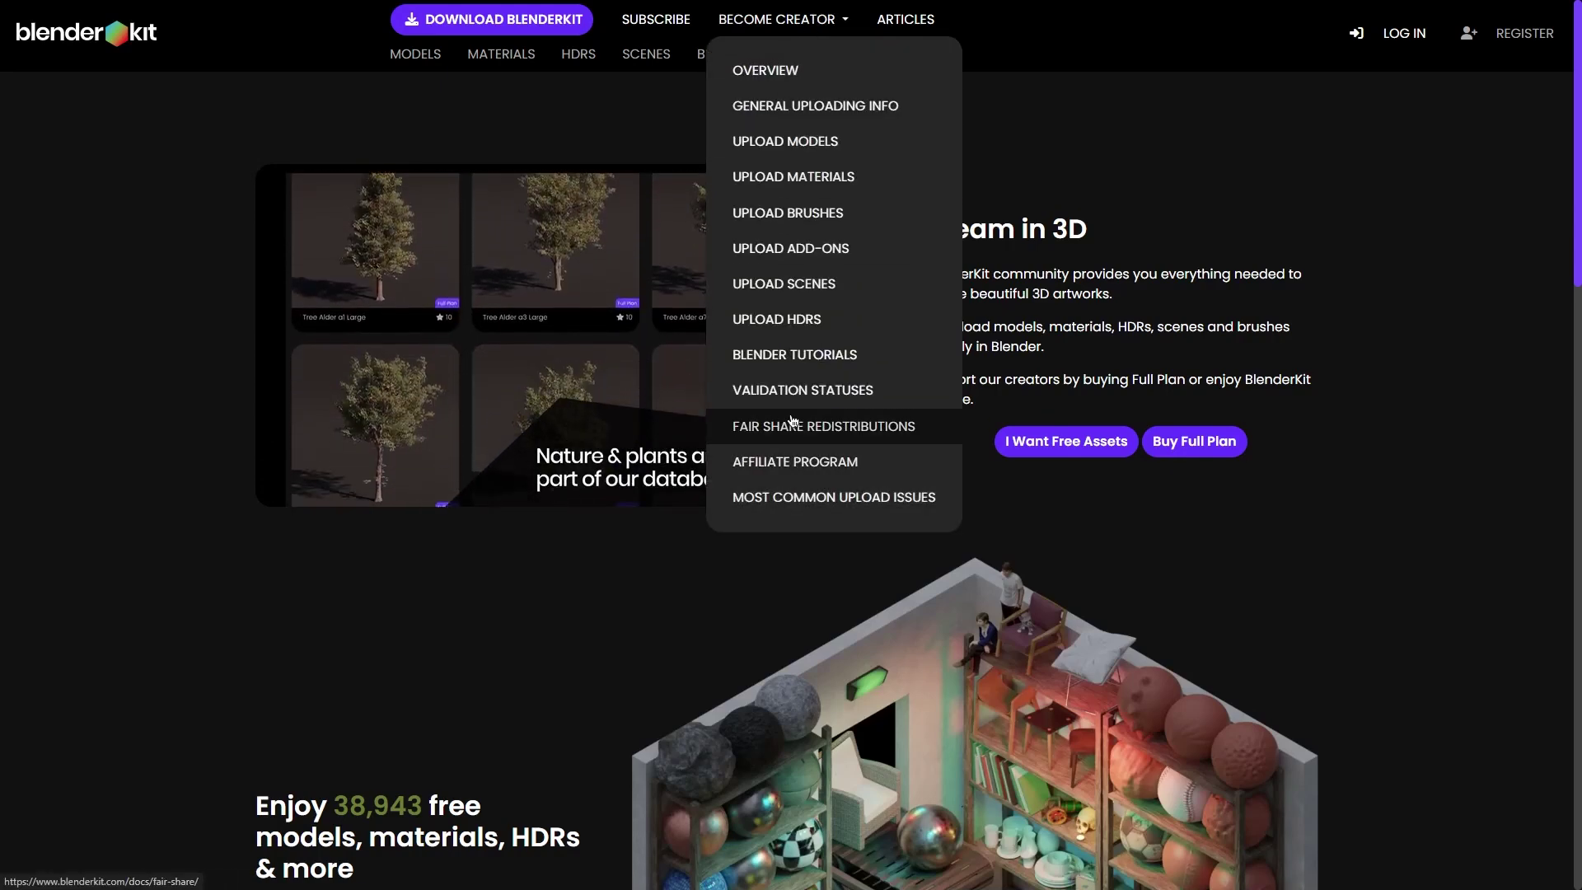
click(772, 72)
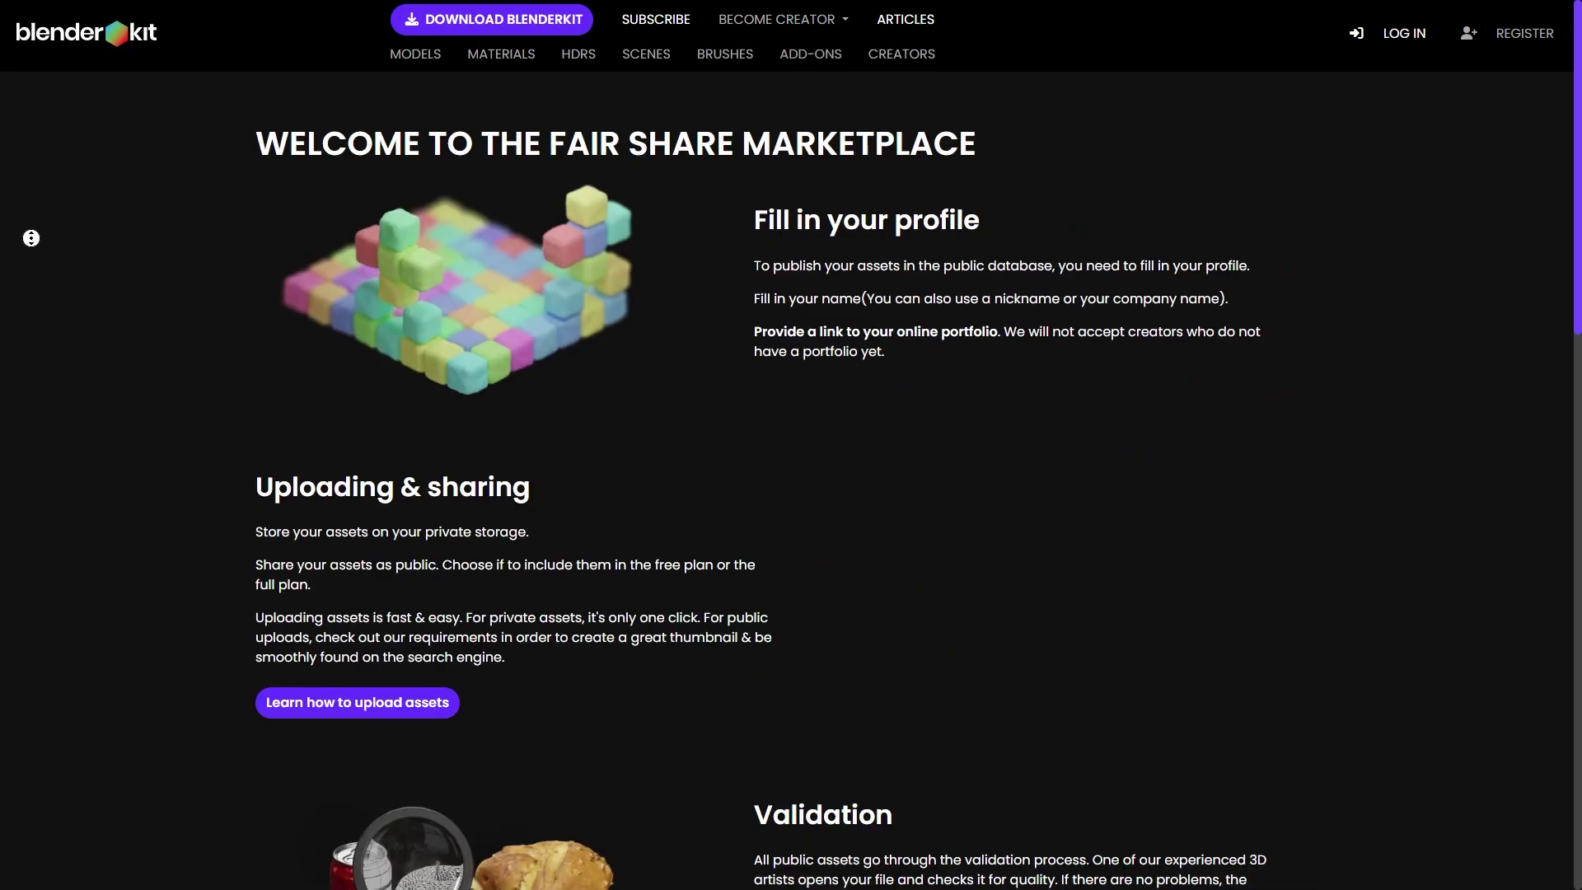
scroll(30, 238, down, 5)
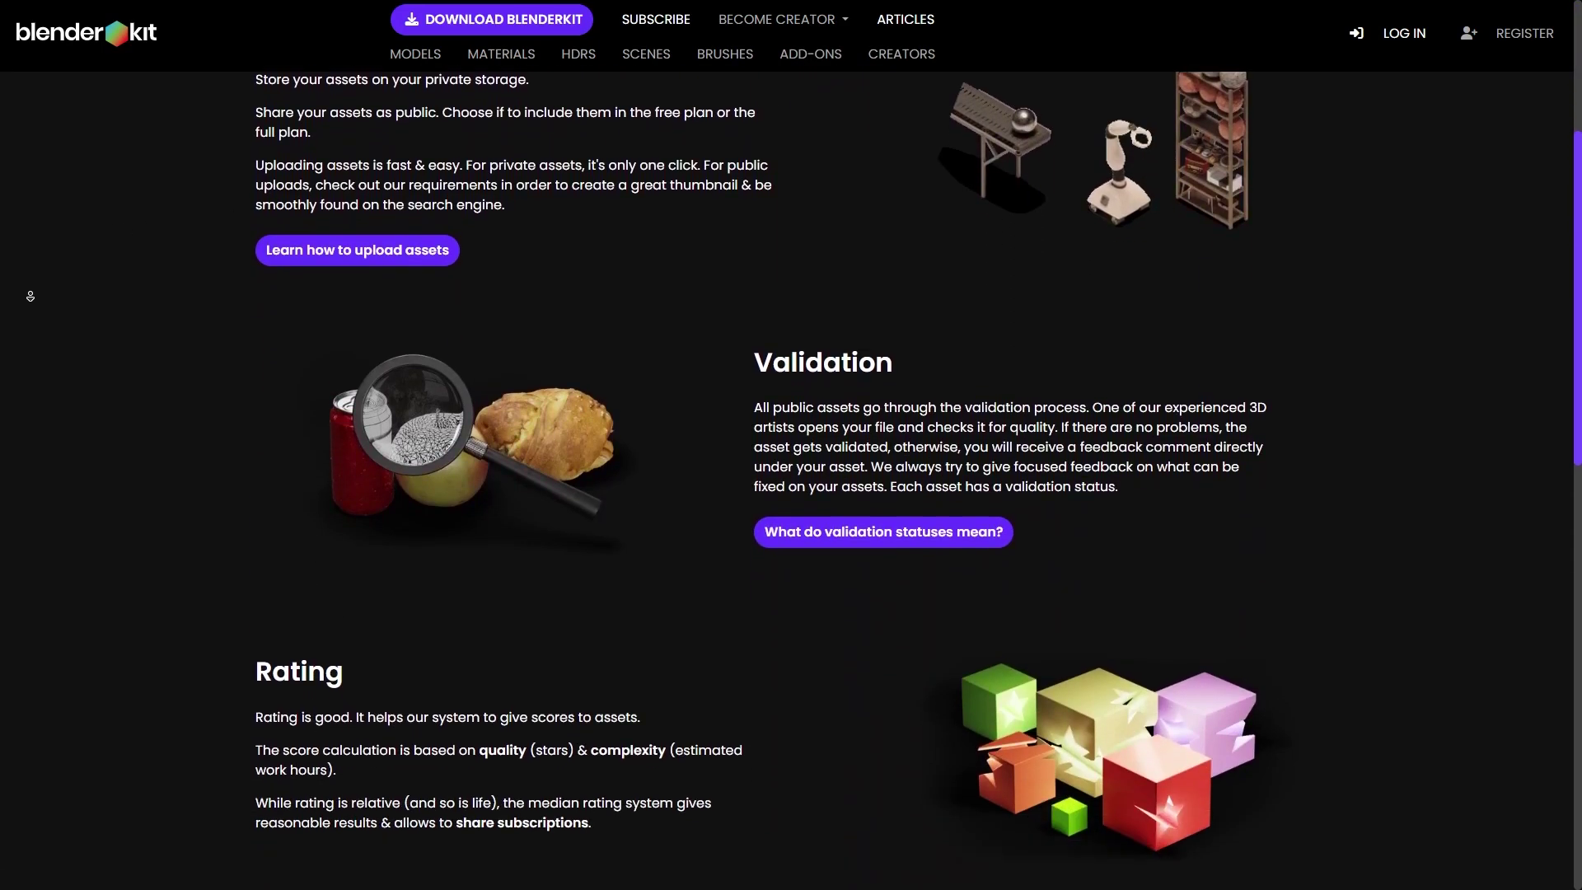
scroll(31, 295, down, 8)
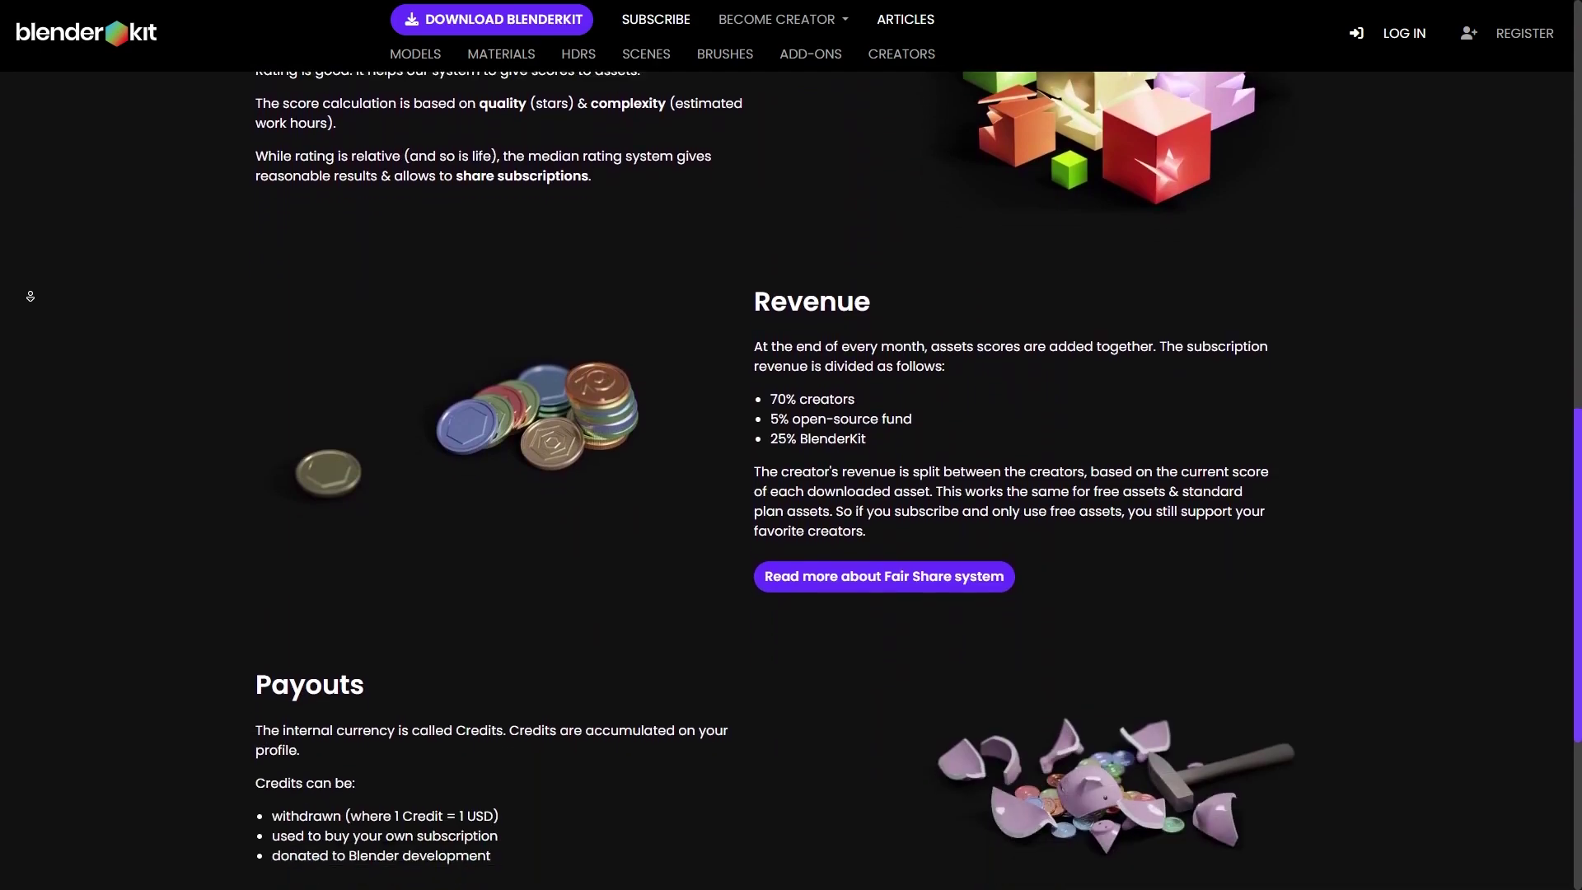
scroll(30, 296, down, 2)
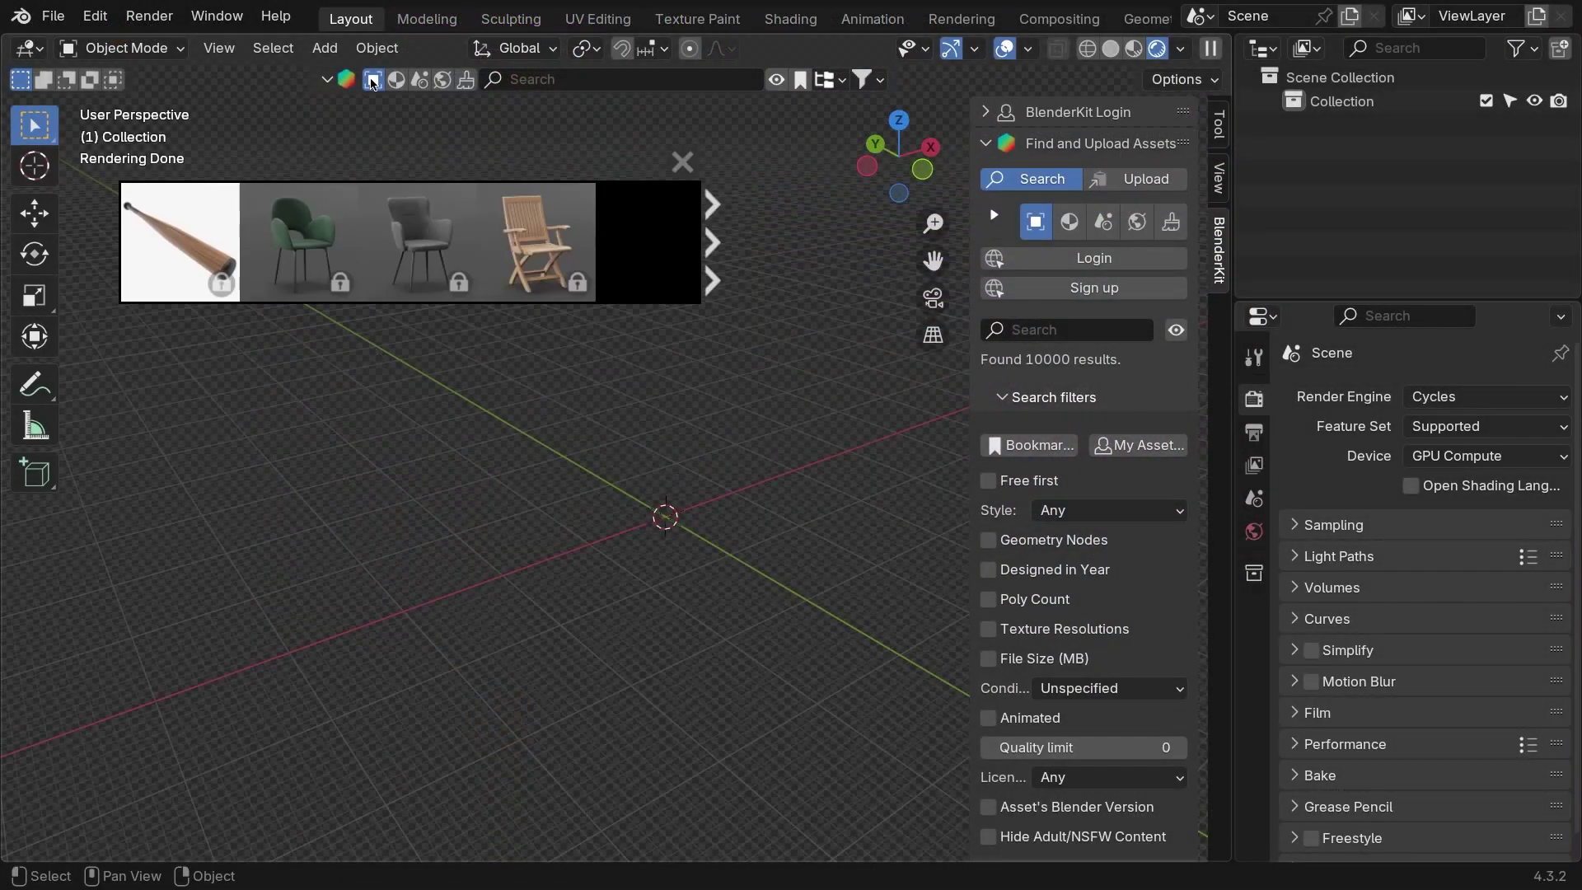
click(397, 79)
Step: Browse the scene, HDRI and brush assets in the BlenderKit asset bar
mouse_move(396, 280)
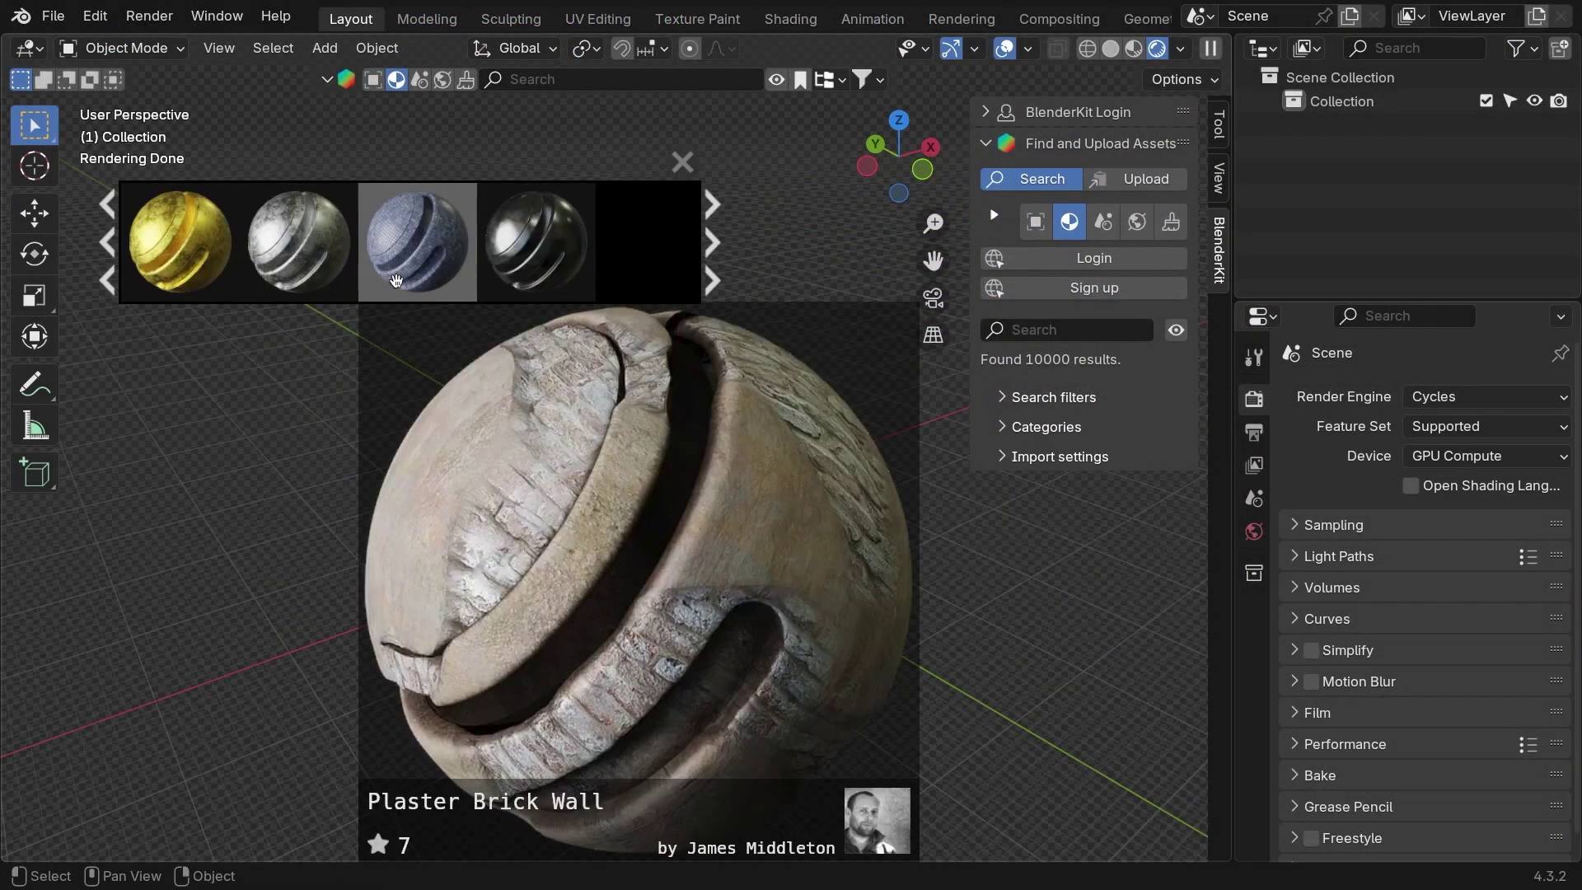
click(419, 79)
mouse_move(375, 241)
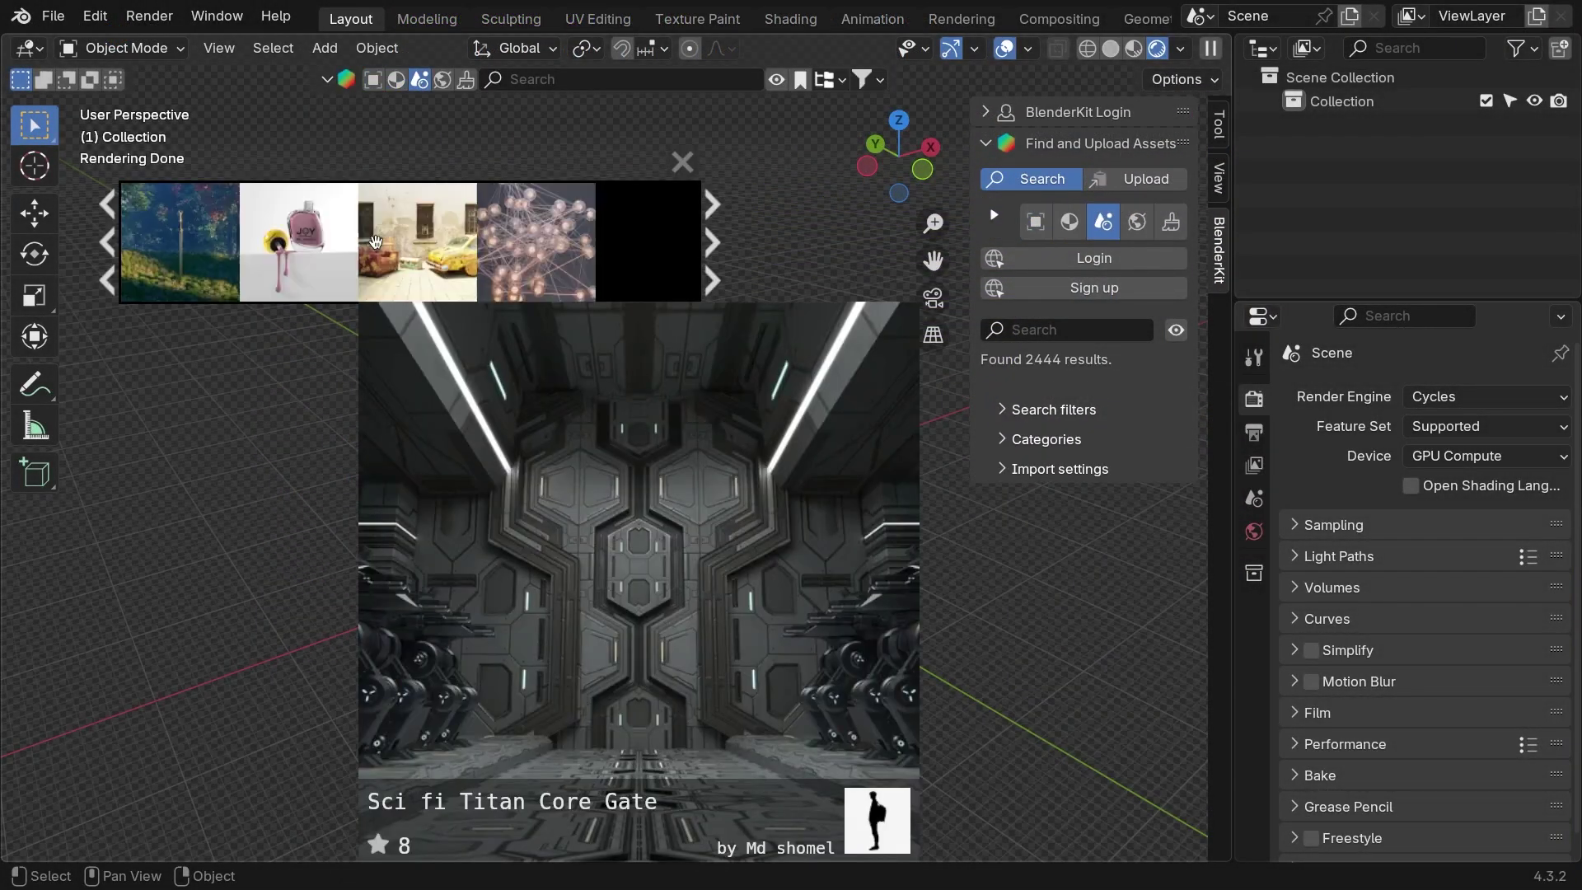
click(442, 80)
mouse_move(518, 239)
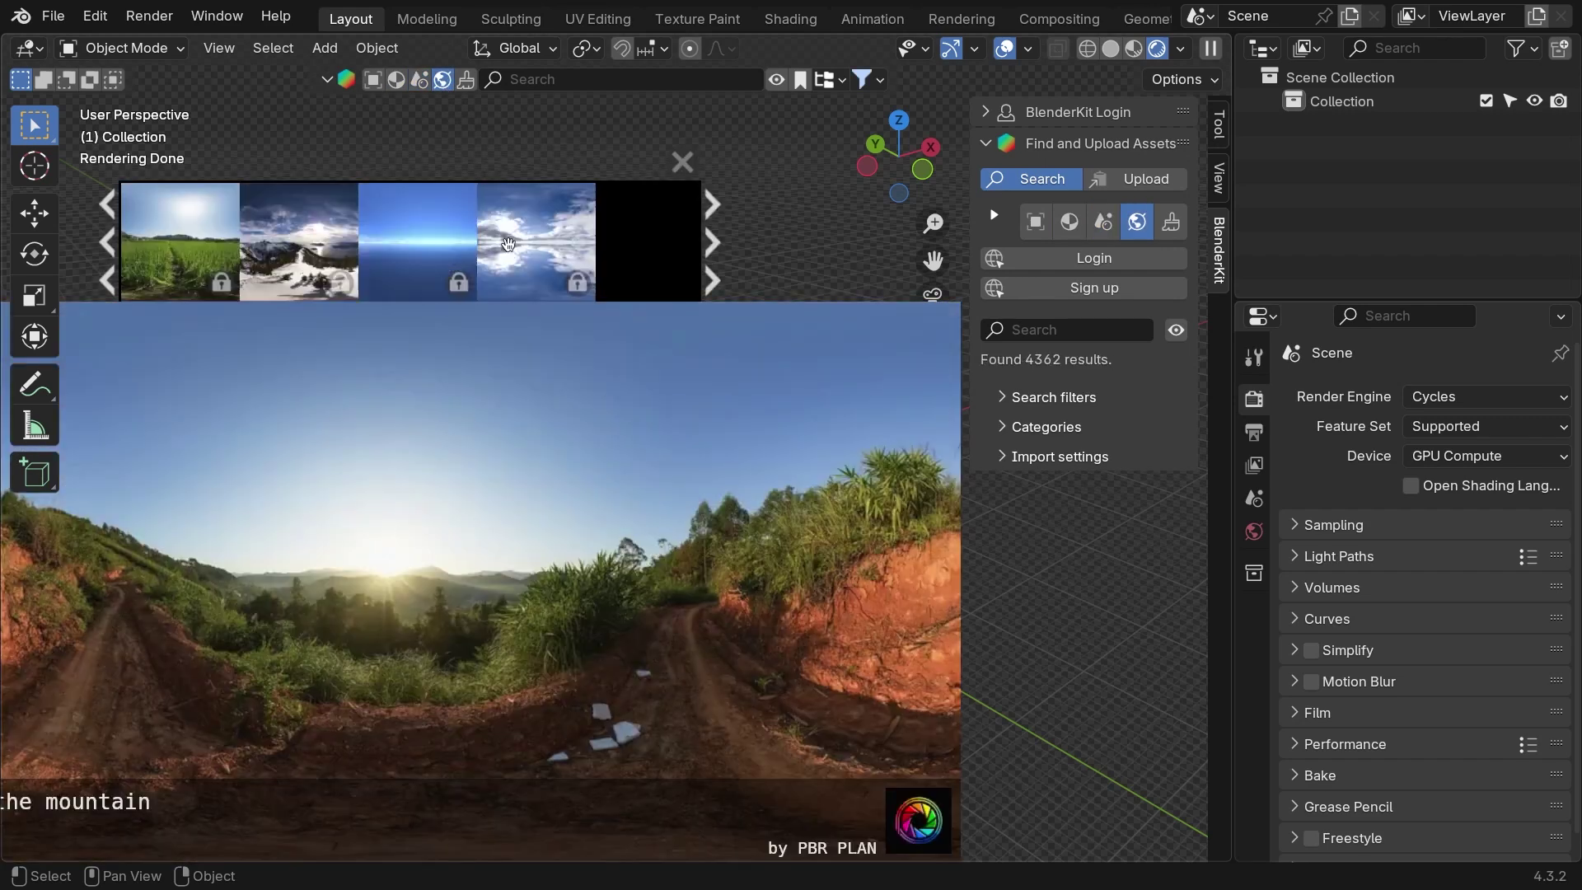
click(466, 80)
mouse_move(478, 250)
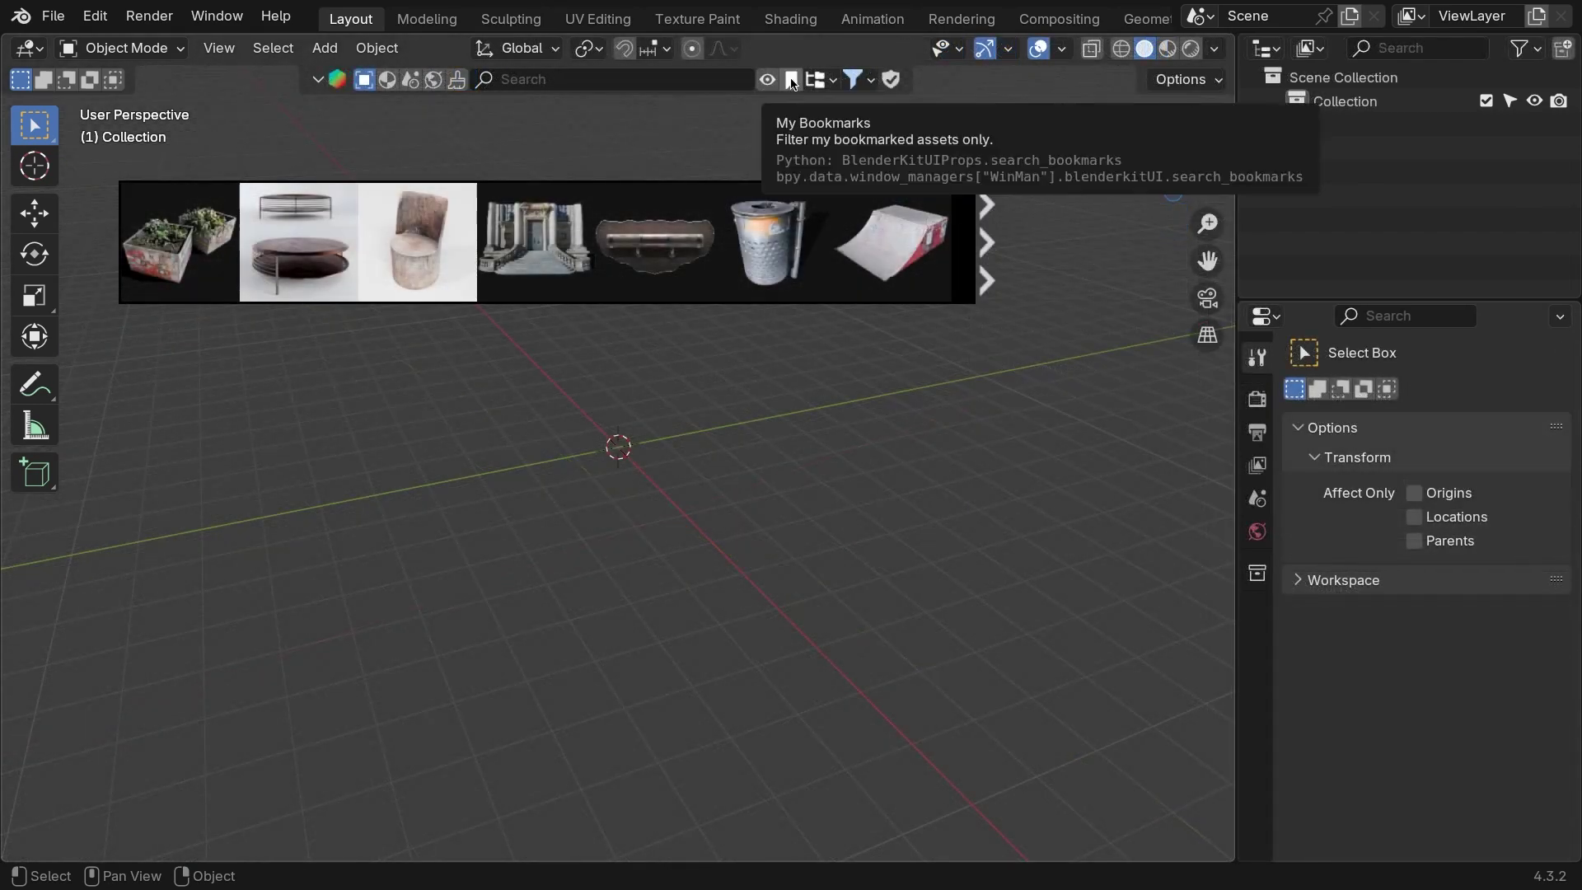
Step: Filter to bookmarked assets, then log BlenderKit in and authorize it in the browser
click(802, 79)
click(1062, 145)
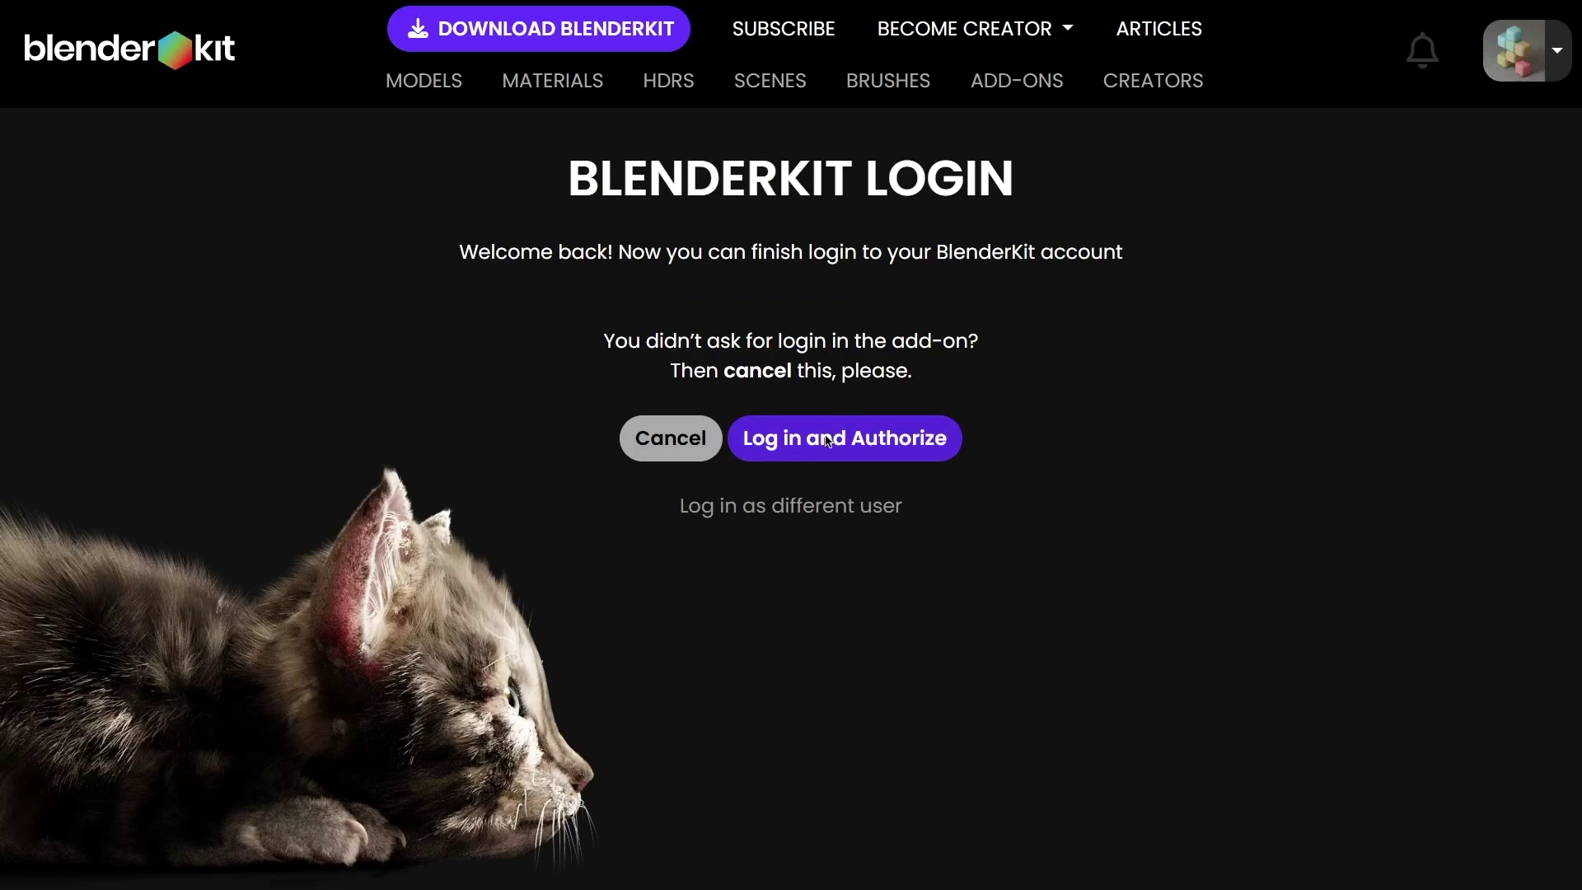
click(828, 442)
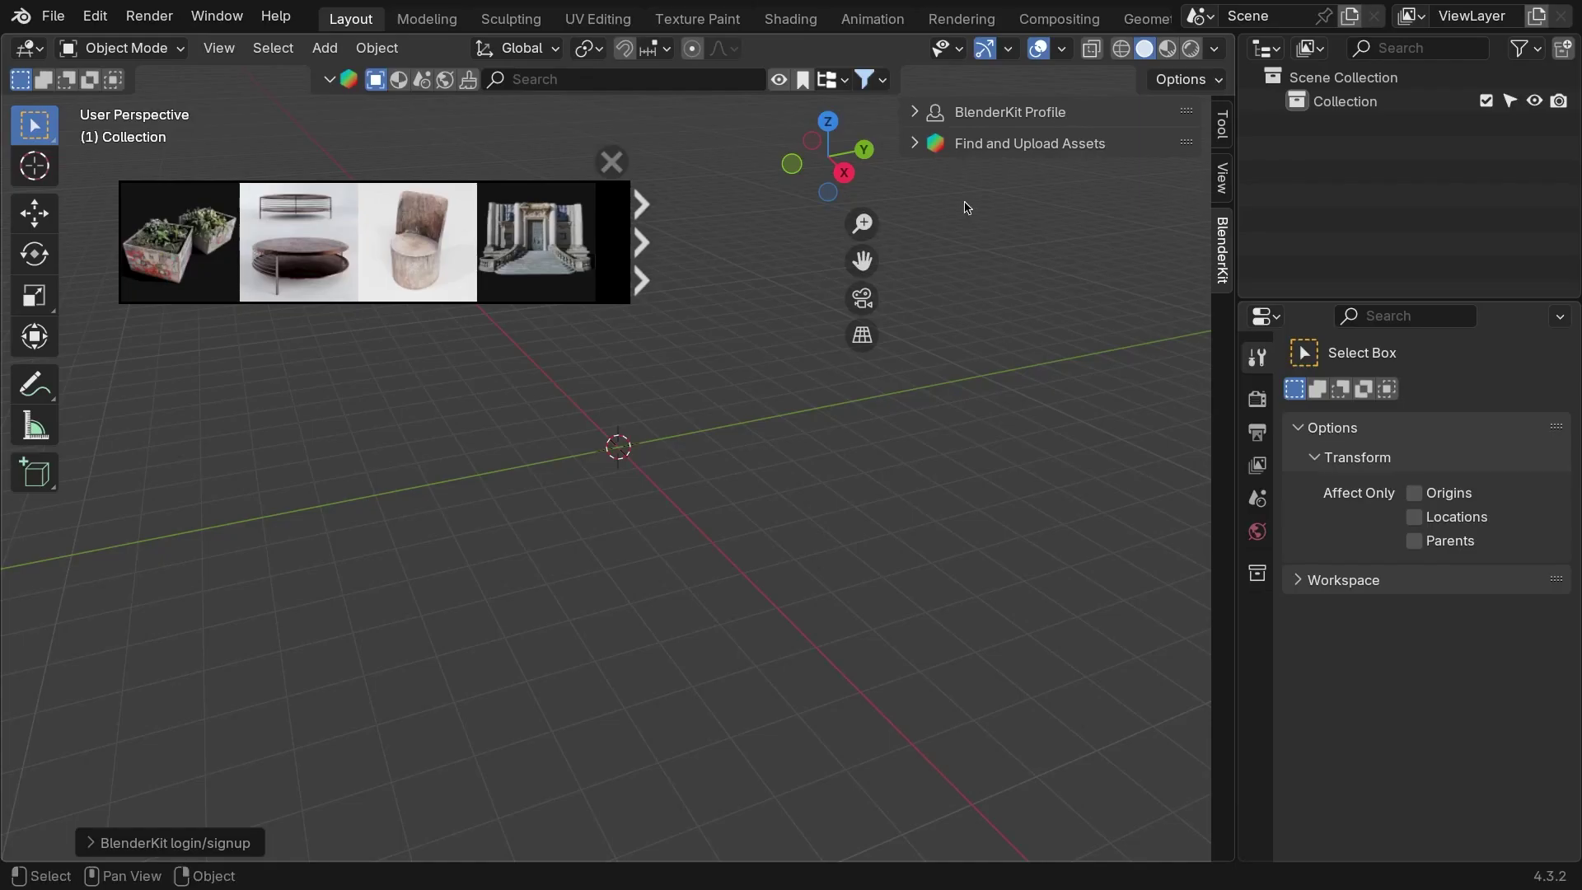
Step: Toggle the bookmarks filter and browse the Humans and Sci-Fi model categories
mouse_move(692, 217)
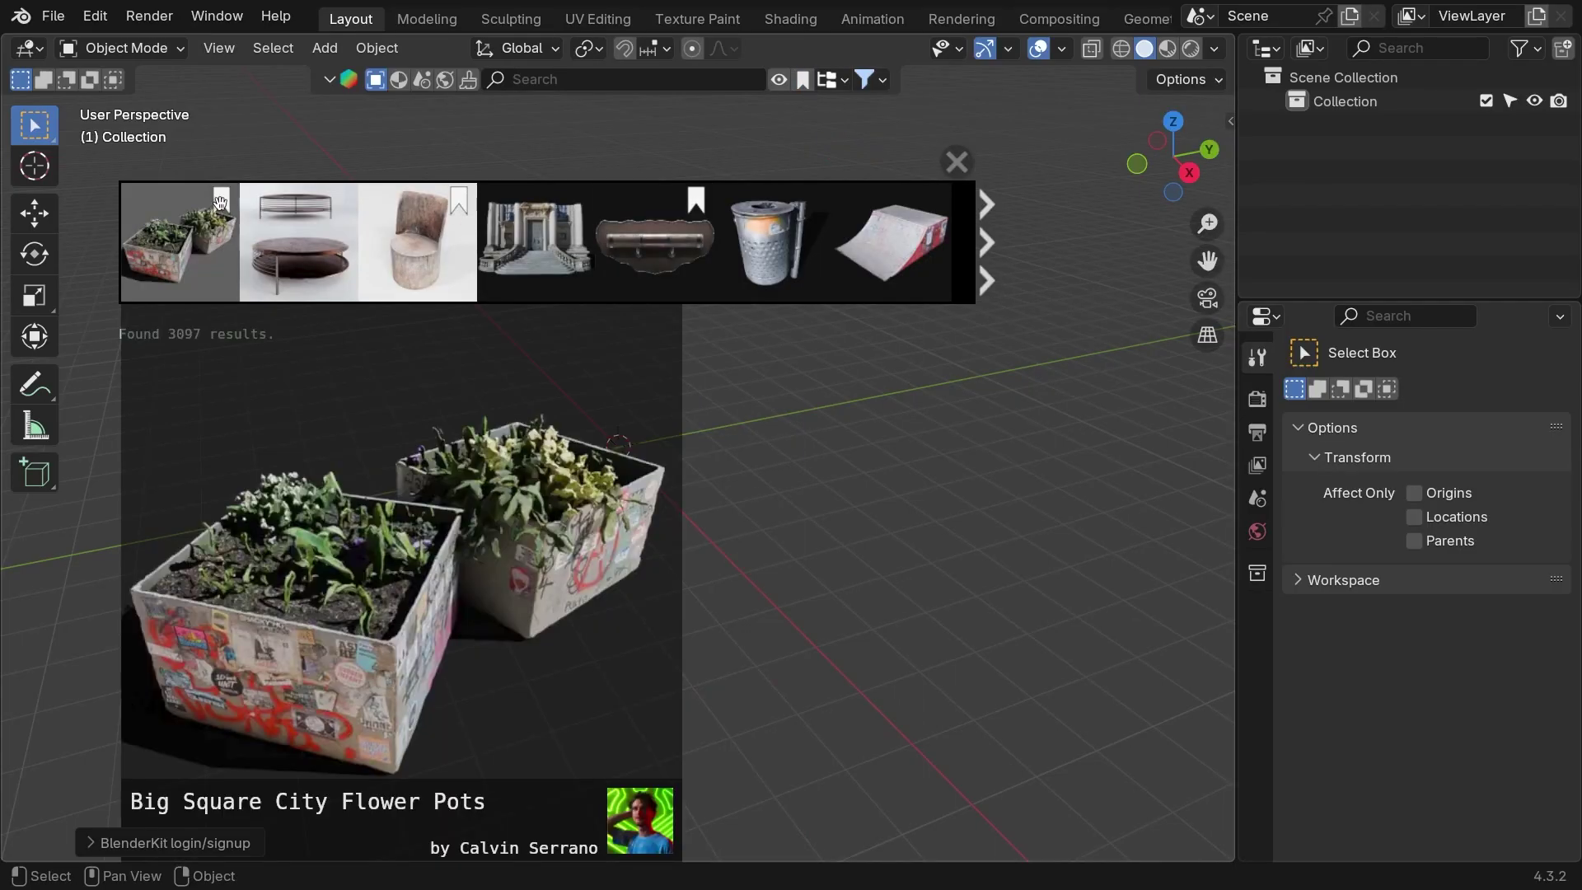
click(828, 79)
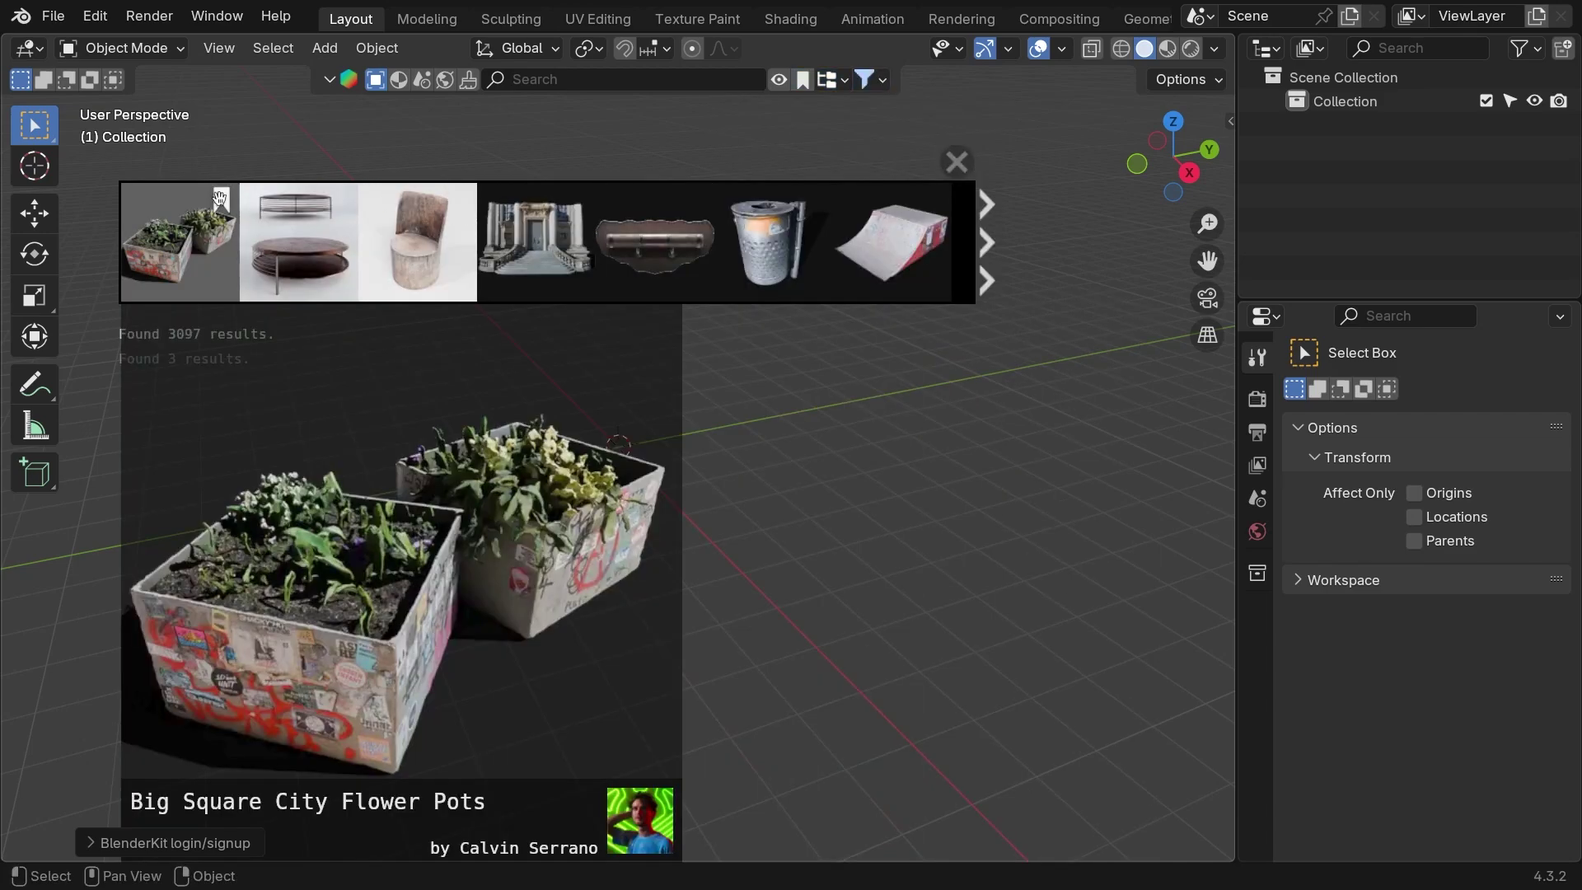
click(803, 79)
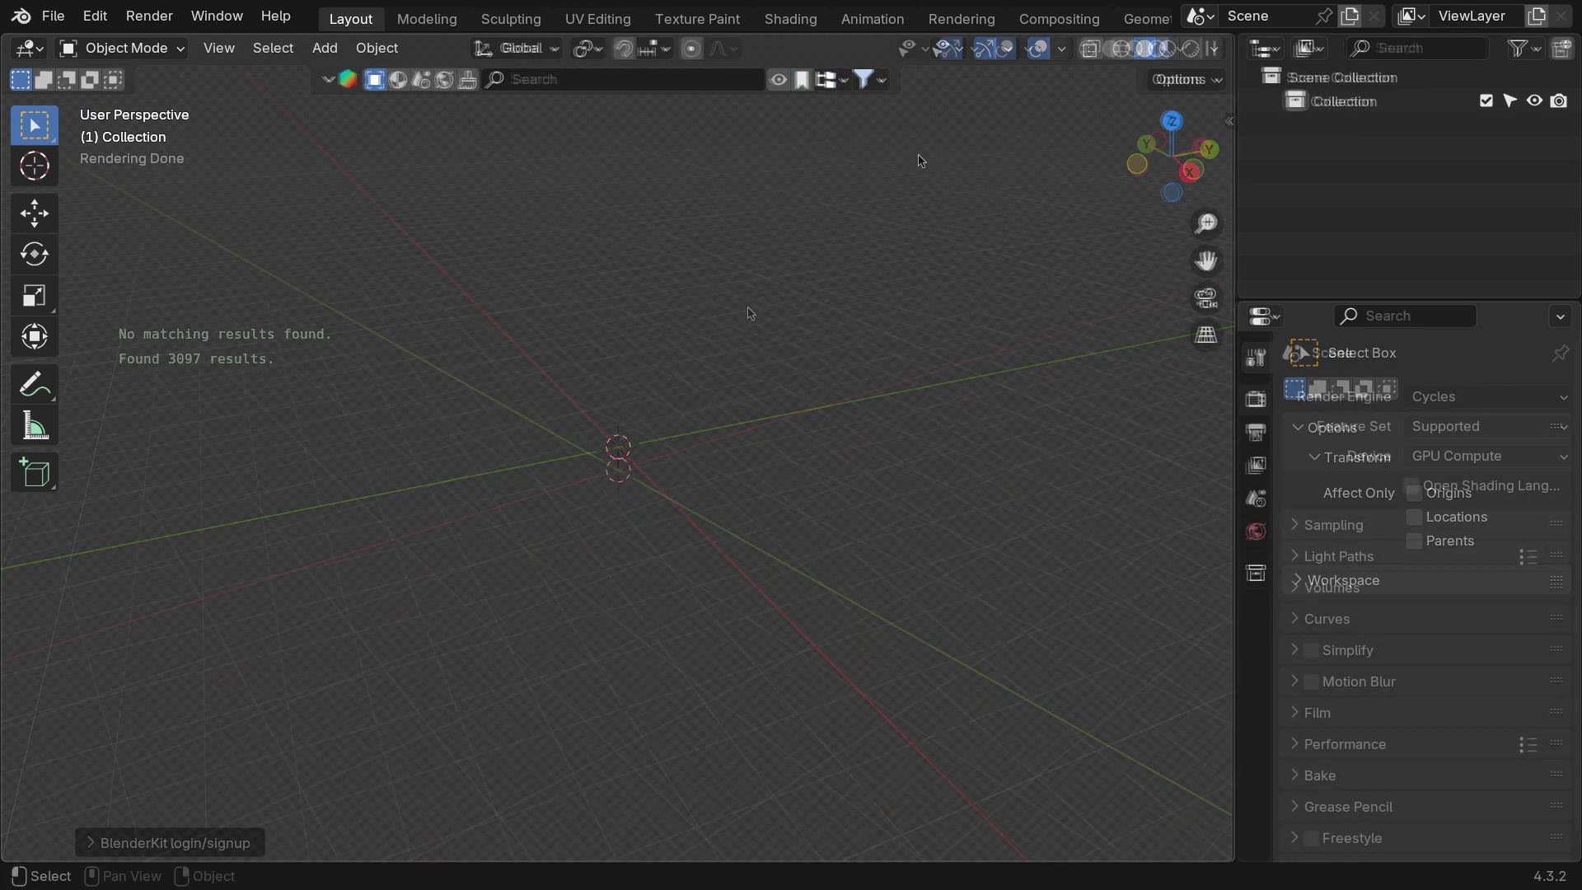
click(824, 79)
click(828, 125)
click(919, 297)
click(919, 292)
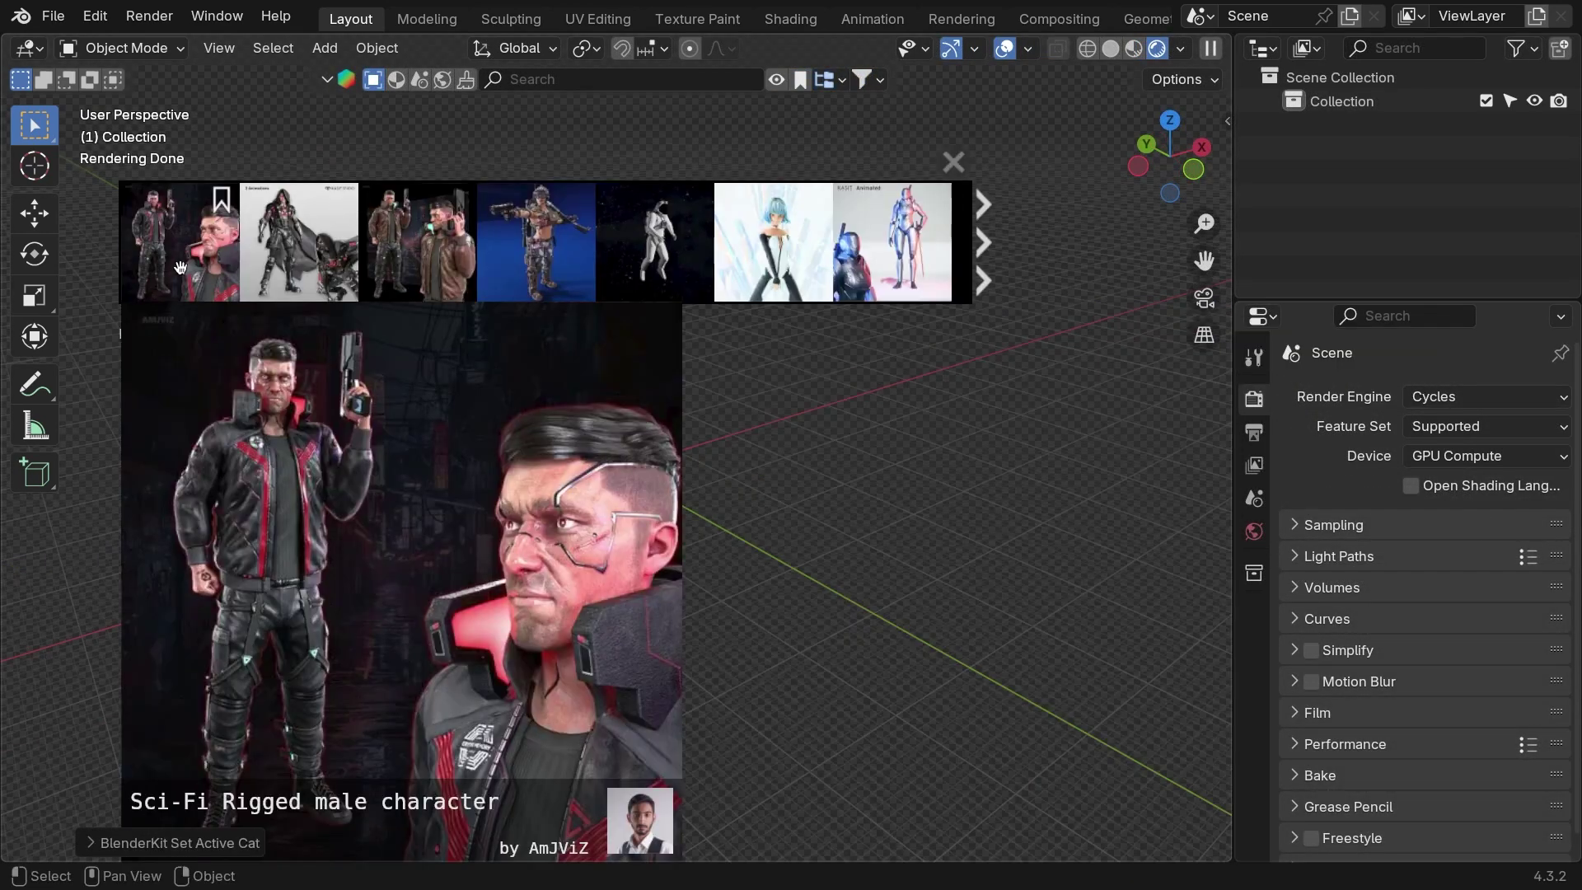
click(829, 126)
Step: Step through Effects, Nature and Architecture categories to reach Transport > Vehicles
click(911, 380)
click(828, 126)
click(853, 156)
click(829, 125)
click(854, 169)
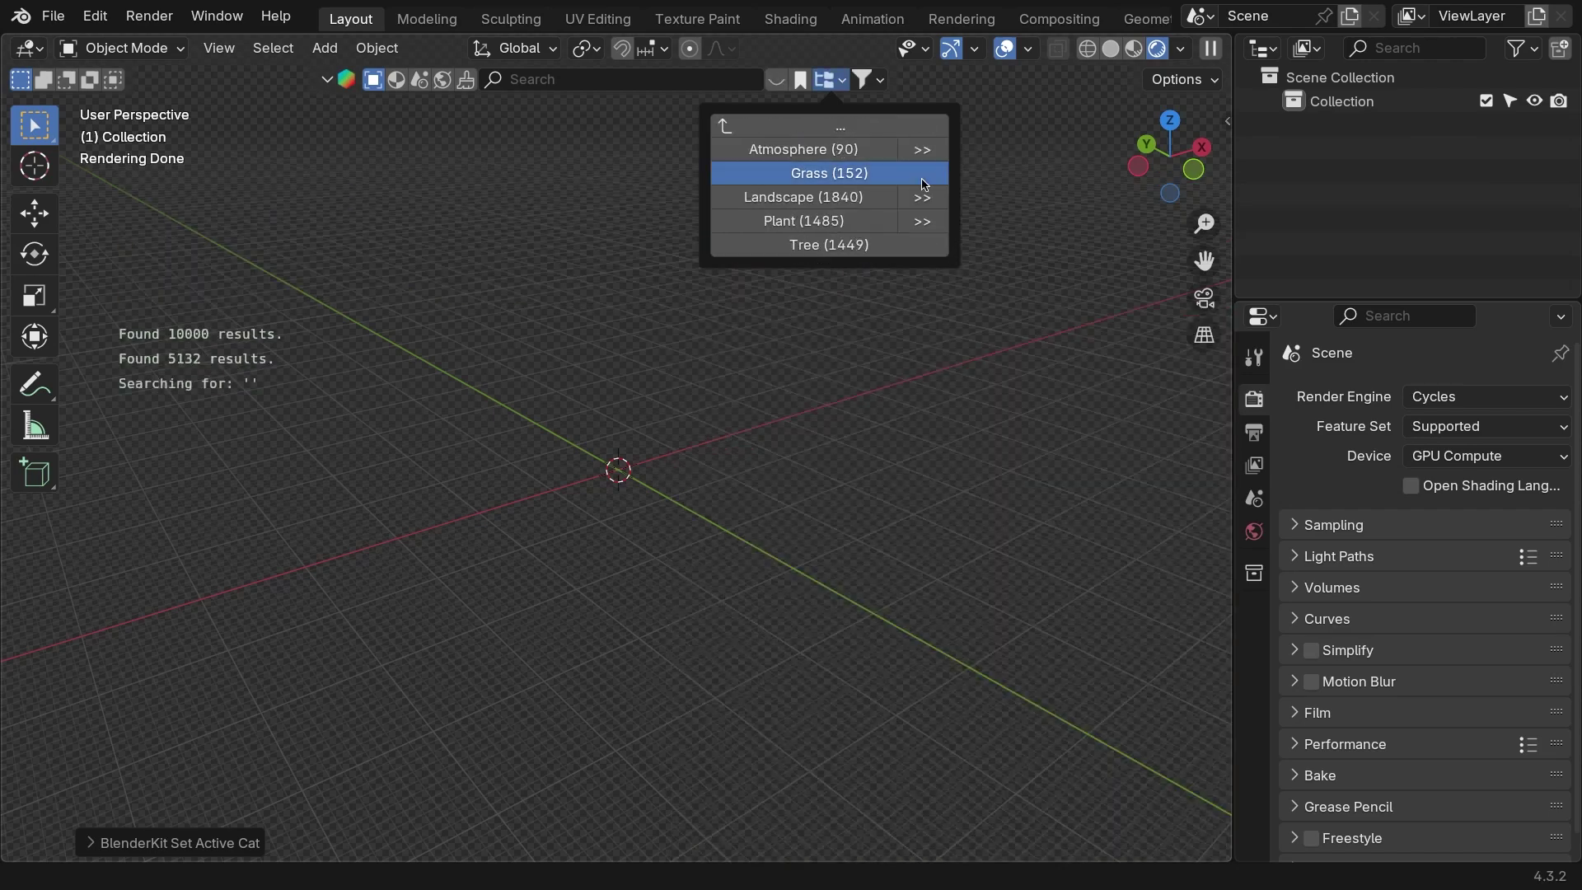
click(829, 126)
click(865, 294)
click(828, 125)
click(901, 158)
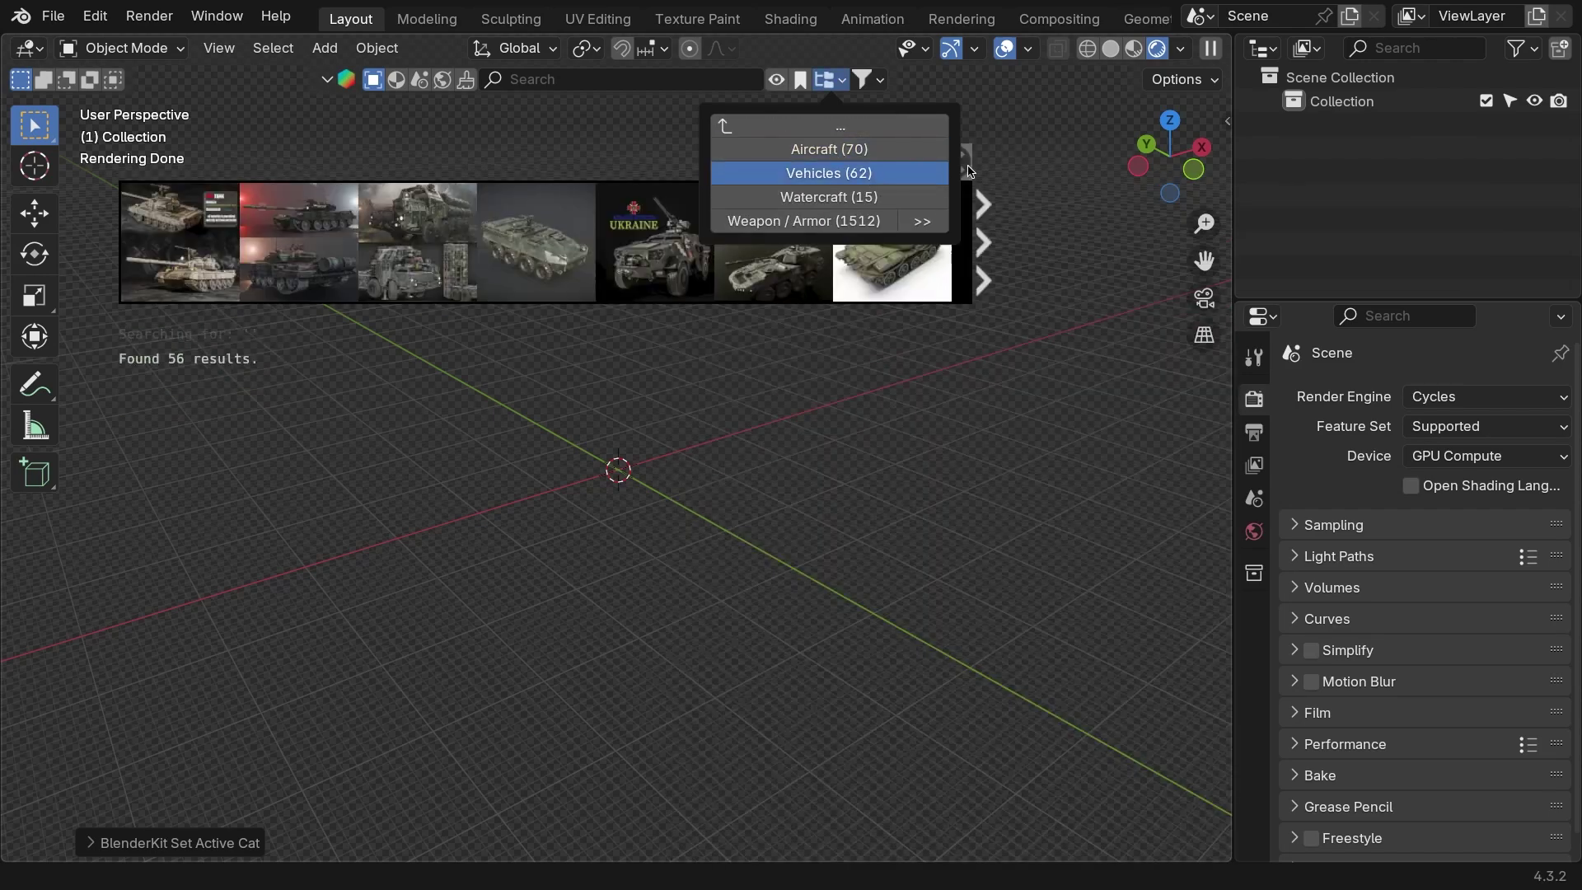
Step: Place the Military Armored Car in the scene and drop in HDRIs at 2048 resolution
drag(177, 243, 619, 470)
click(443, 79)
drag(655, 243, 676, 407)
click(556, 439)
drag(537, 244, 458, 450)
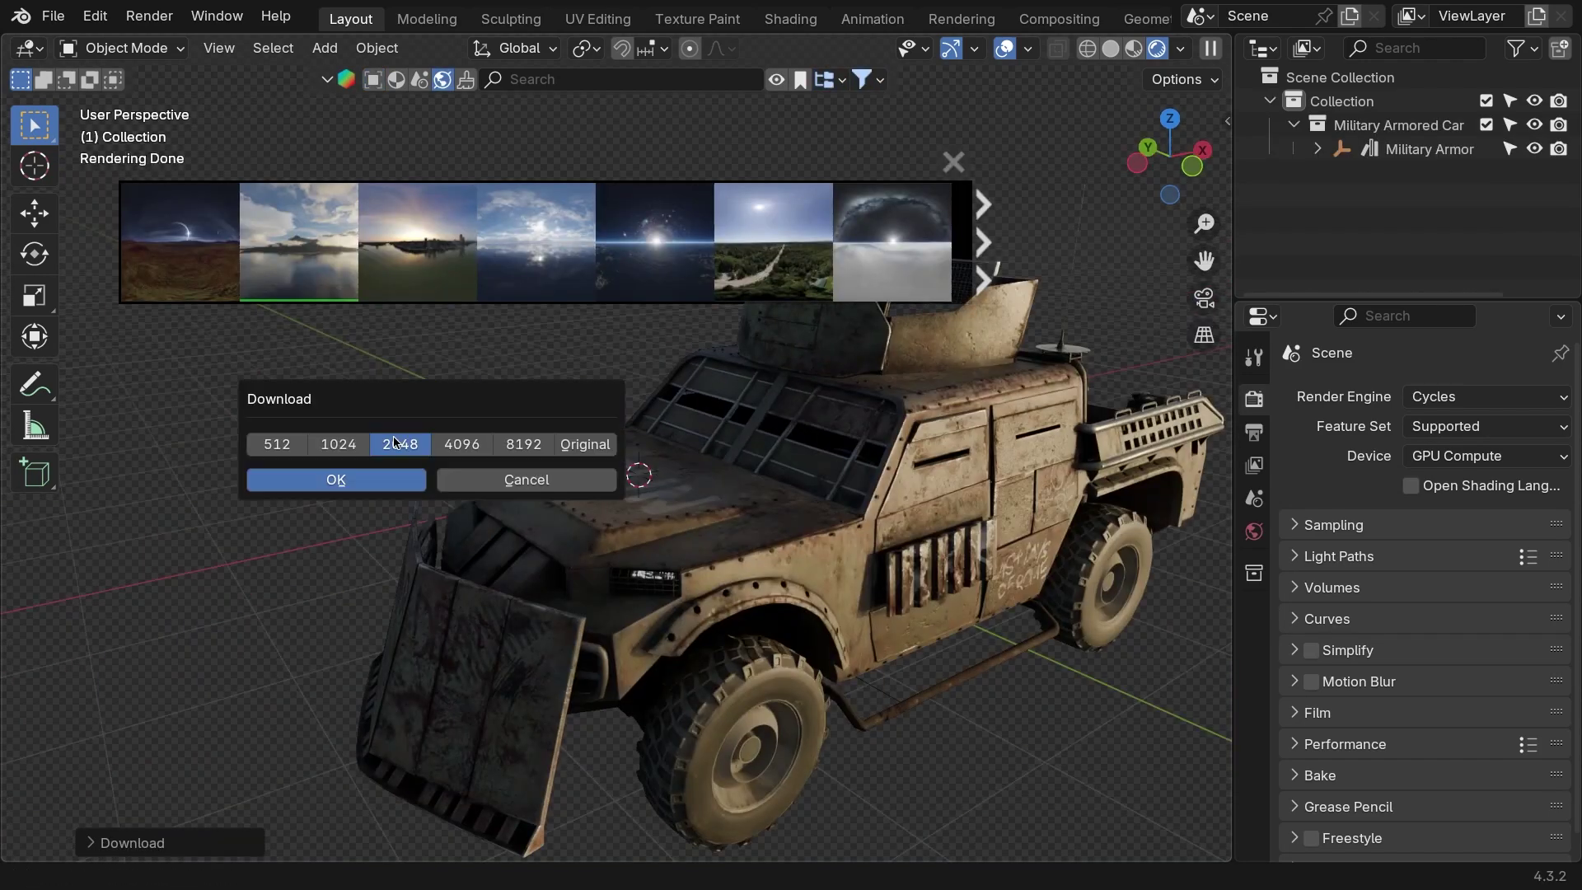
click(342, 463)
drag(774, 243, 1154, 414)
click(1016, 452)
click(420, 79)
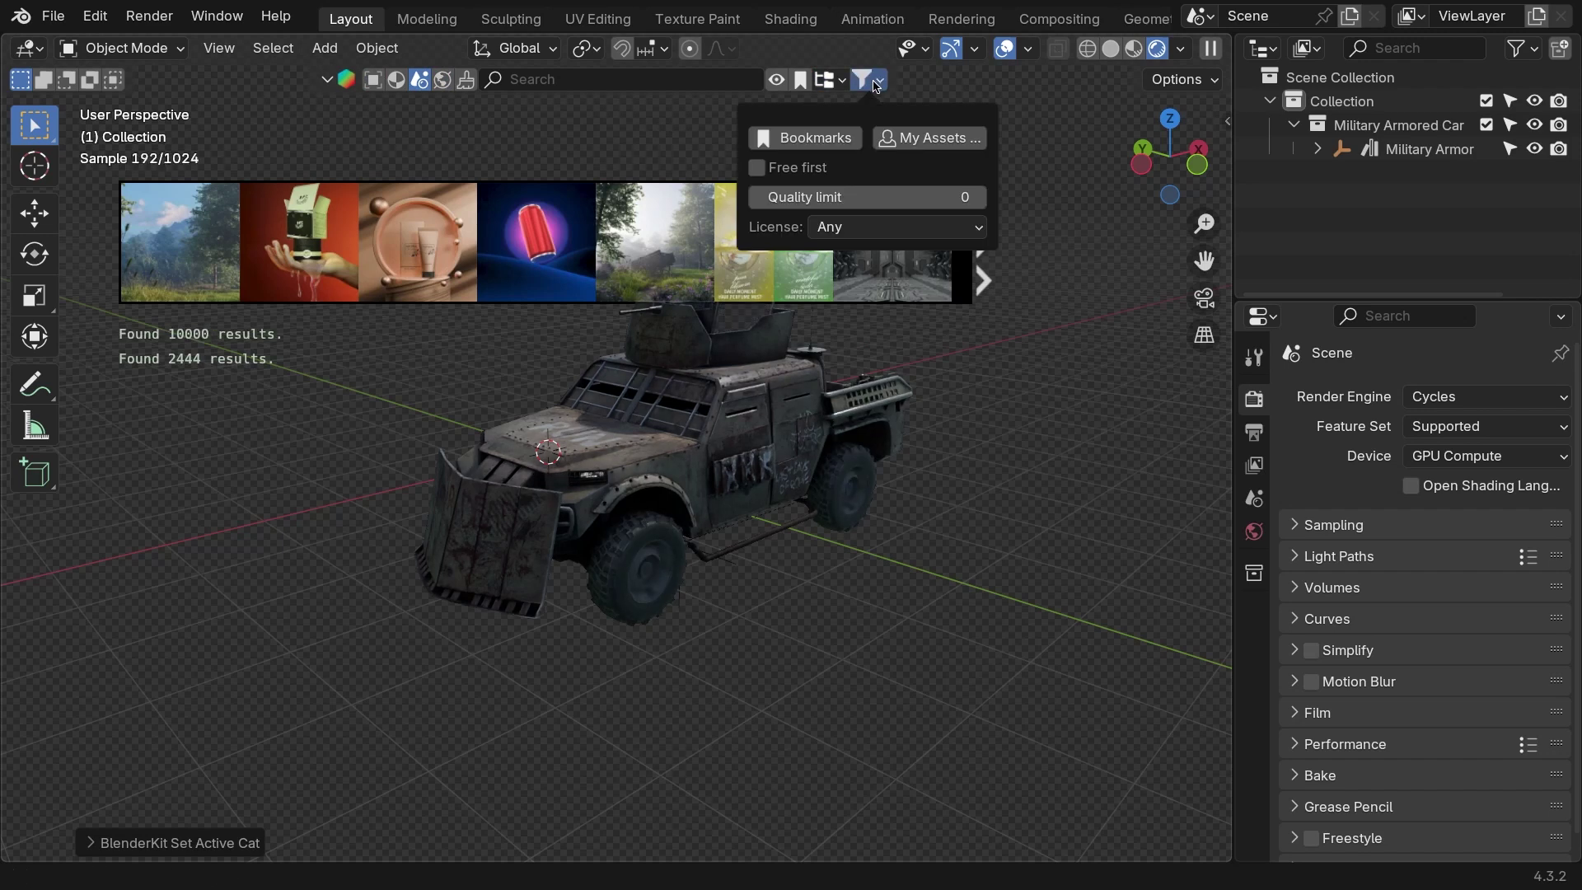
Step: Switch to models and turn off the bookmarks-only filter
click(372, 79)
click(875, 82)
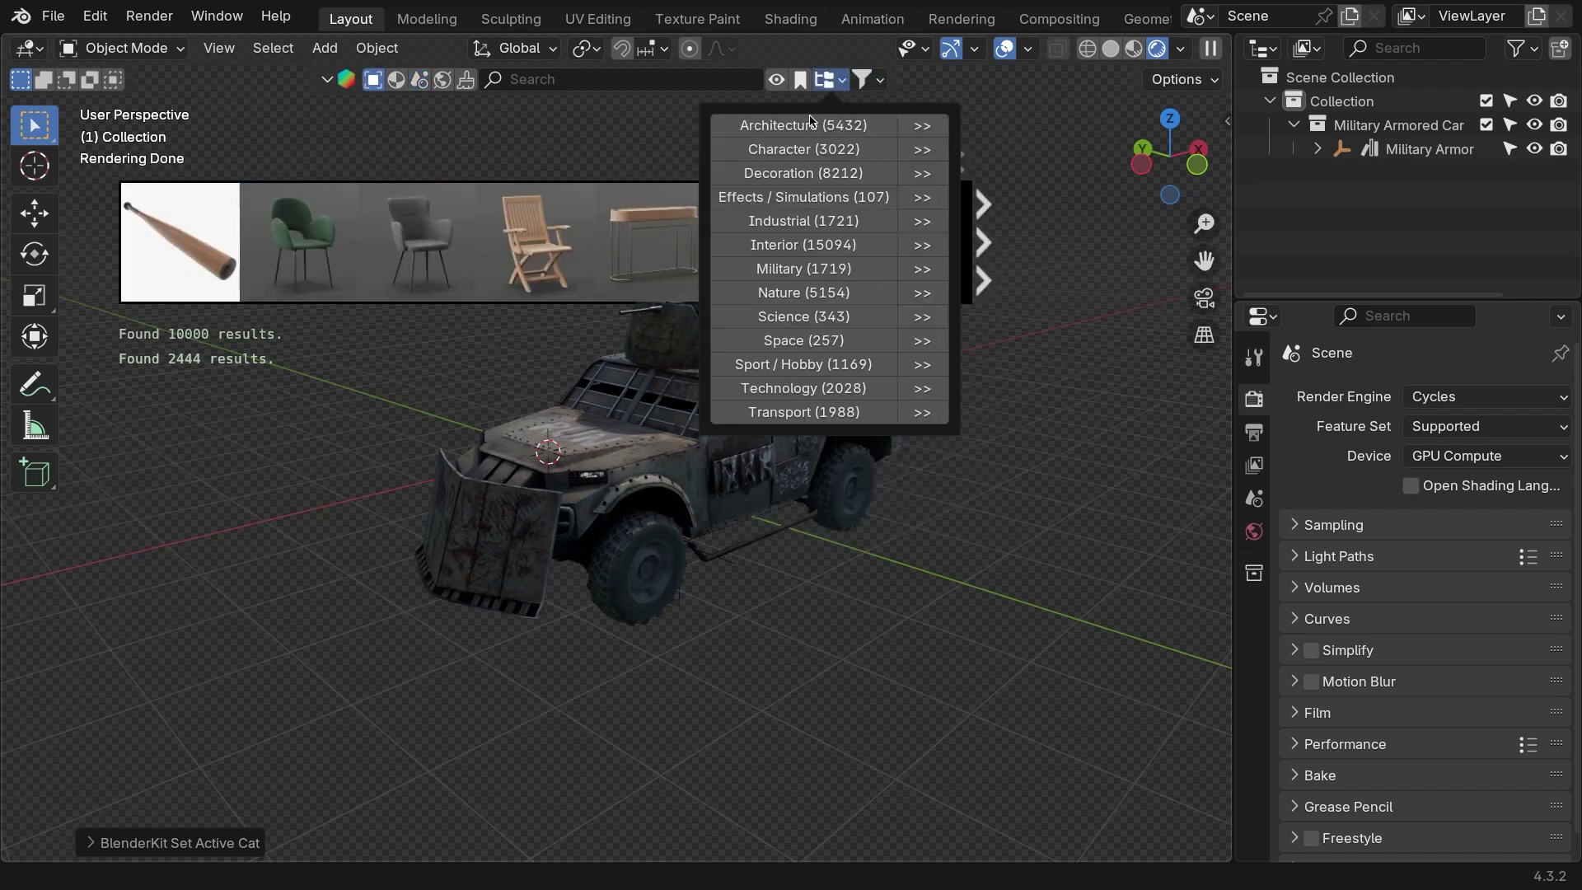
click(834, 141)
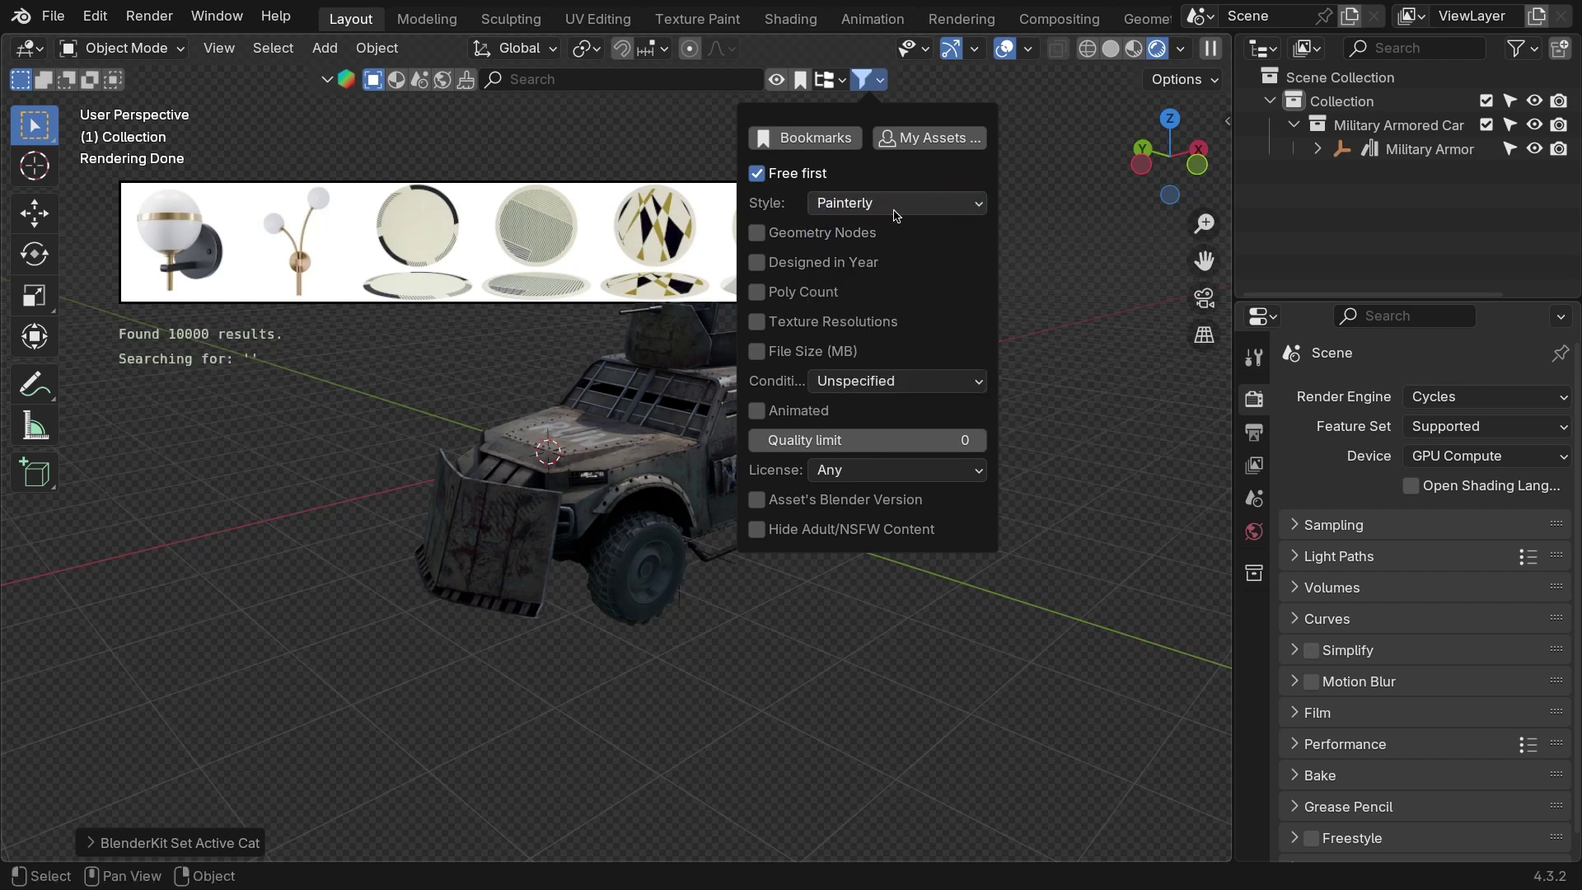
Step: Try the Lowpoly, Anime and 3D Graphics style filters, then reset Style to Any
click(897, 206)
click(857, 283)
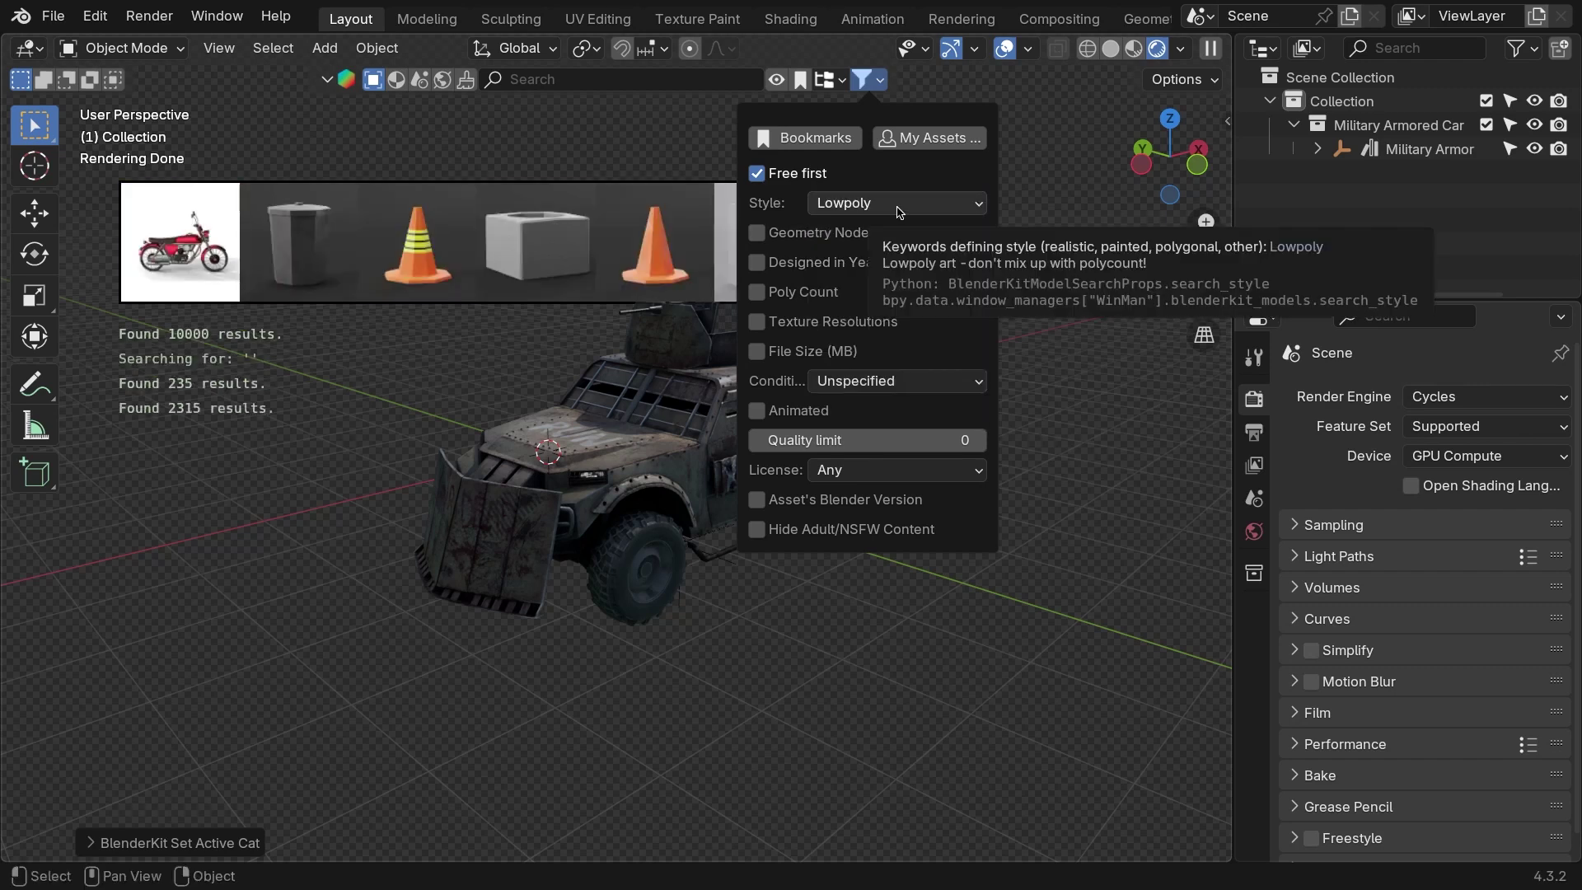
click(899, 211)
click(857, 310)
click(883, 205)
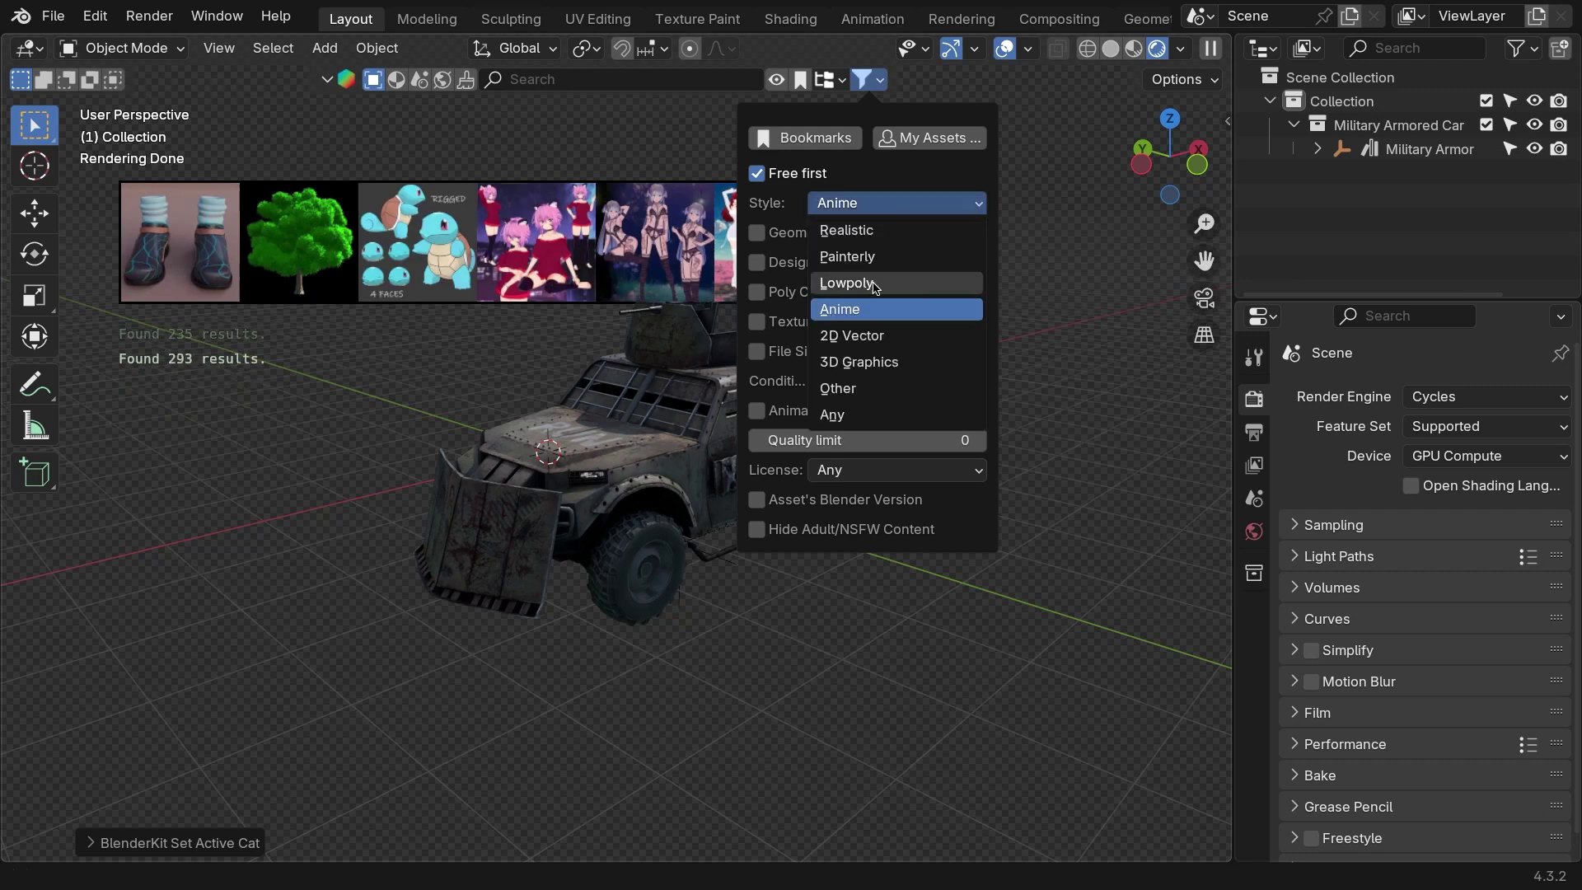
click(896, 209)
click(859, 362)
click(899, 206)
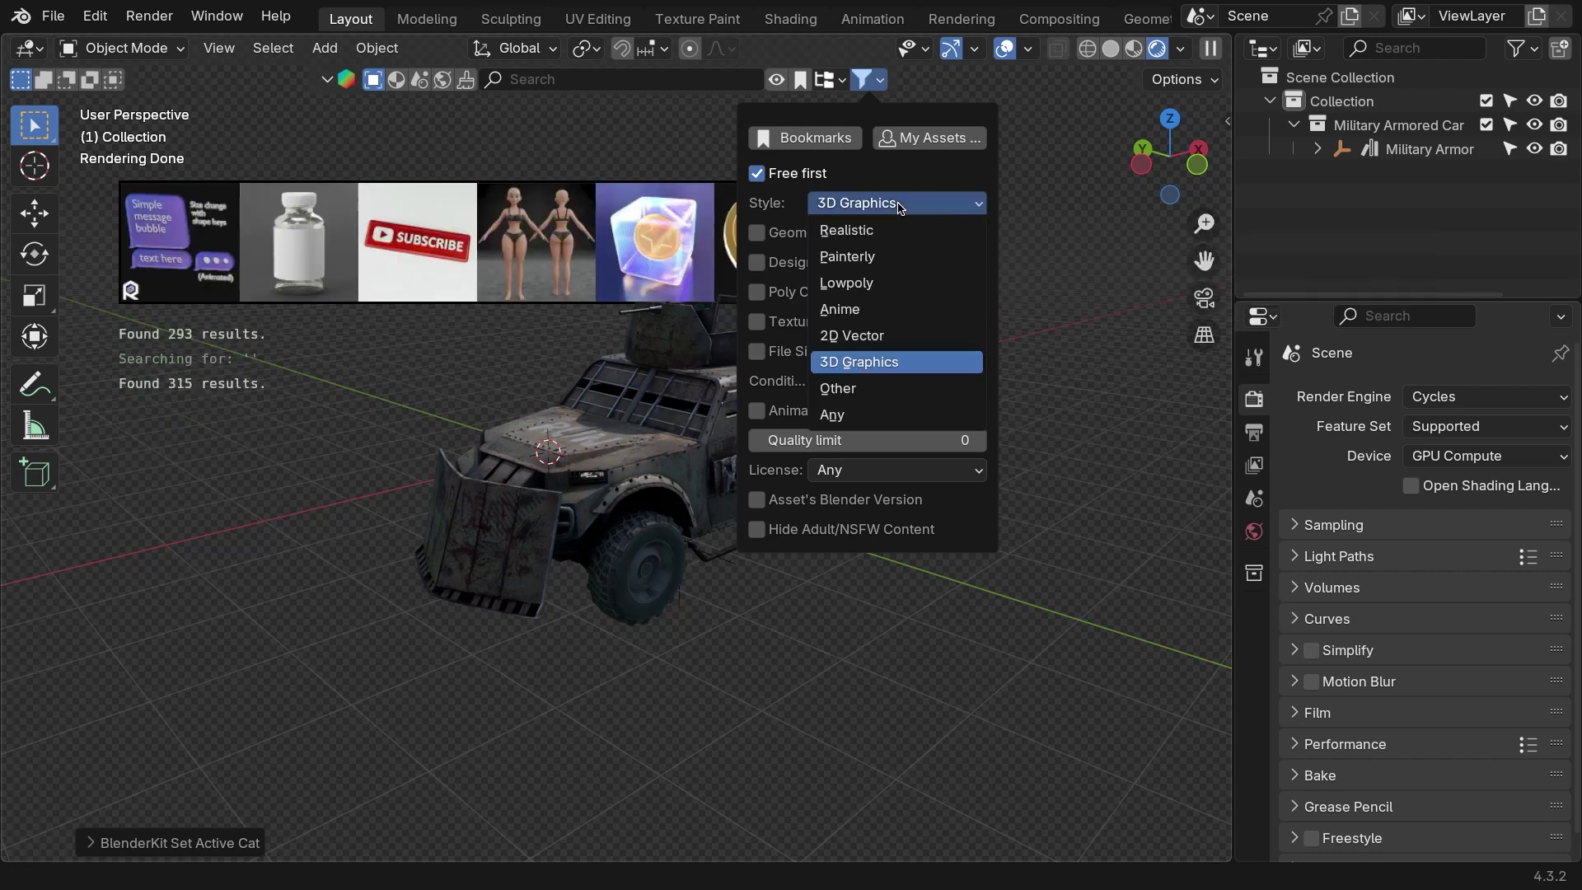
click(903, 203)
click(857, 415)
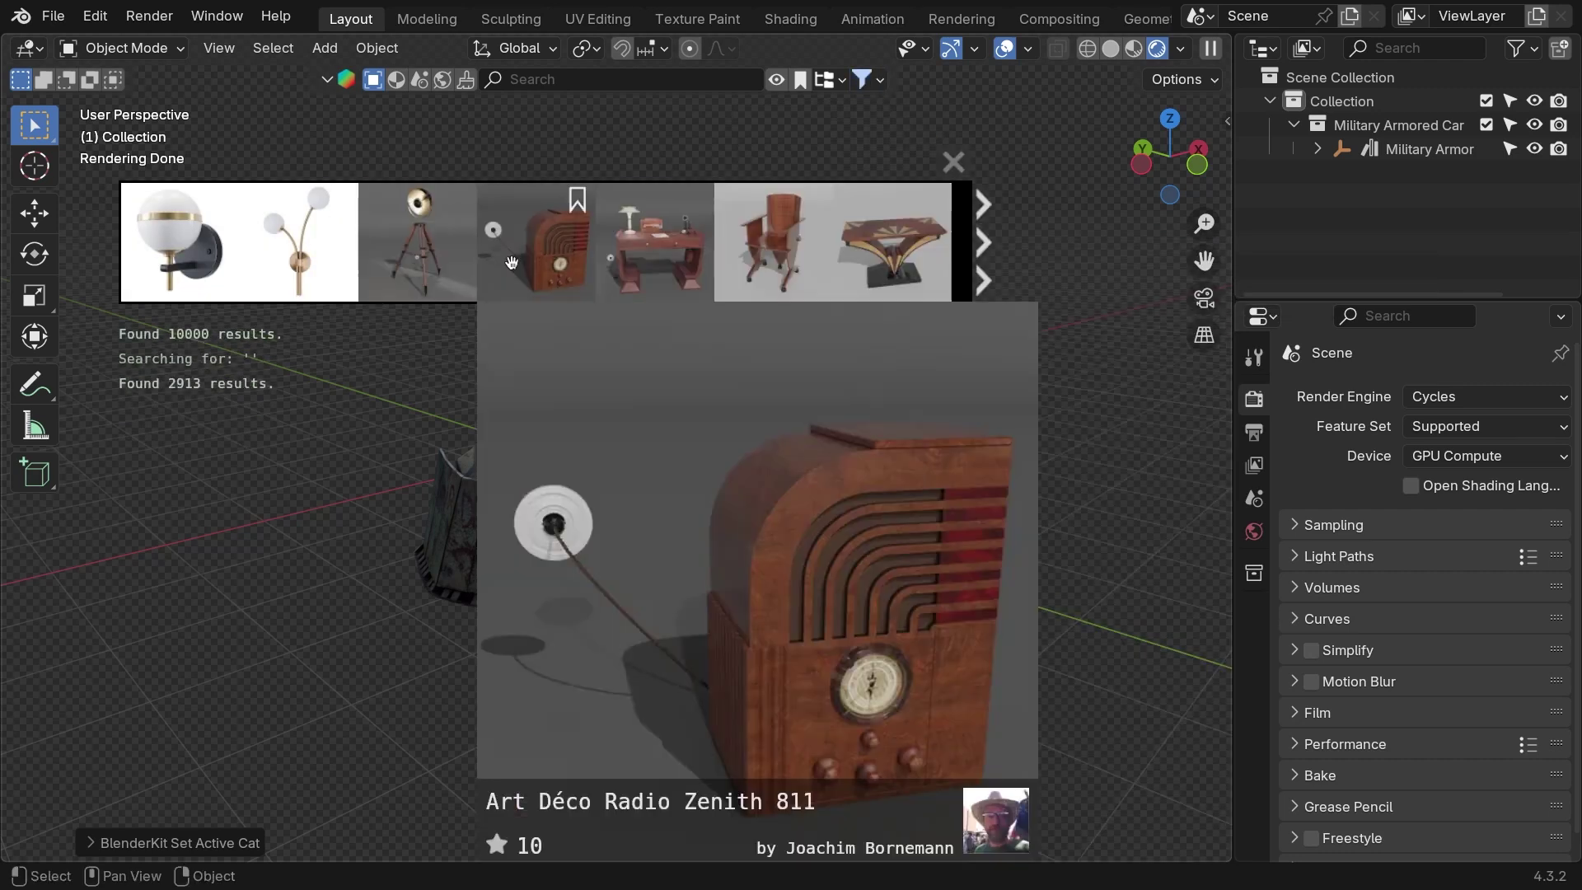
Step: Try the Geometry Nodes, Designed in Year and Poly Count filters, then turn them off
click(863, 79)
click(845, 232)
click(824, 232)
click(823, 262)
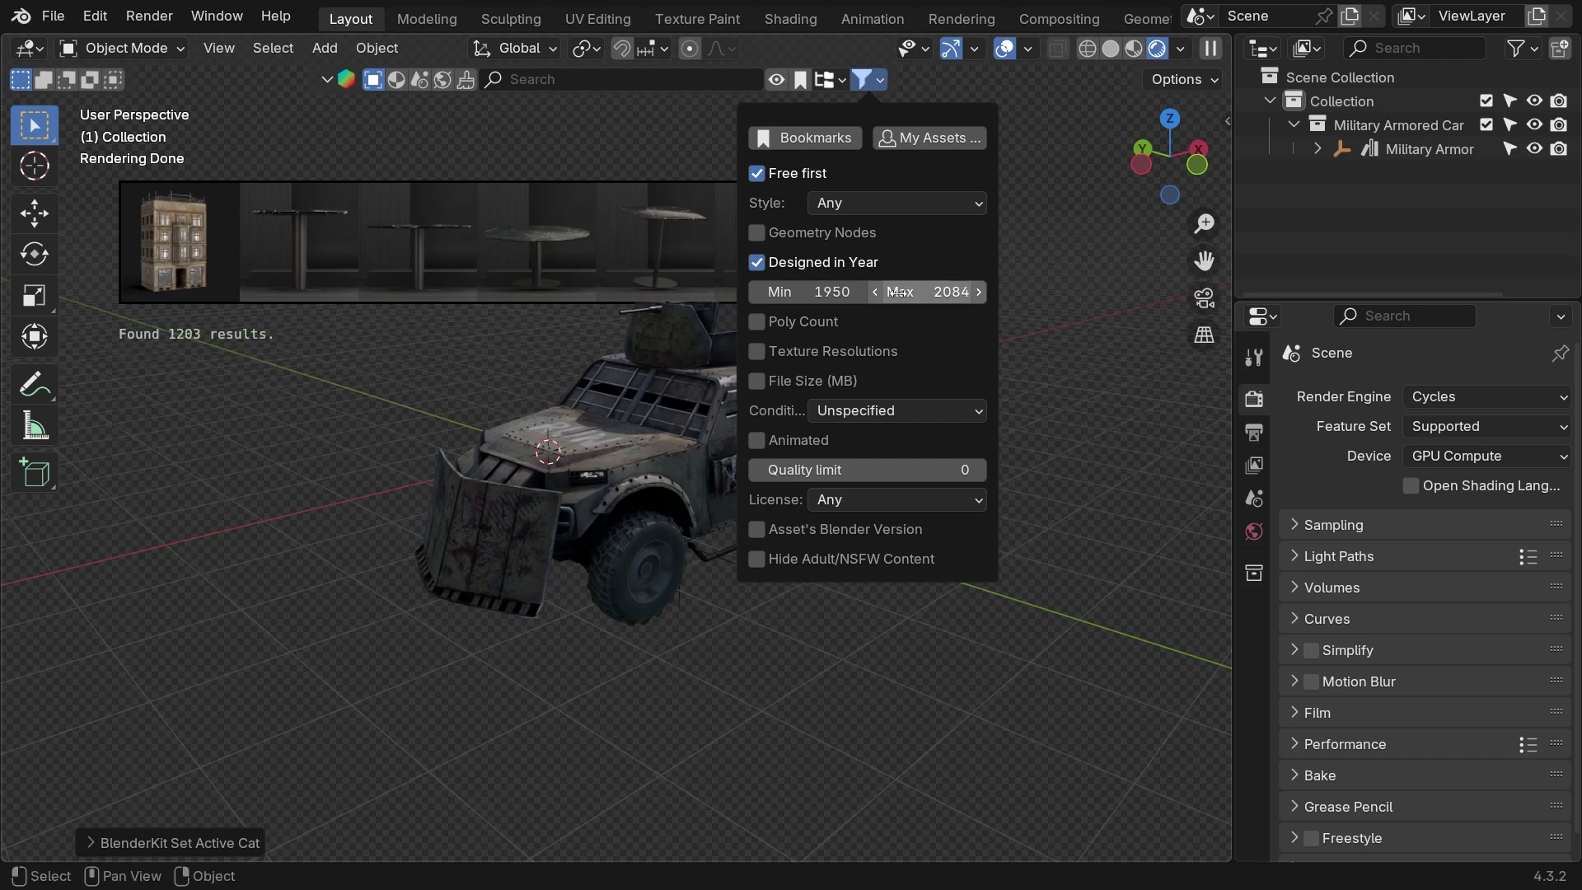
drag(833, 292, 847, 257)
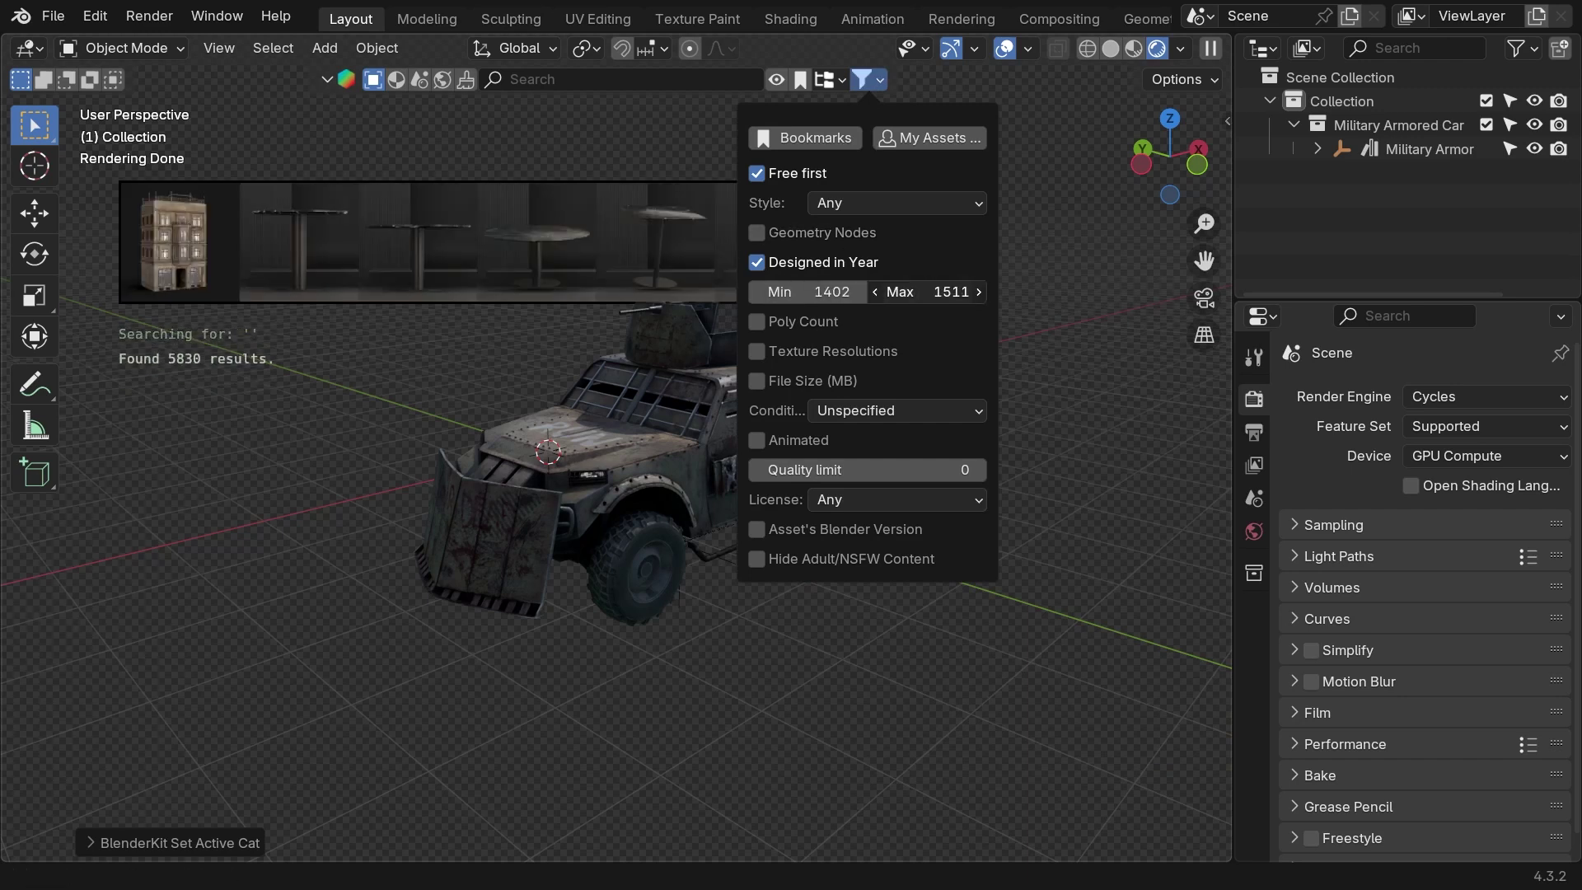
click(816, 262)
click(803, 292)
click(934, 321)
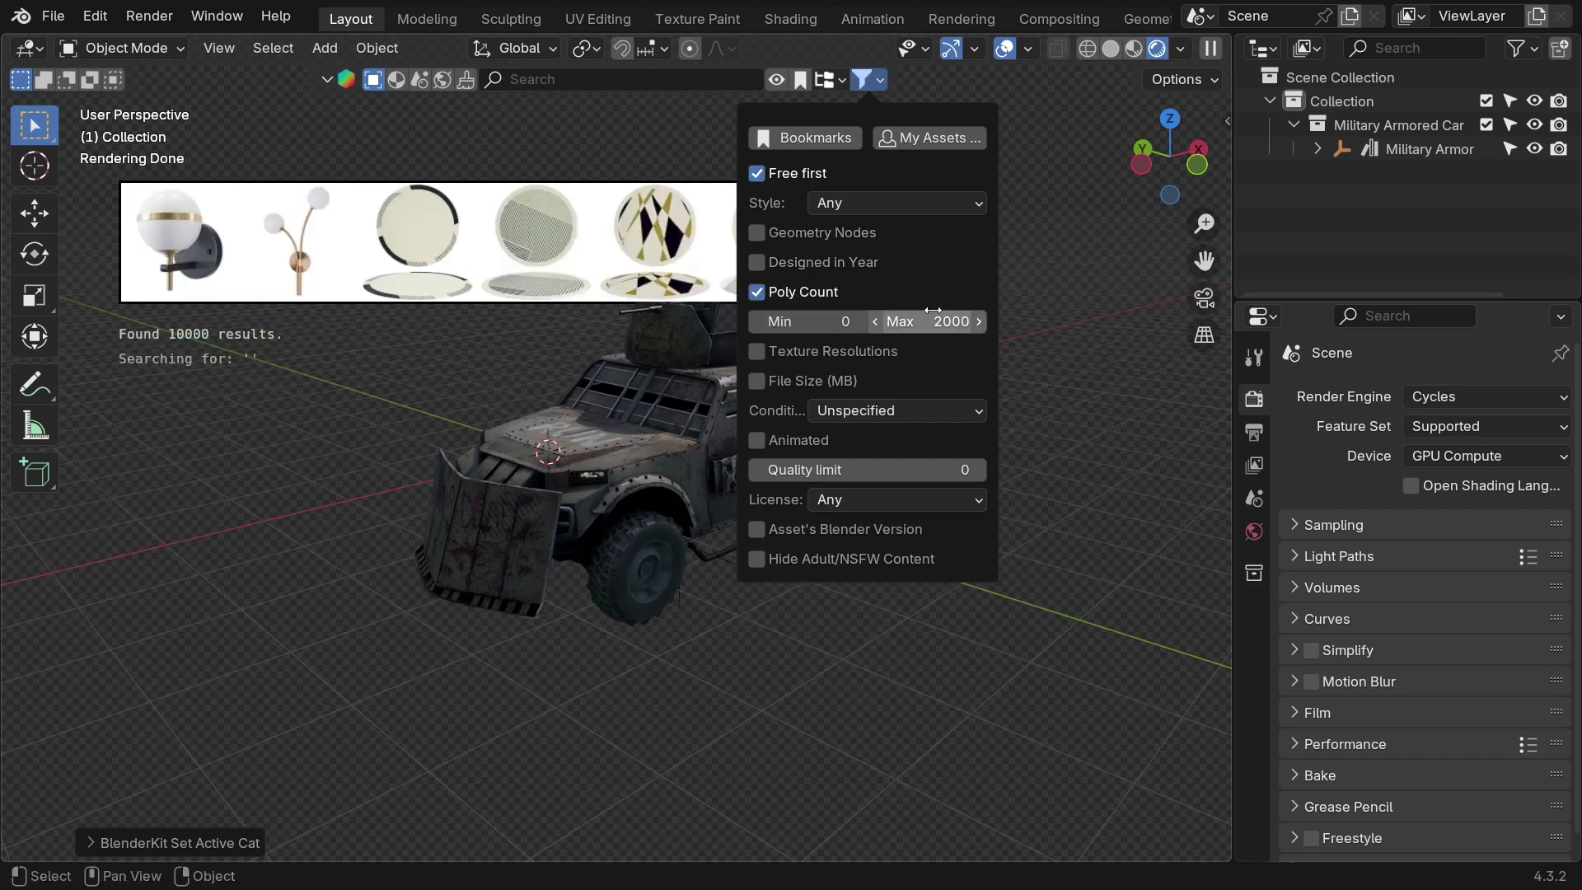
click(757, 292)
Step: Try the Texture Resolution and File Size filters, then turn them off
click(862, 79)
click(824, 321)
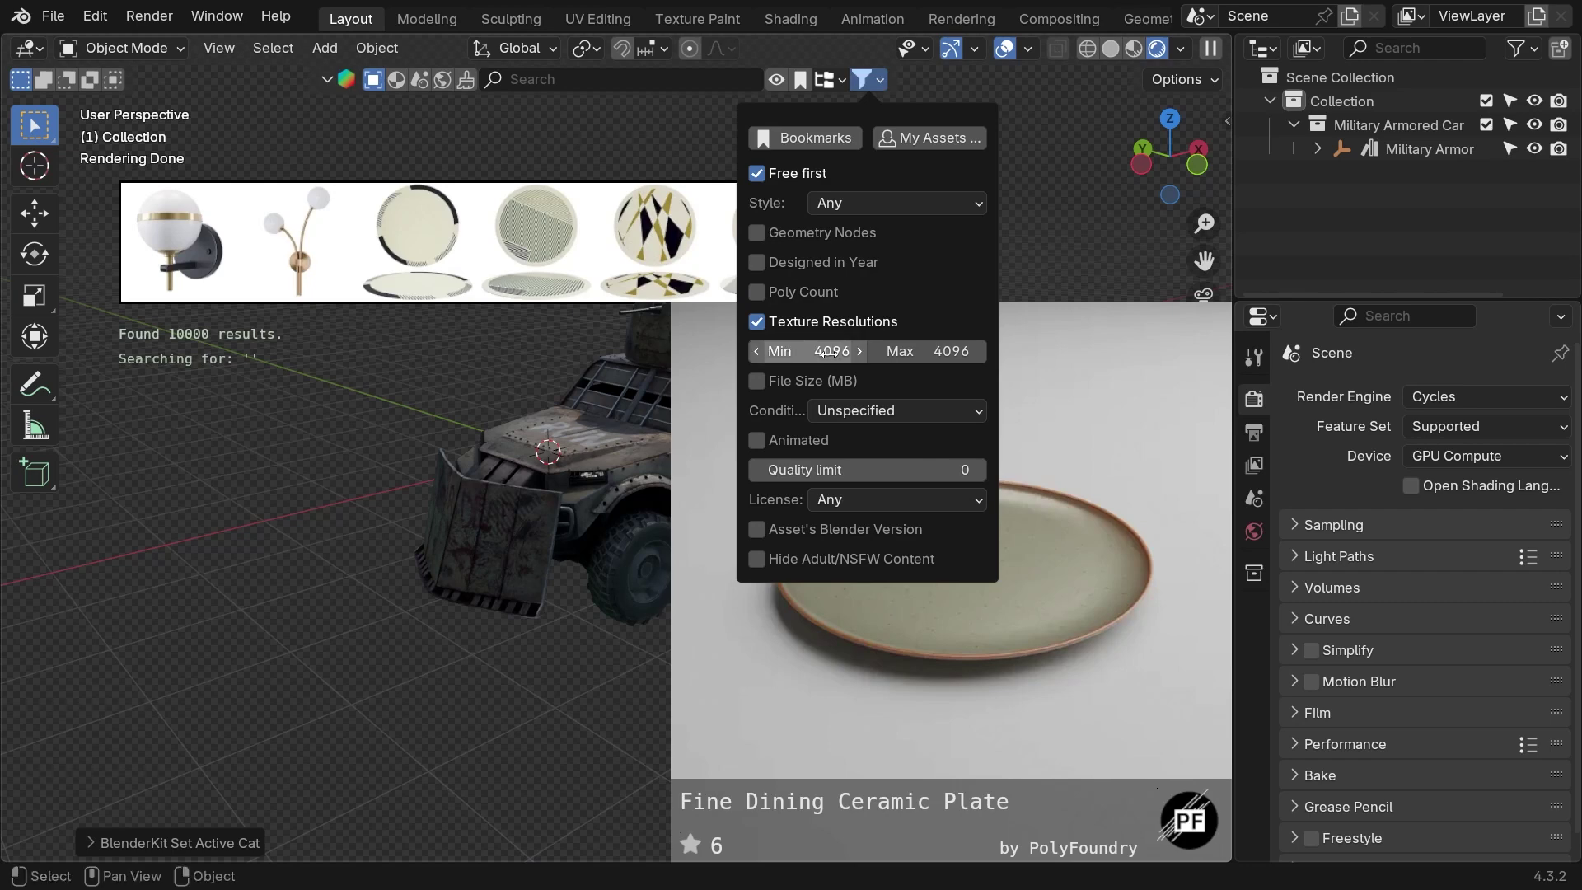
click(756, 322)
click(757, 351)
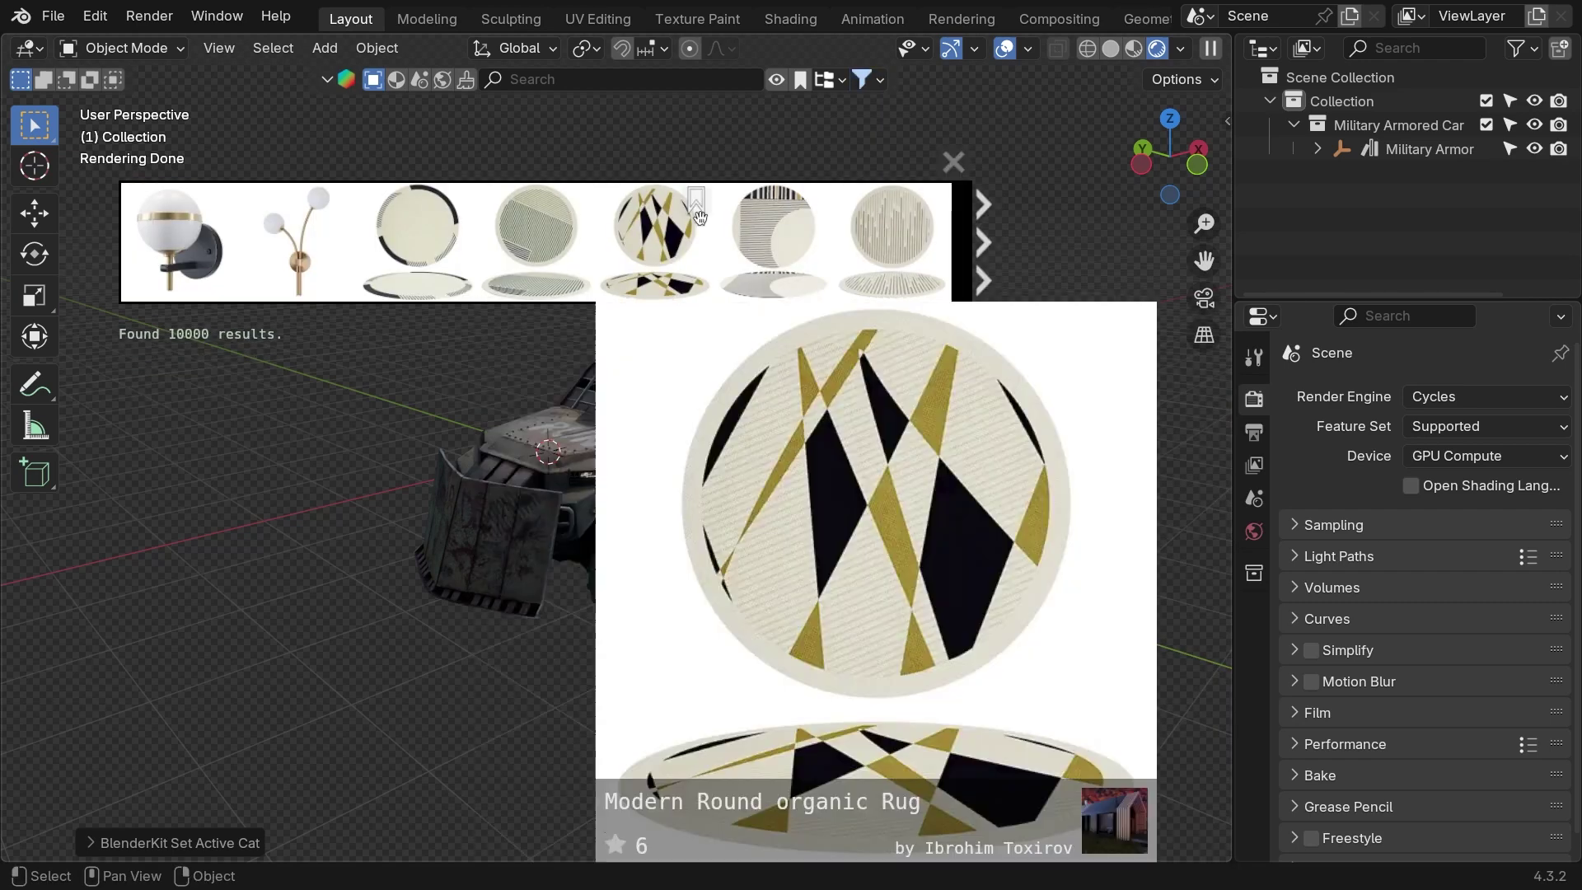
click(839, 379)
key(Return)
click(757, 351)
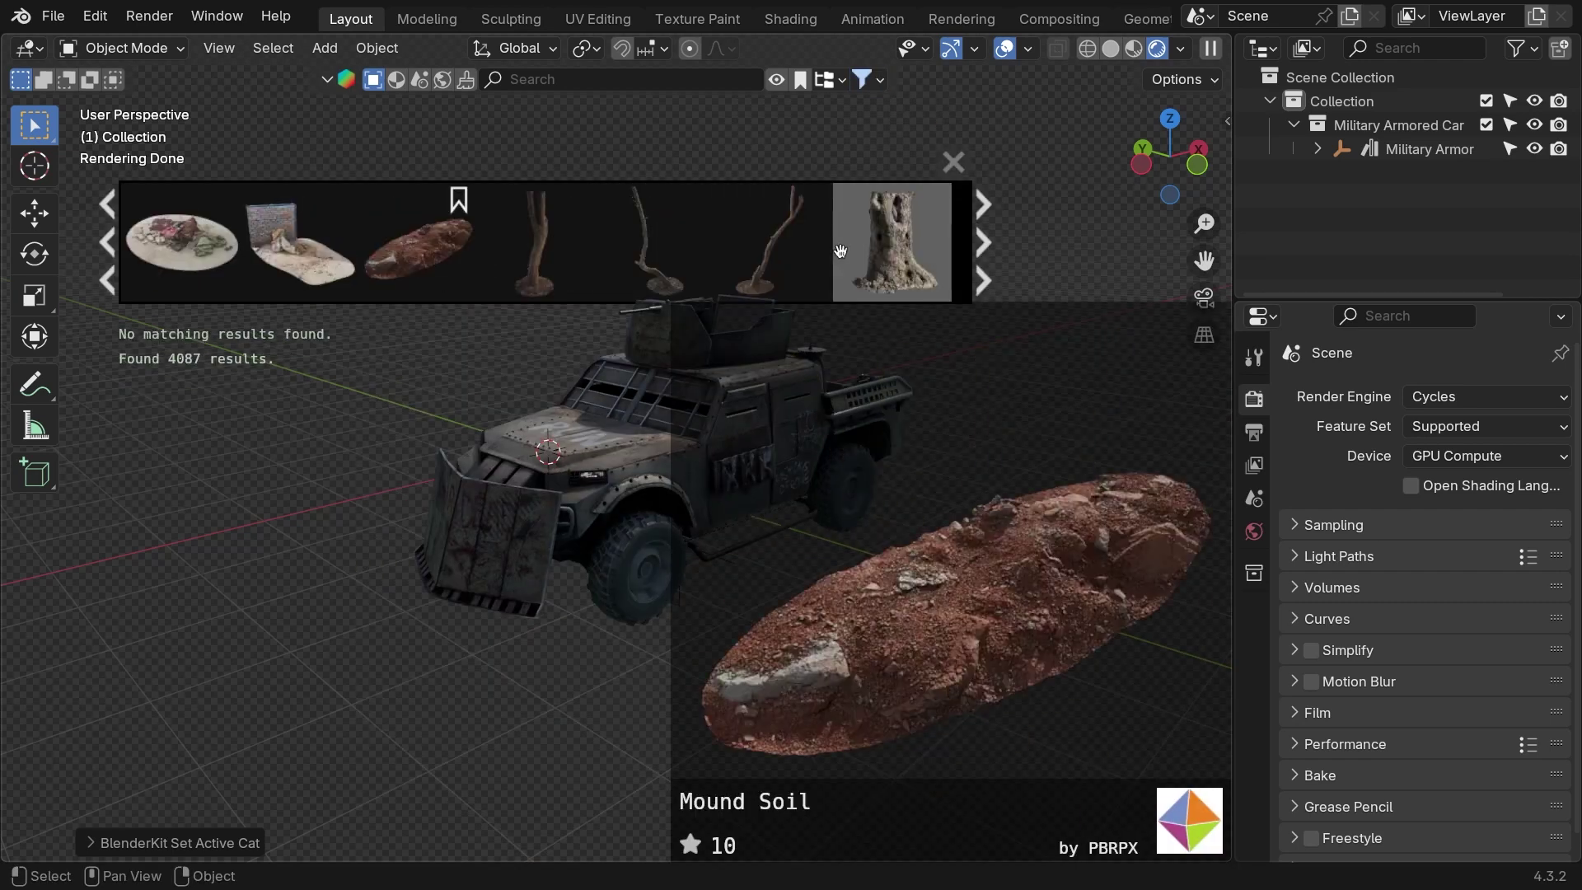
Step: Try Condition filters including Old, then set Condition back to Unspecified
click(896, 380)
click(837, 461)
click(897, 381)
click(833, 395)
click(897, 381)
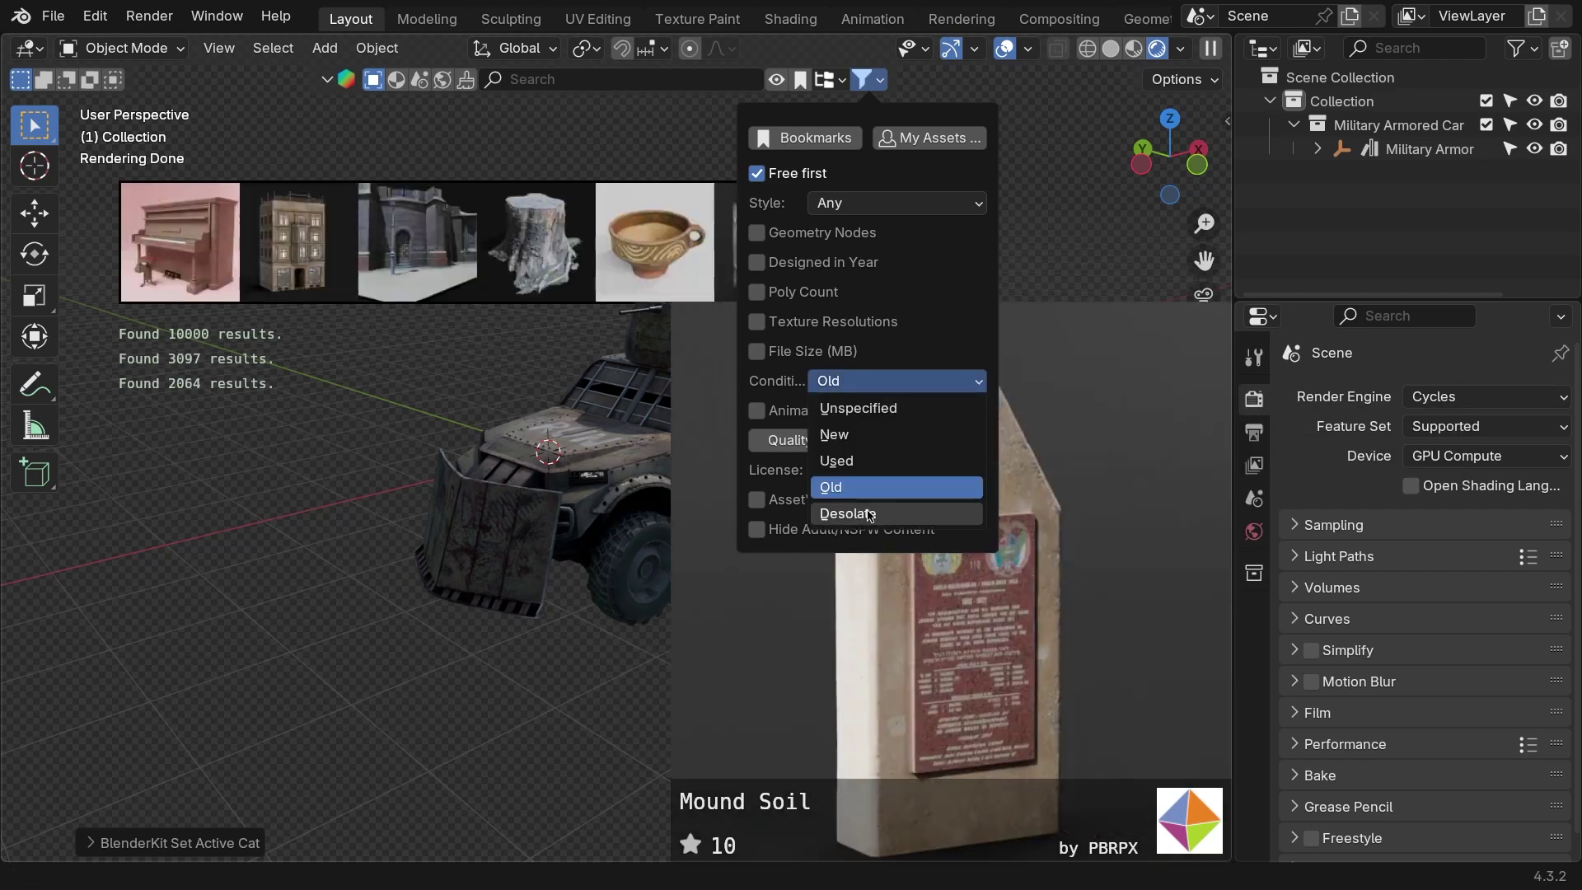
click(859, 412)
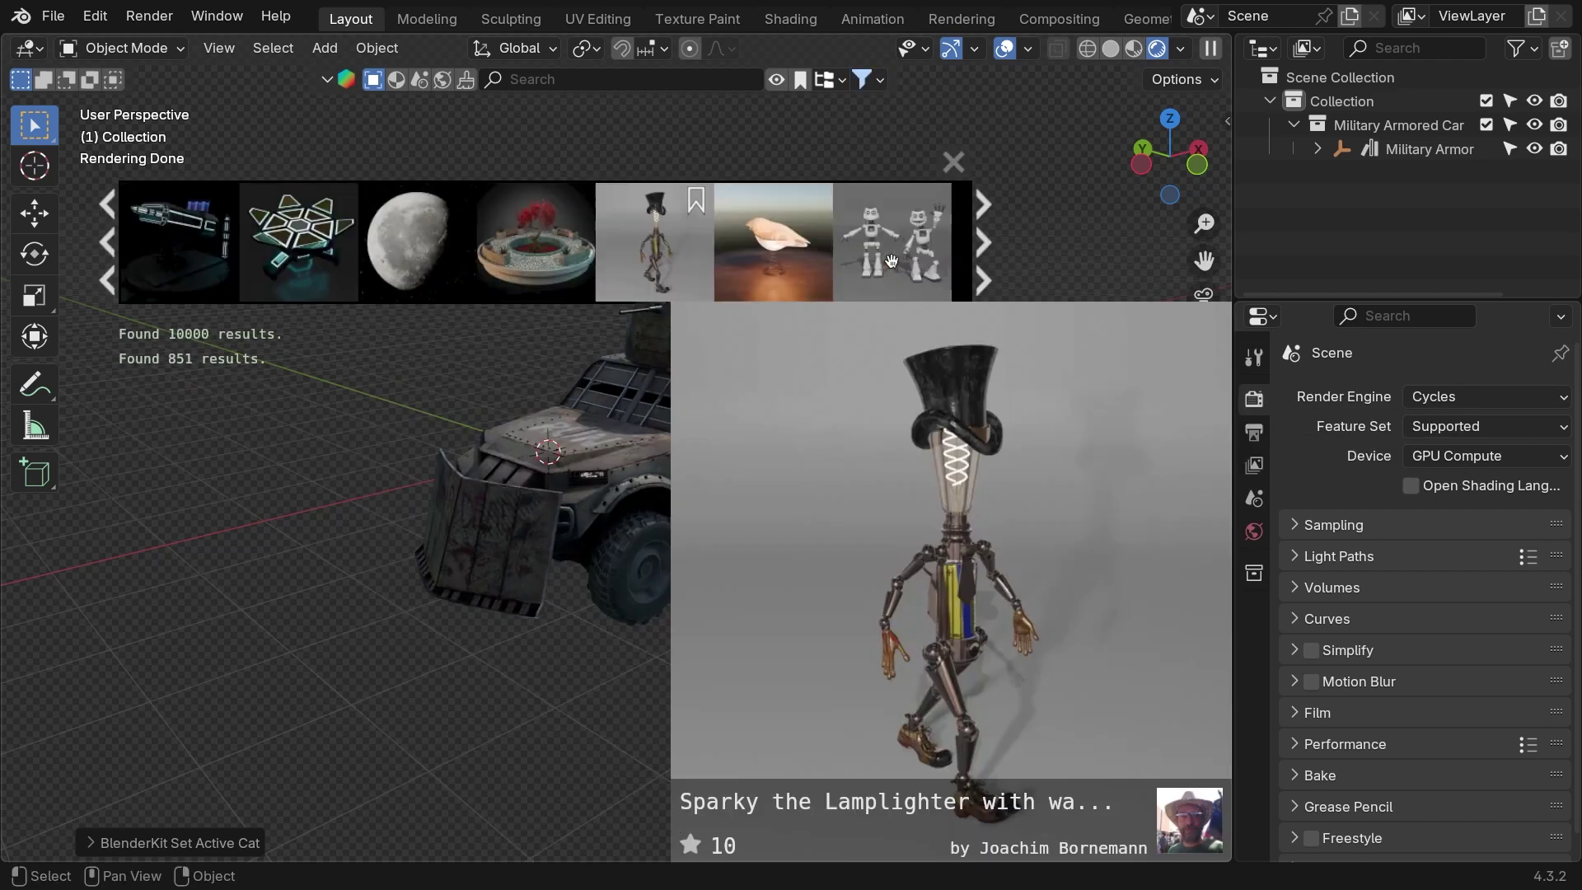
Step: Lower Quality to 0 and try Royalty Free and CC0 licenses before resetting to Any
mouse_move(565, 254)
click(862, 80)
drag(907, 445, 771, 441)
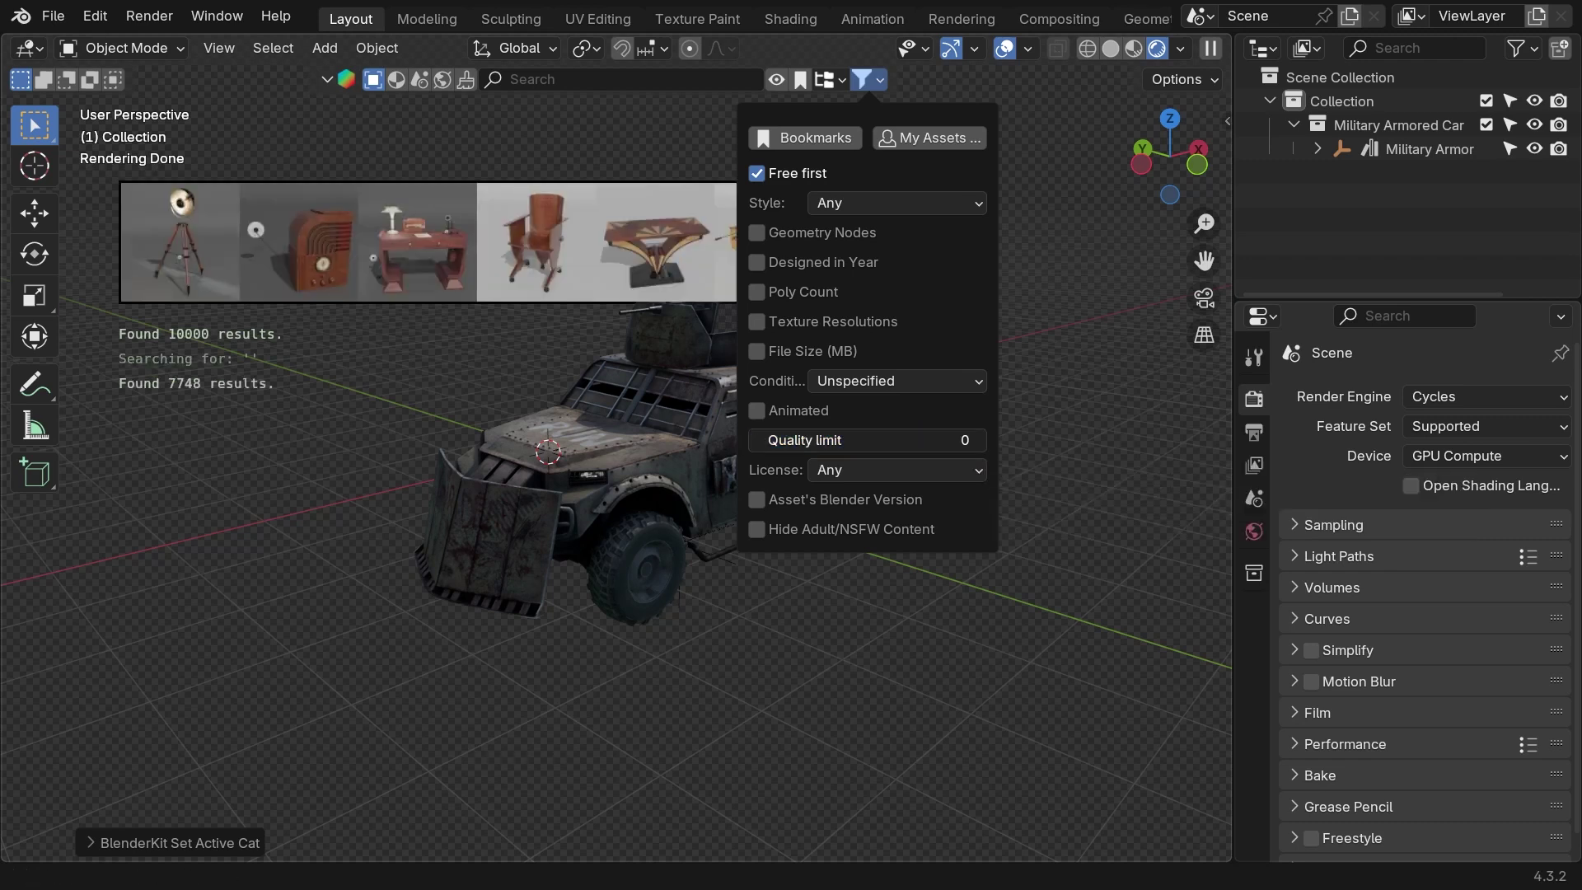
click(896, 470)
click(874, 522)
click(907, 470)
click(866, 552)
click(897, 469)
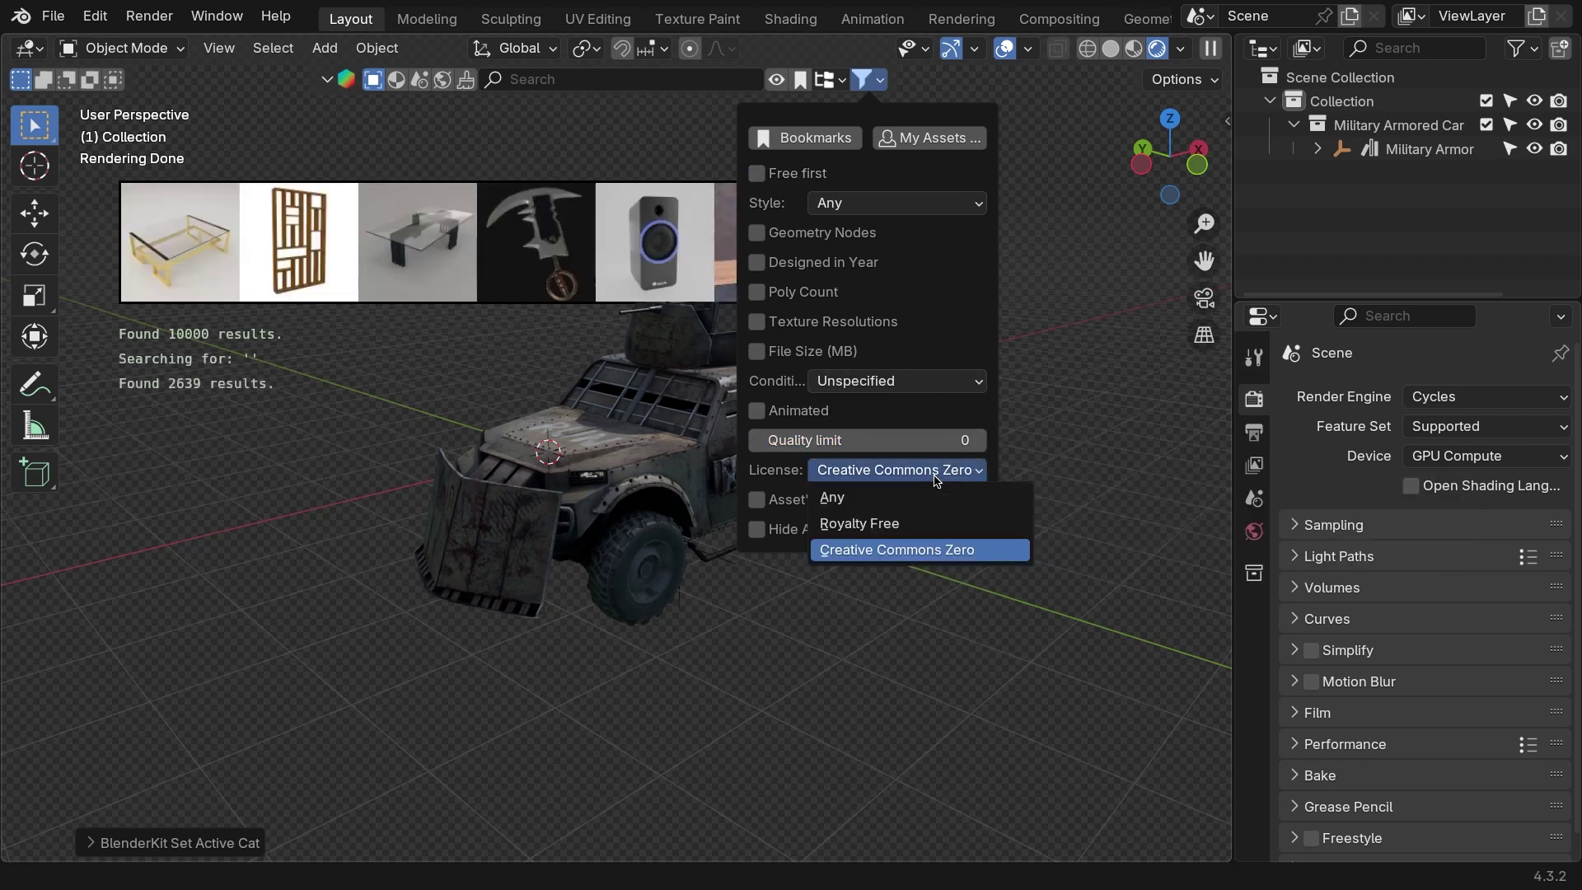
click(866, 498)
Step: Filter by maximum Blender version 2.8, clear it, and undo the armored car's placement
click(756, 499)
click(951, 529)
text(2.8)
key(Return)
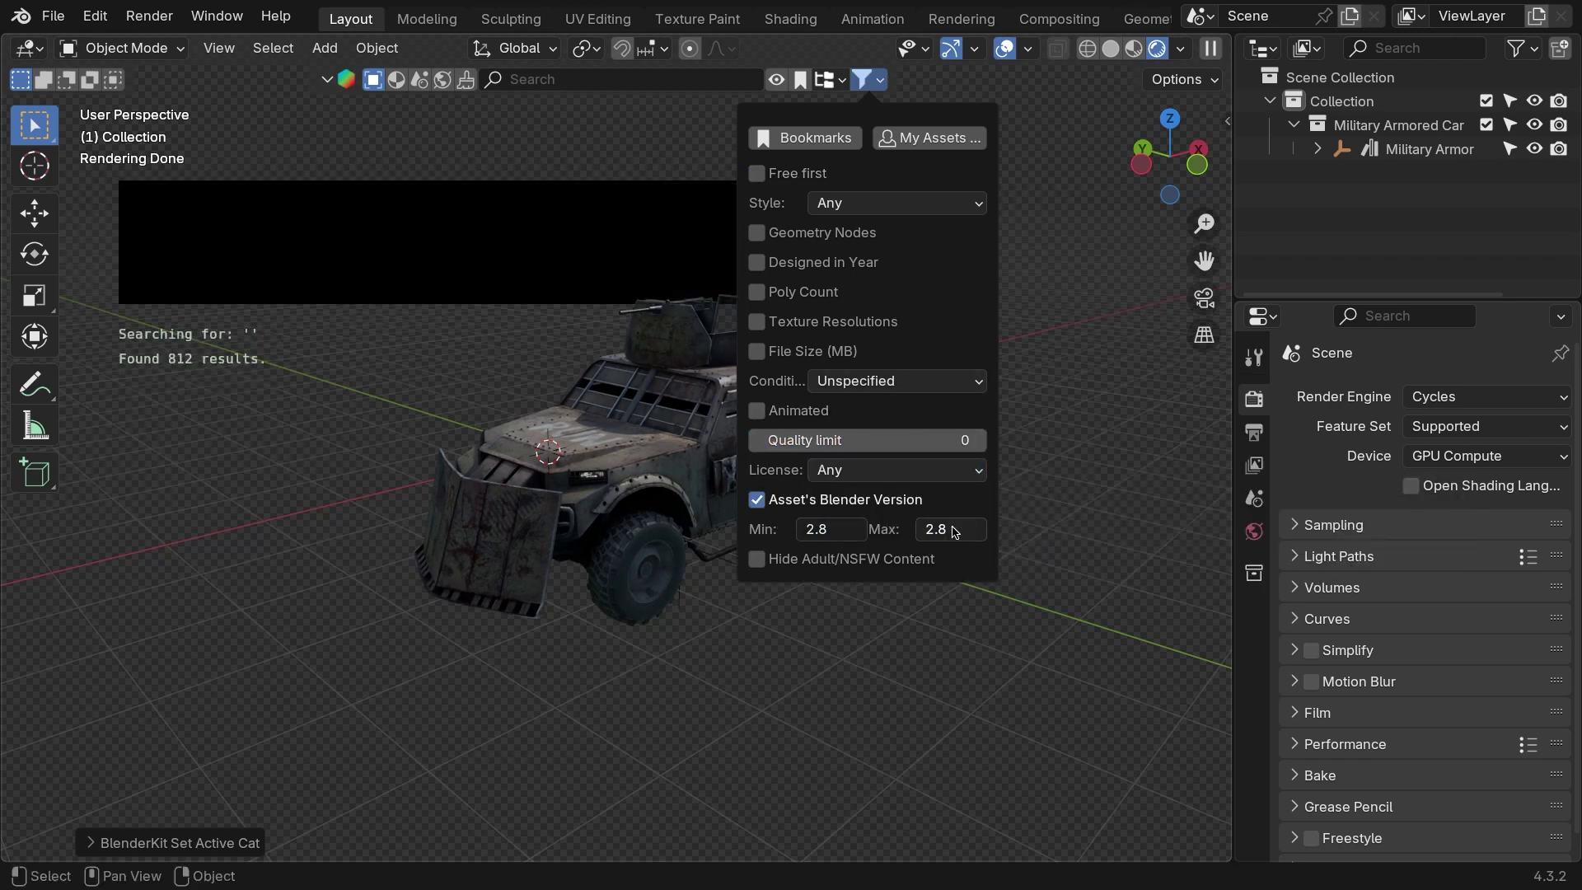
click(887, 501)
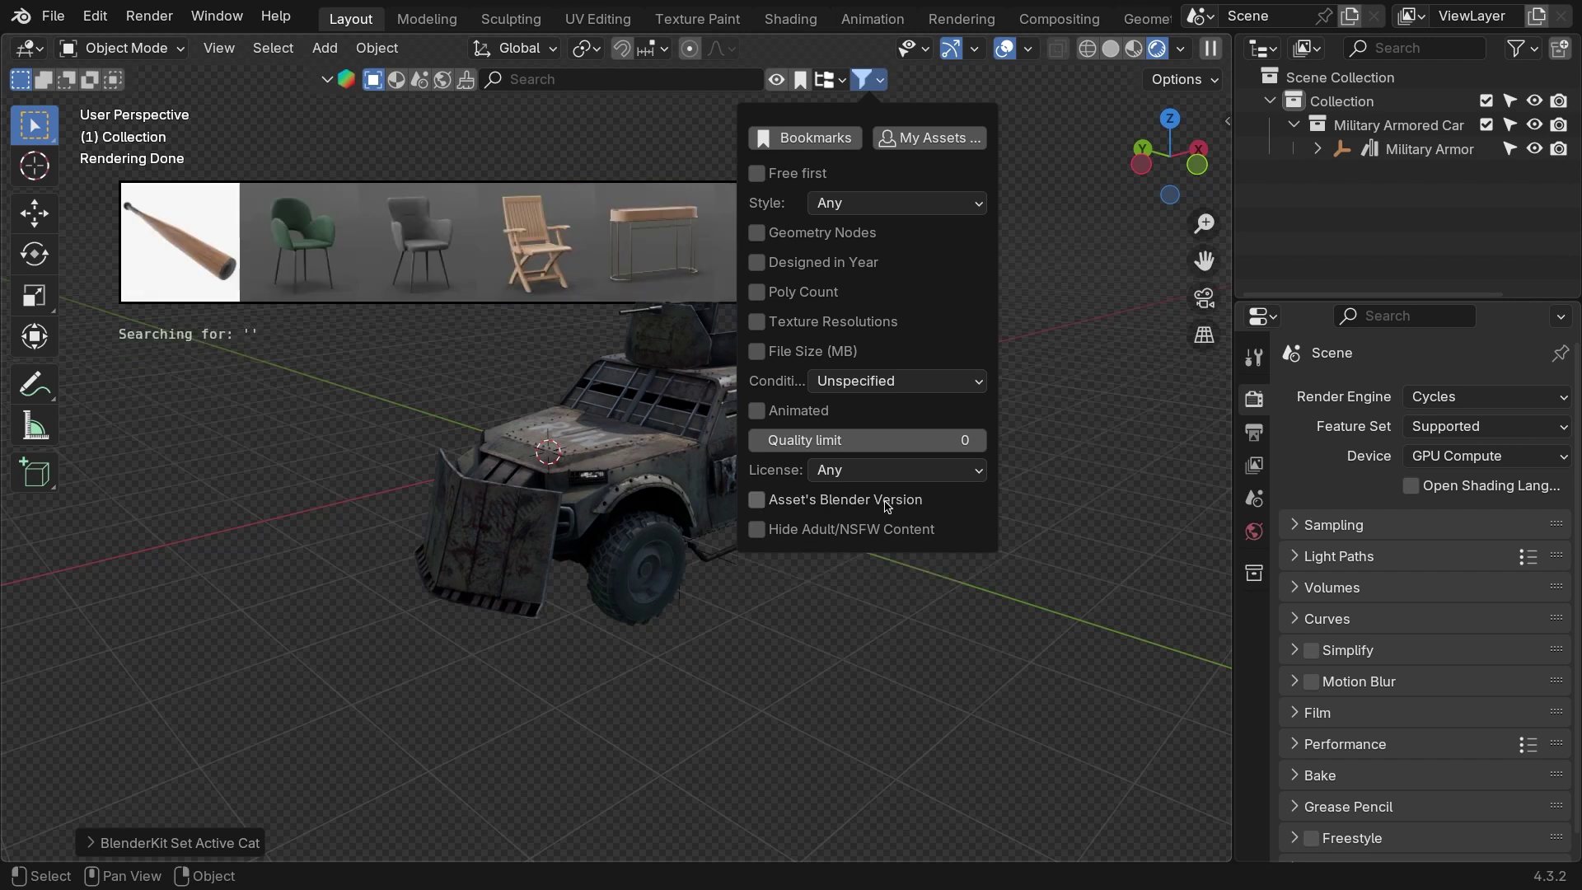
key(ctrl+z)
Step: Search BlenderKit for 'building' and drag a result into the 3D viewport
click(656, 81)
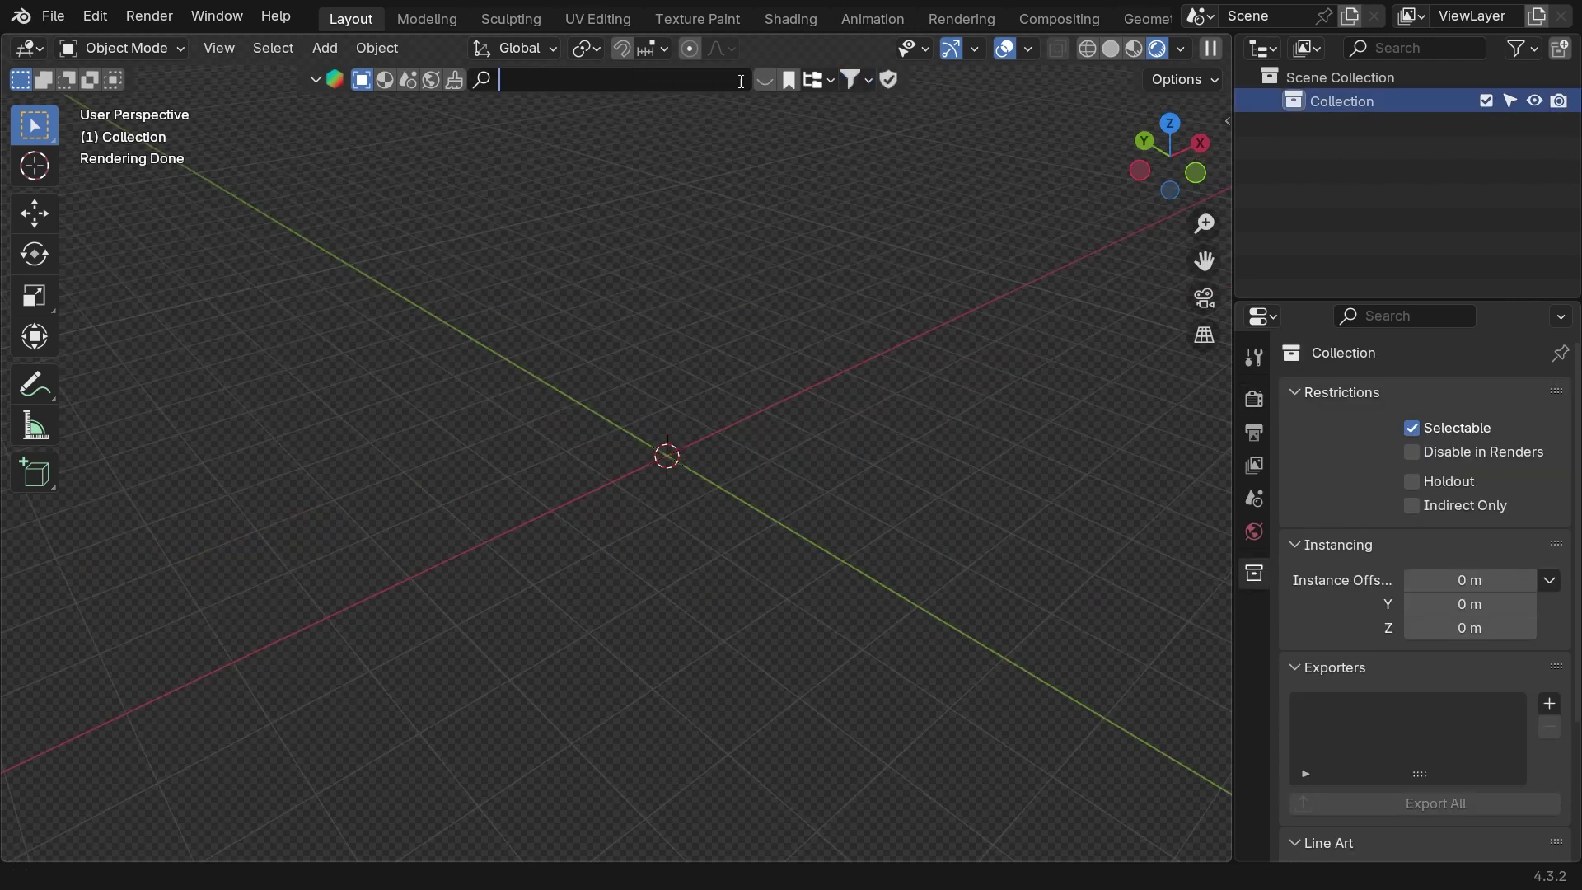
text(building)
key(Return)
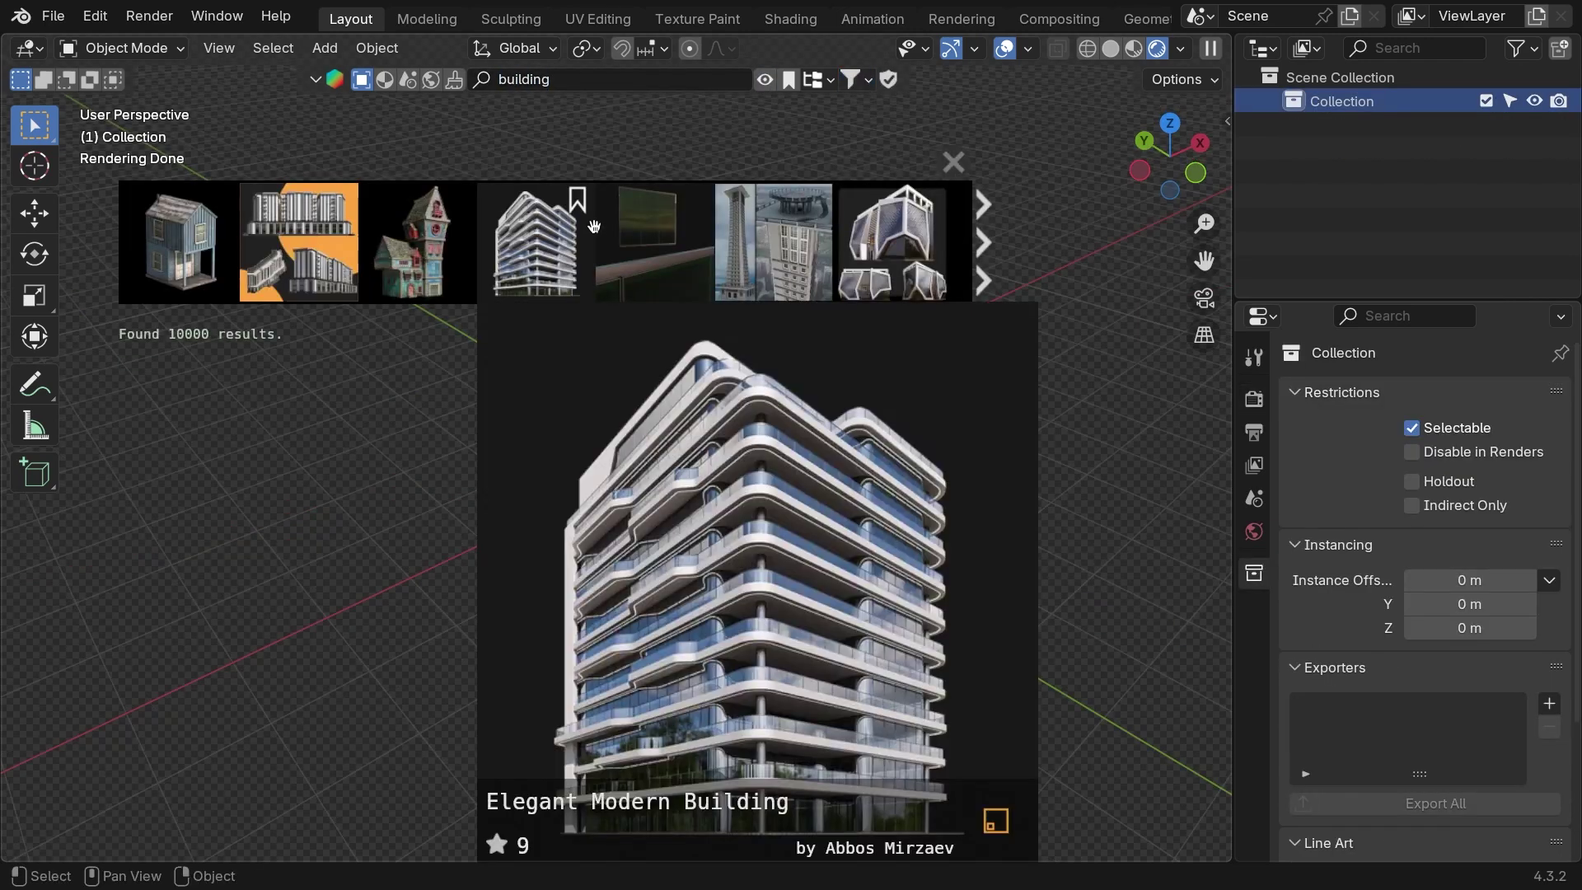
mouse_move(713, 261)
drag(893, 241, 546, 614)
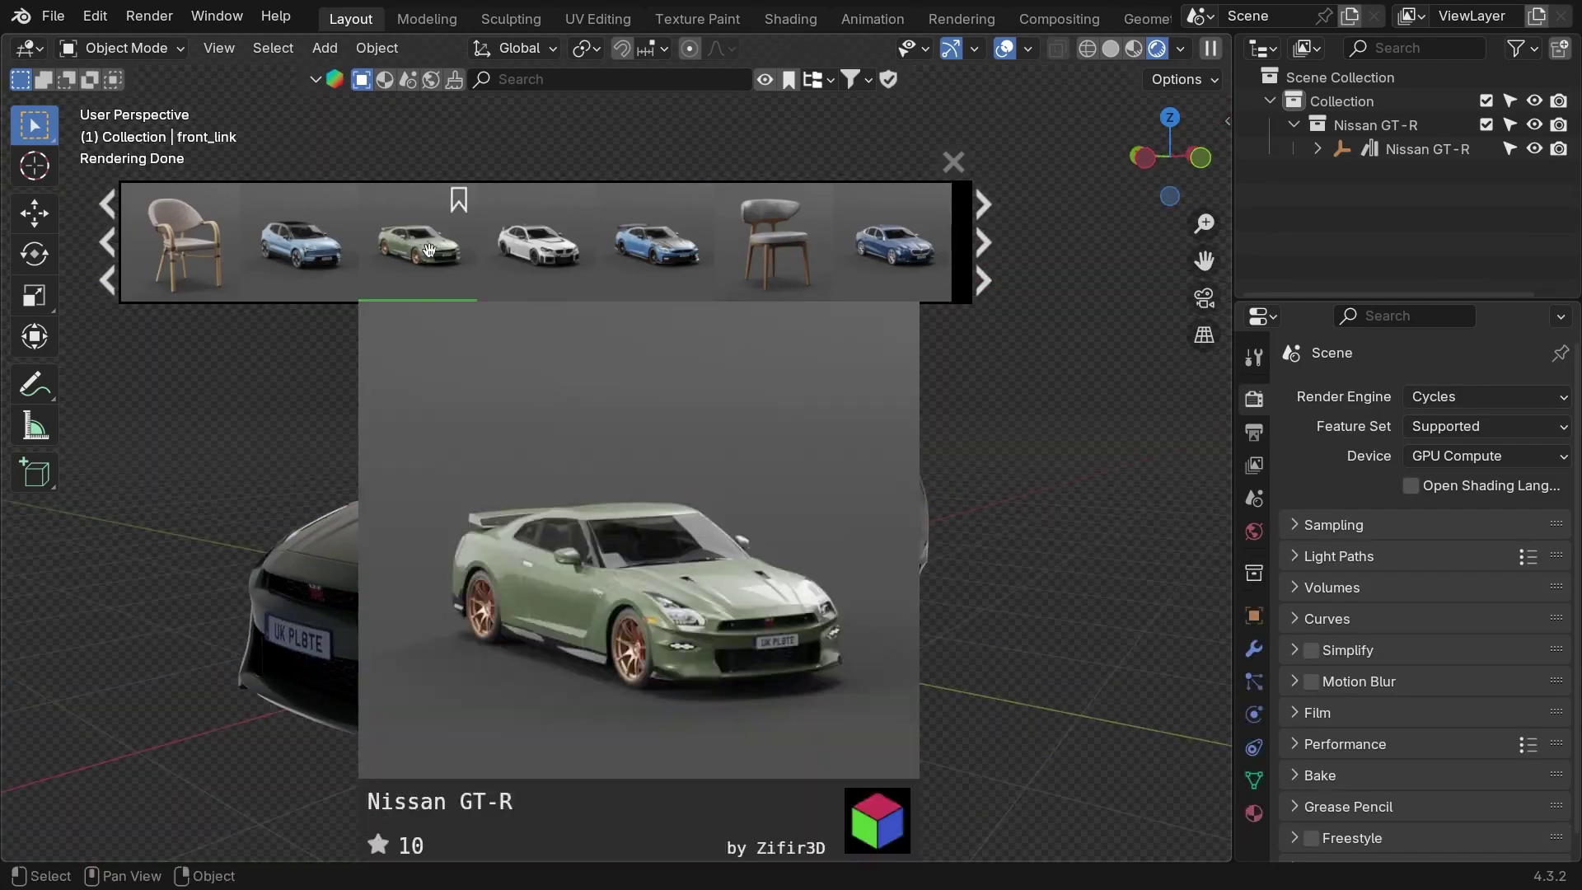
Step: View details of the Nissan GT-R, Passat, Porsche 911 and Tesla Model 3, then find assets similar to the AVS-36
right_click(418, 243)
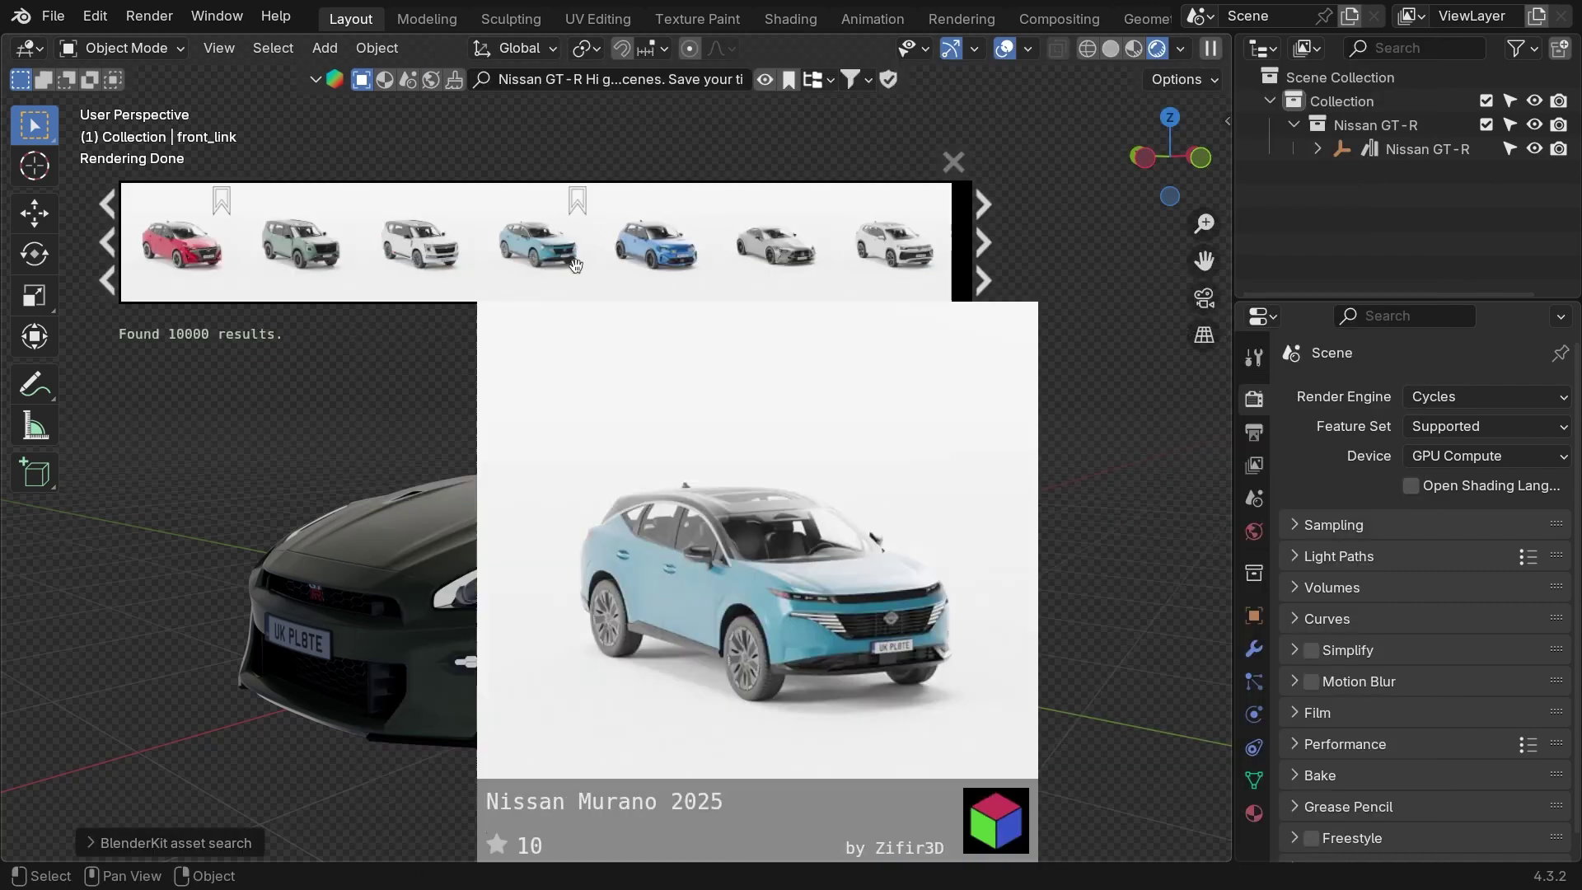
right_click(482, 243)
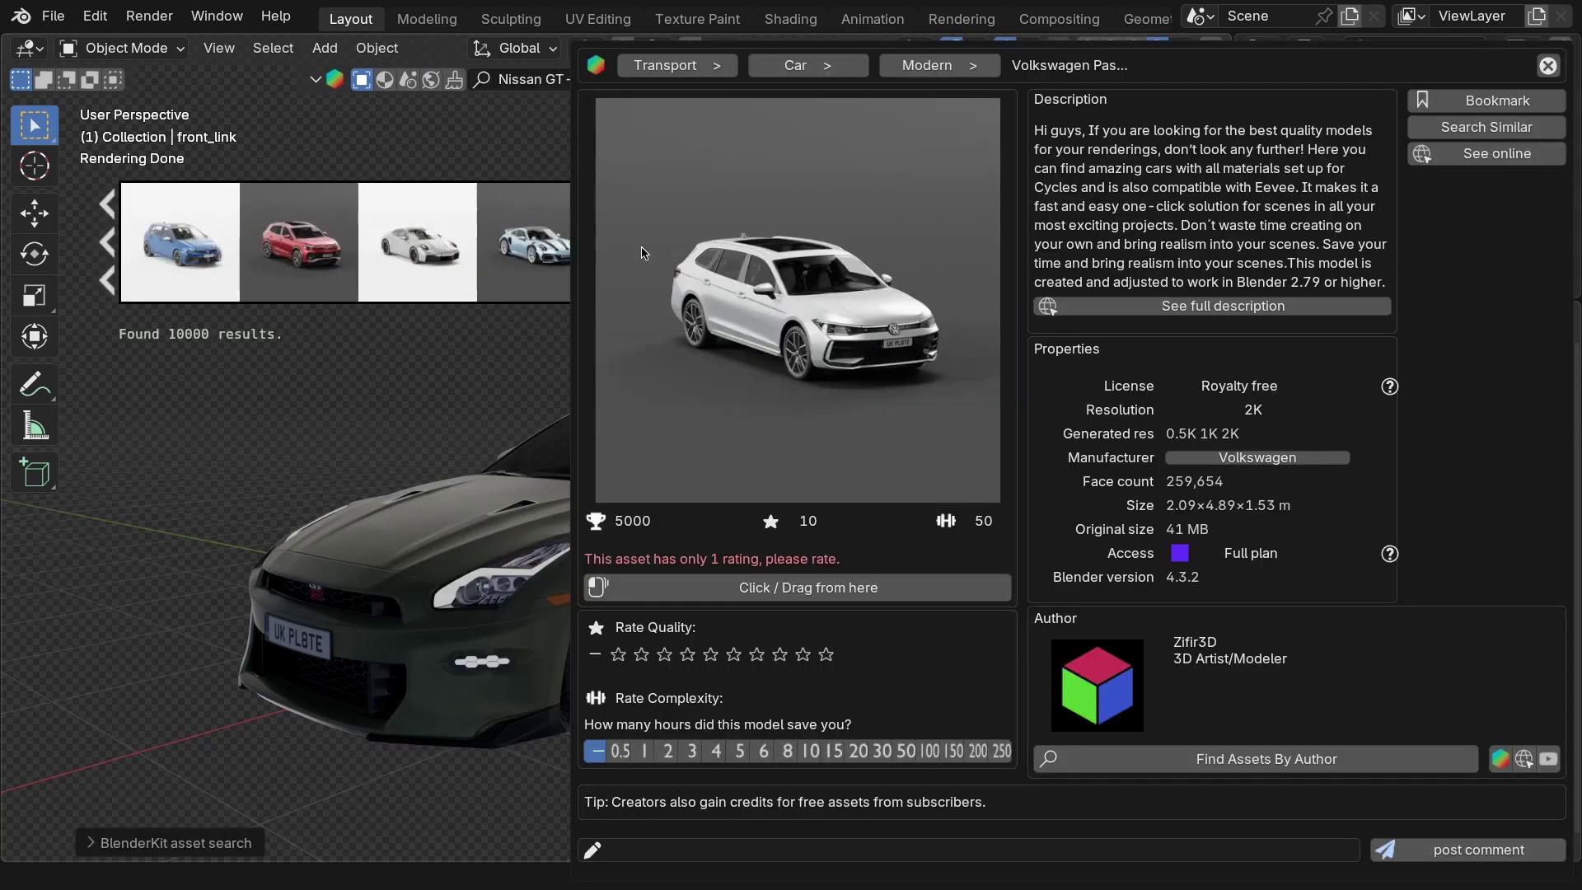
right_click(408, 243)
right_click(565, 243)
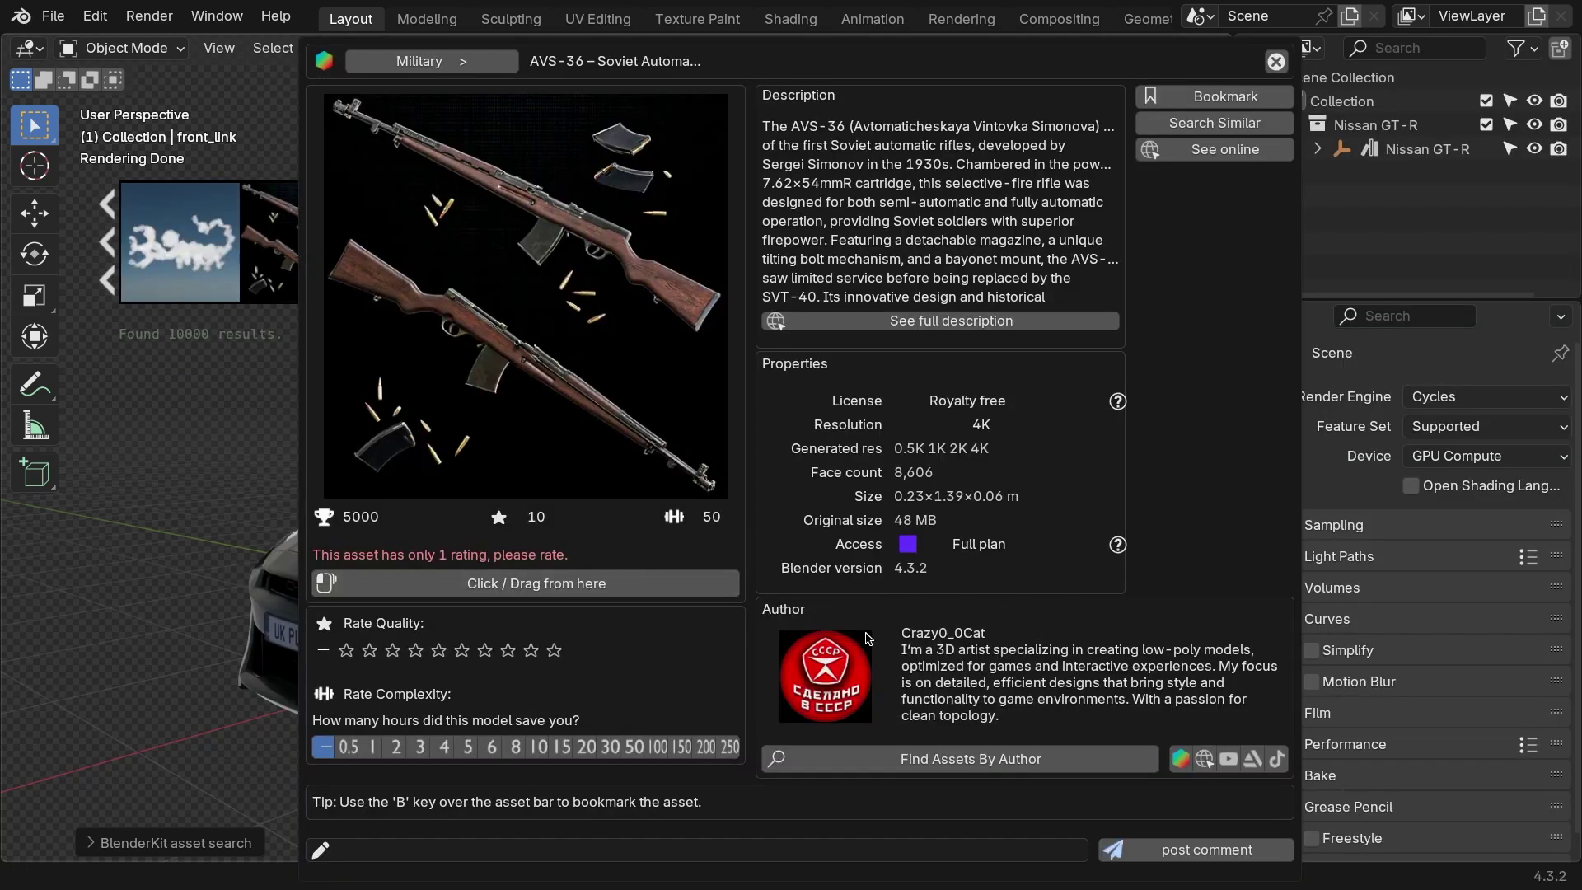
click(1248, 122)
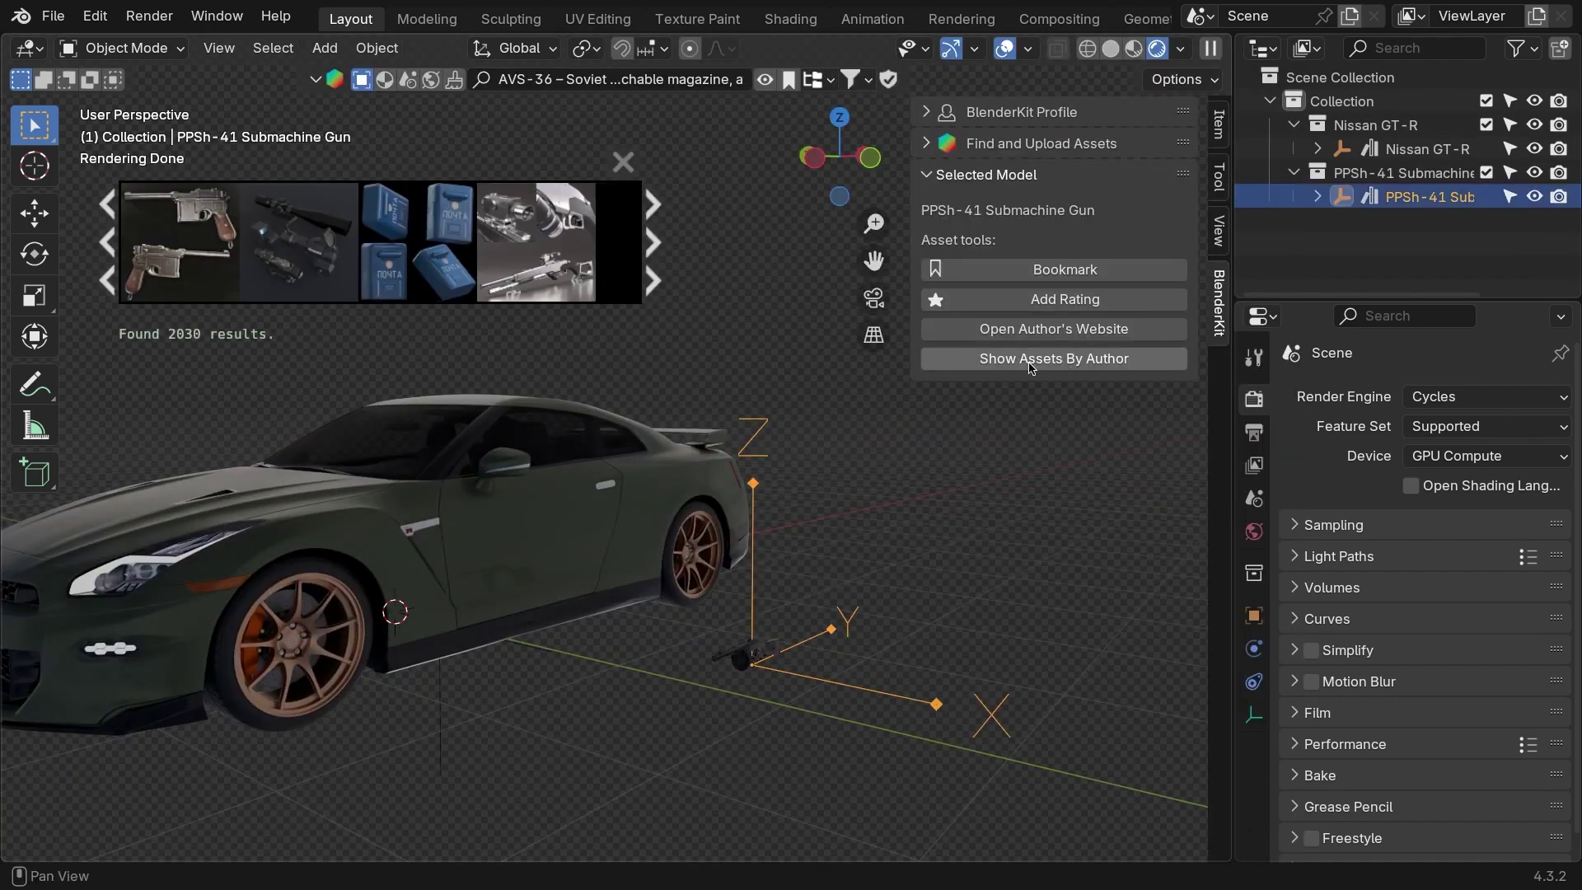
Step: Show the PPSh-41 author's other assets and frame the submachine gun in view
click(1030, 360)
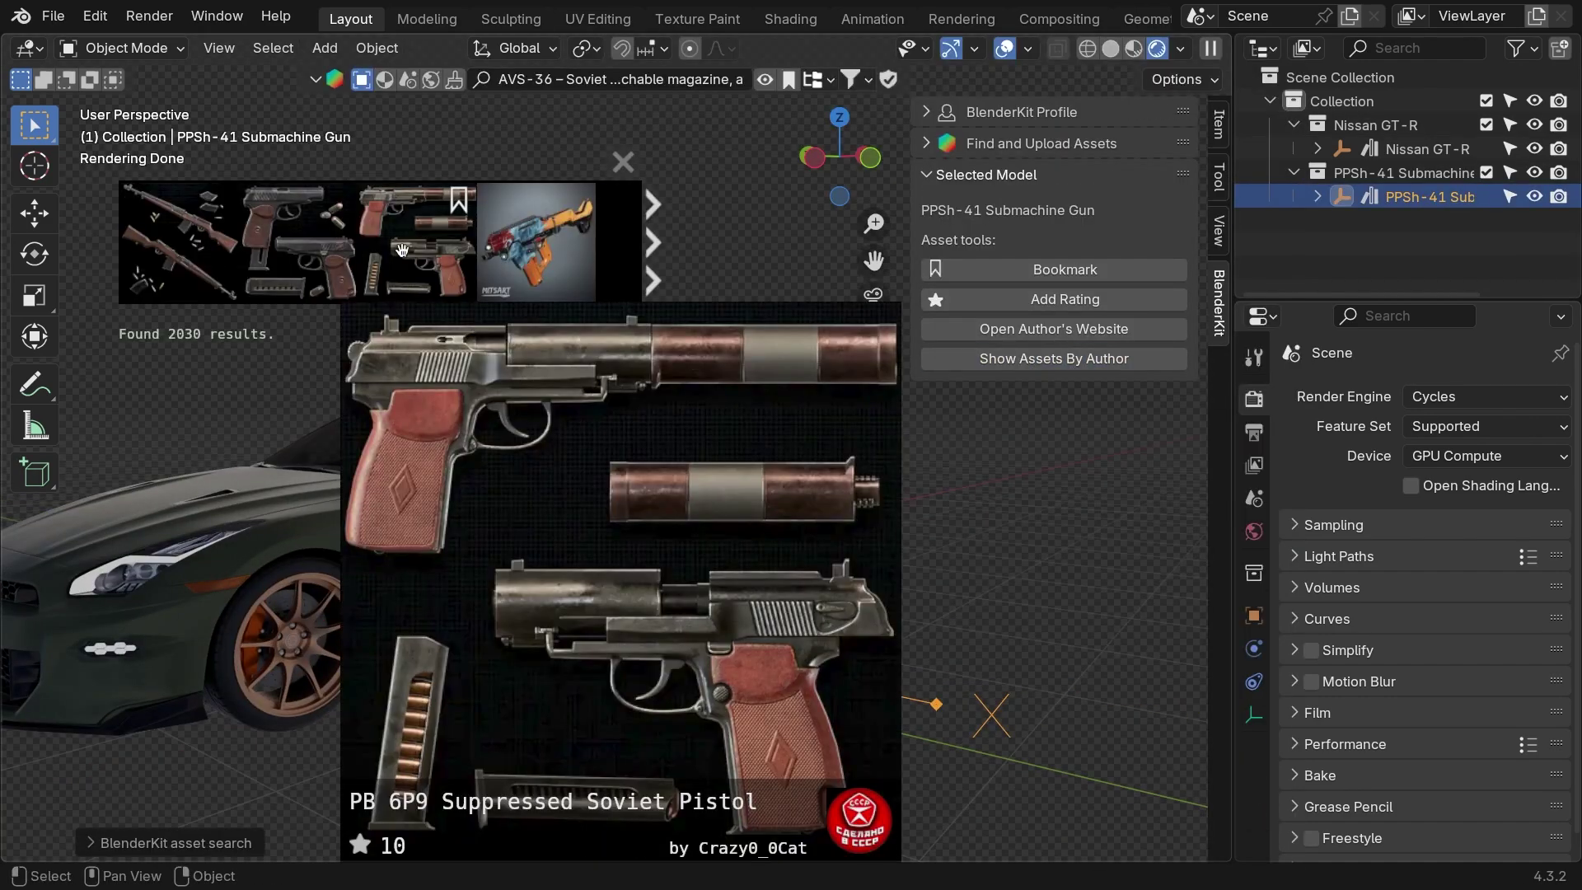
key(KP_Decimal)
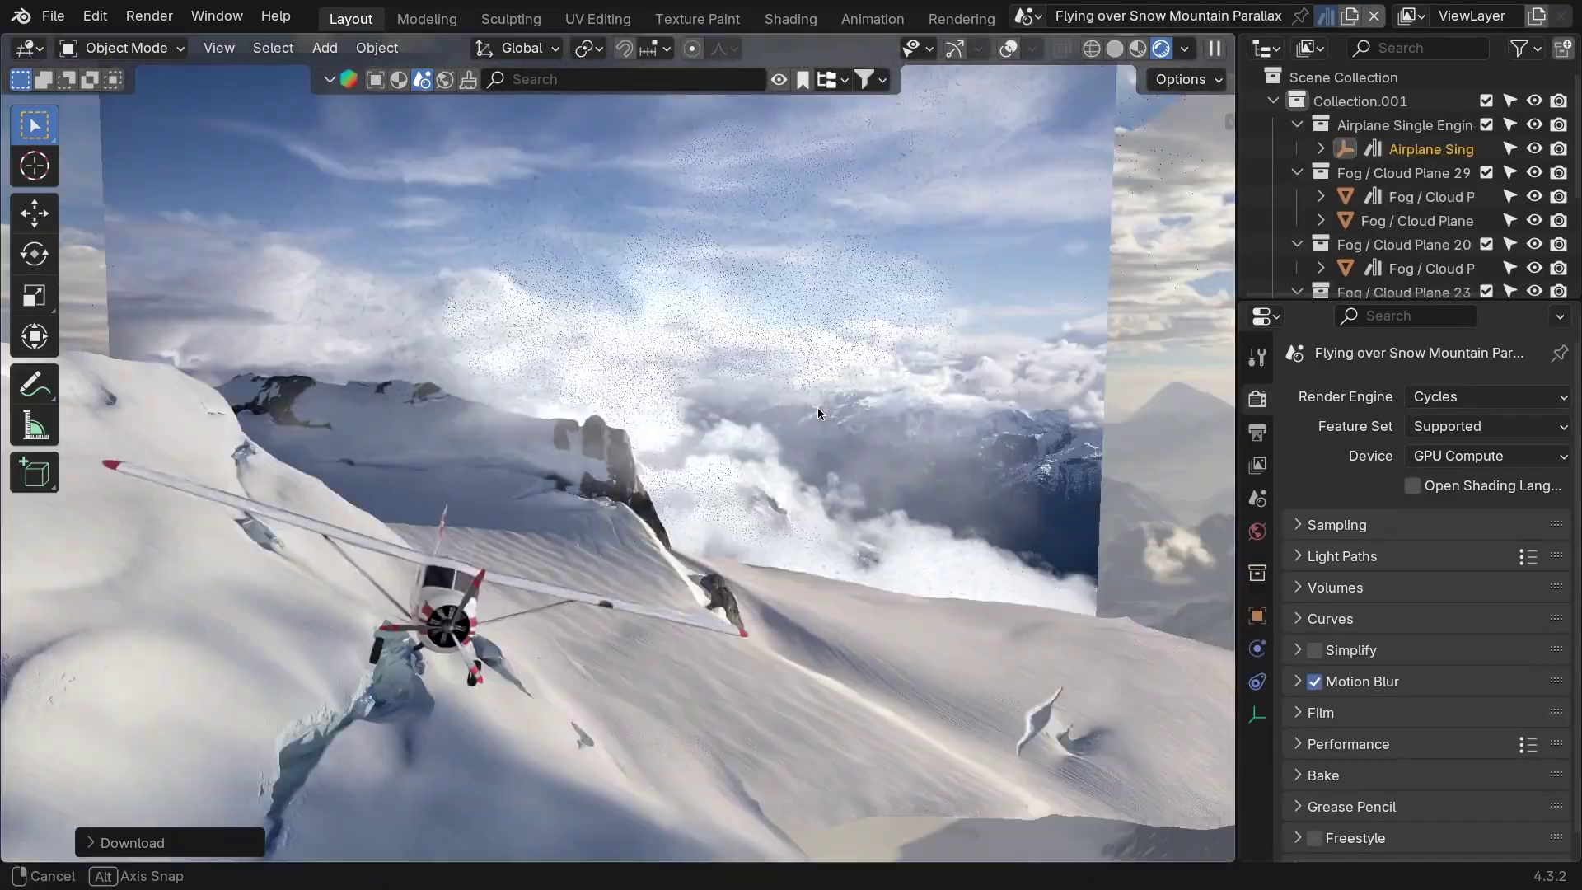
Step: Orbit around the Sci-fi research lab and the Sunshine on crossroad street scene
middle_drag(818, 412, 808, 443)
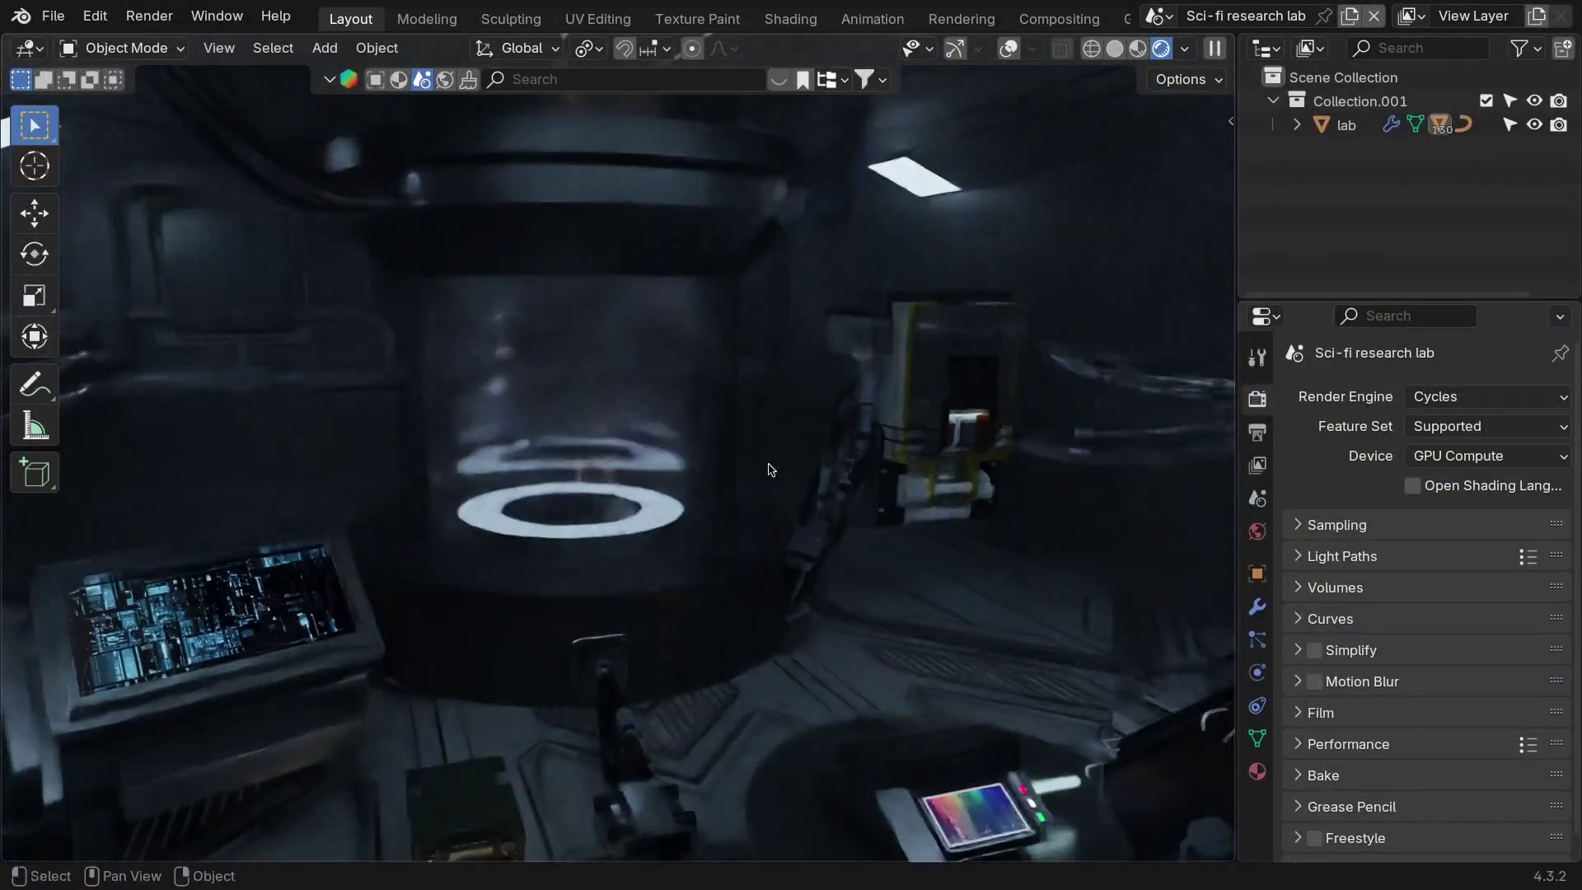
middle_drag(709, 527, 663, 531)
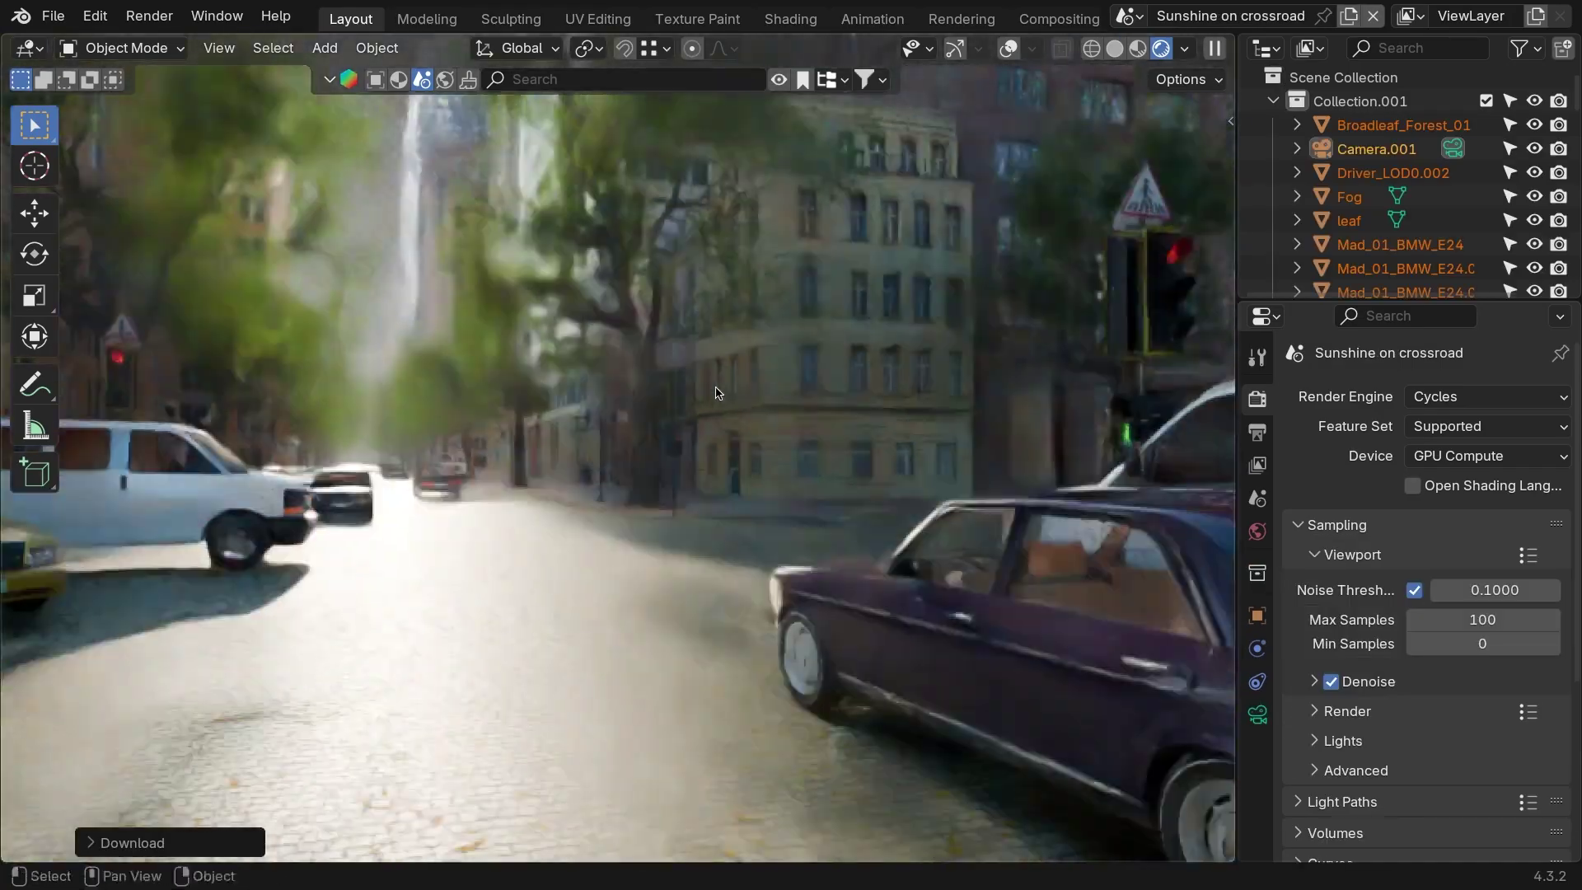
middle_drag(716, 393, 693, 306)
middle_drag(888, 410, 861, 383)
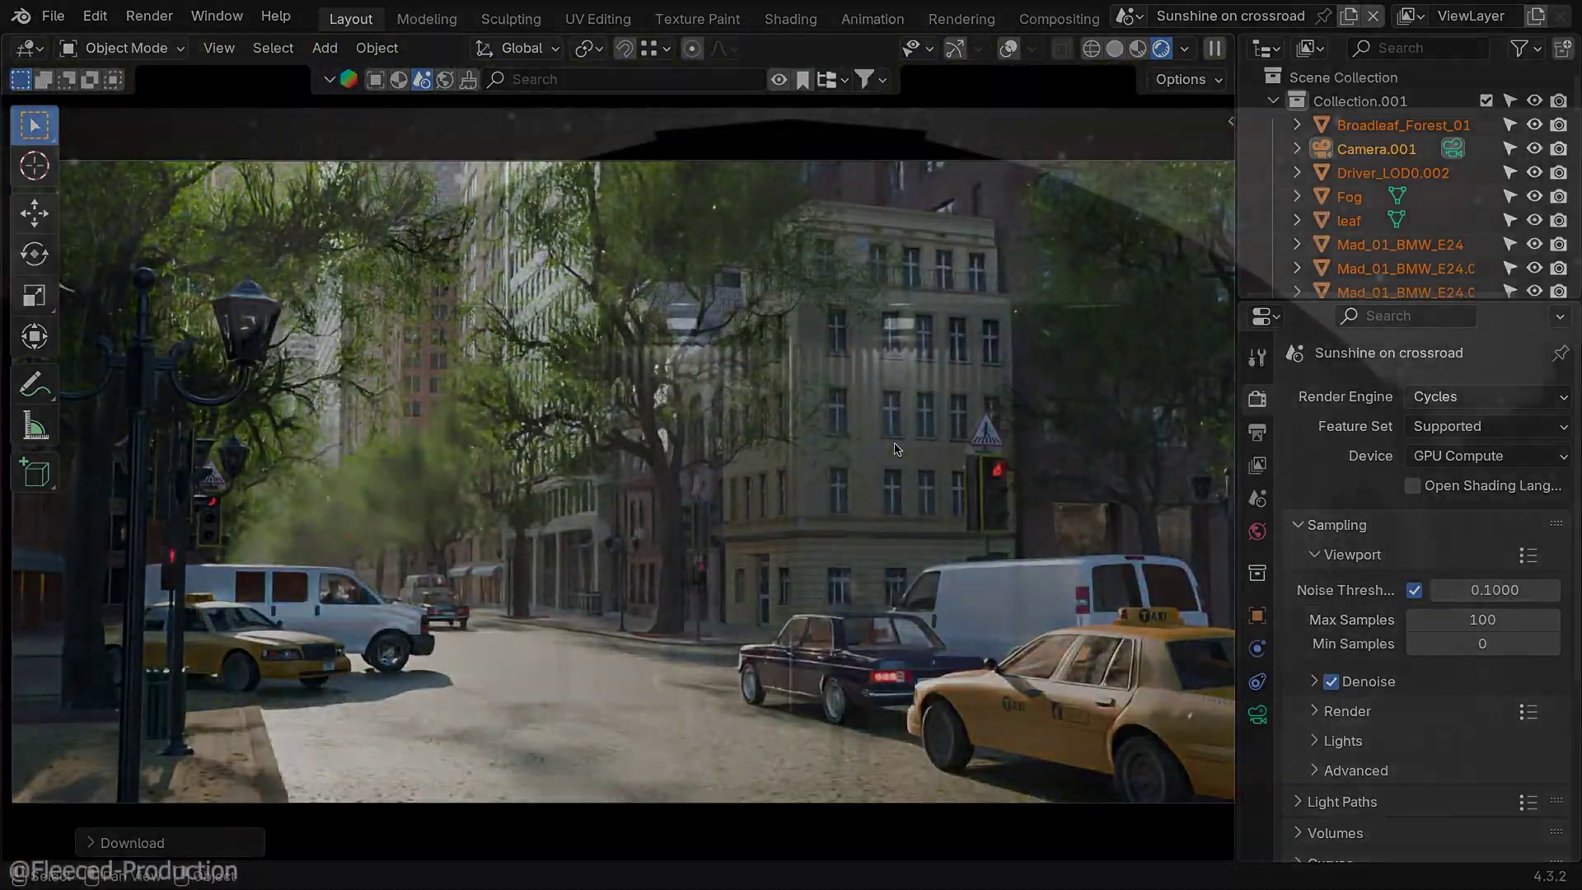